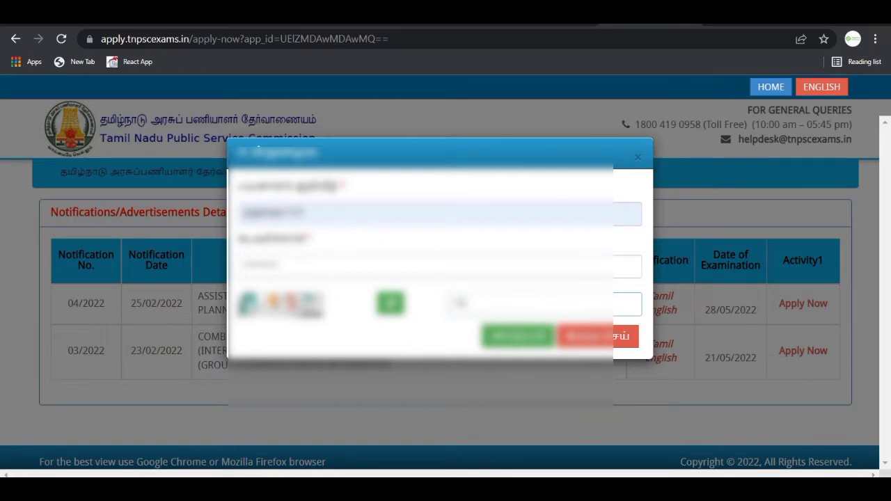
Submit the completed login form and start an application for Group II / II-A Services.
click(519, 337)
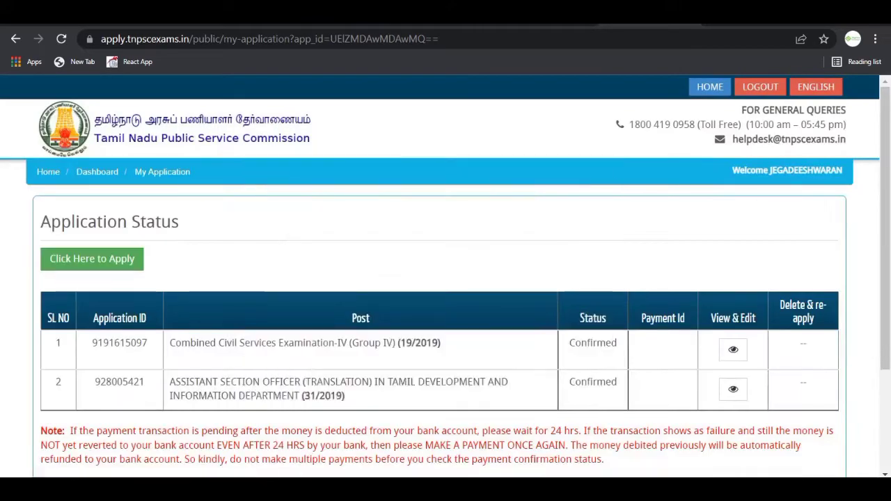
mouse_move(885, 228)
mouse_down()
mouse_move(885, 257)
mouse_move(885, 228)
mouse_up()
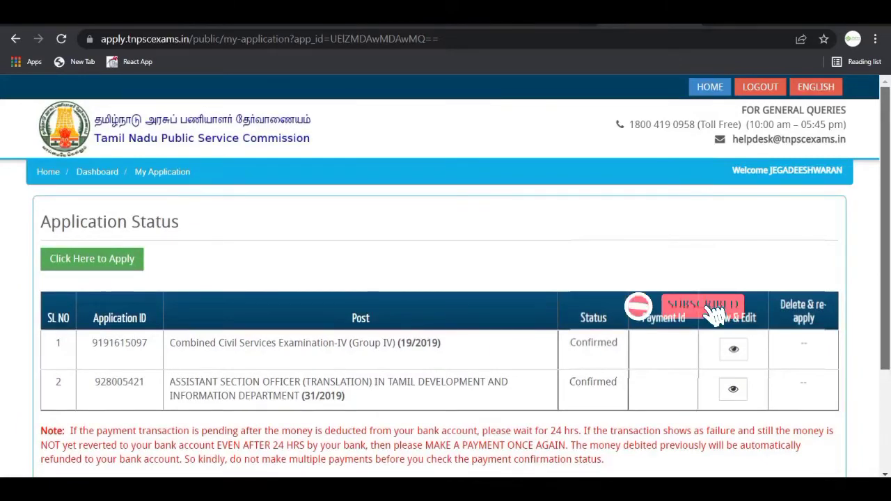
scroll(446, 313, down, 3)
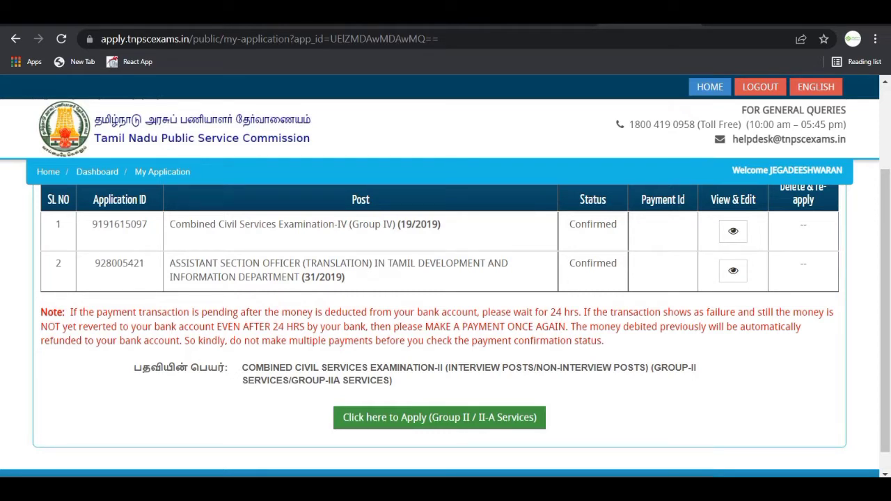
click(439, 417)
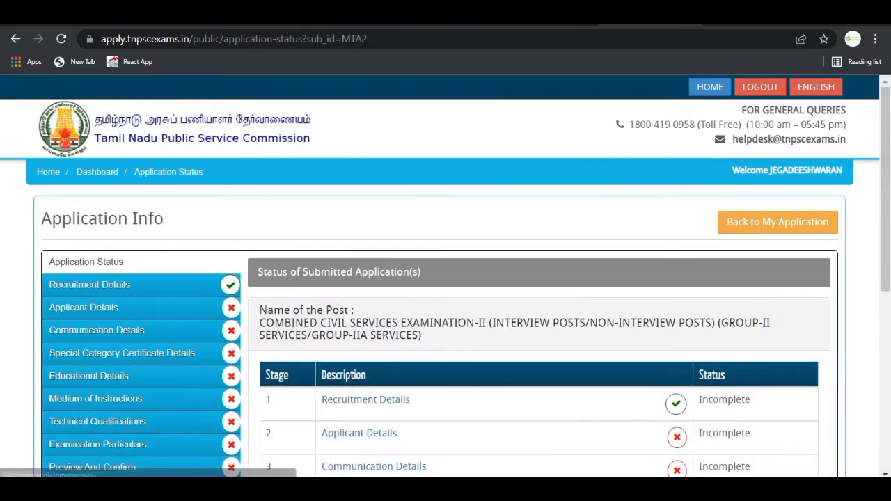
Review the list of application stages and continue to the recruitment details.
scroll(446, 314, down, 2)
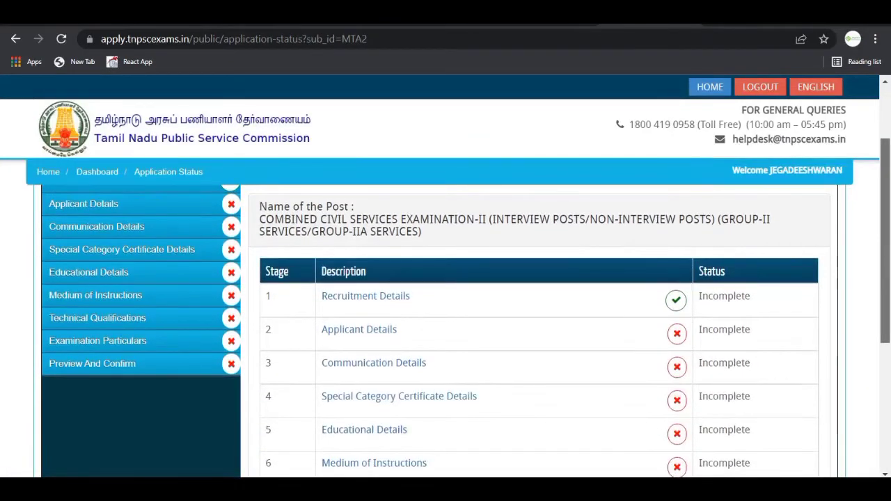
scroll(446, 313, up, 1)
scroll(446, 314, down, 4)
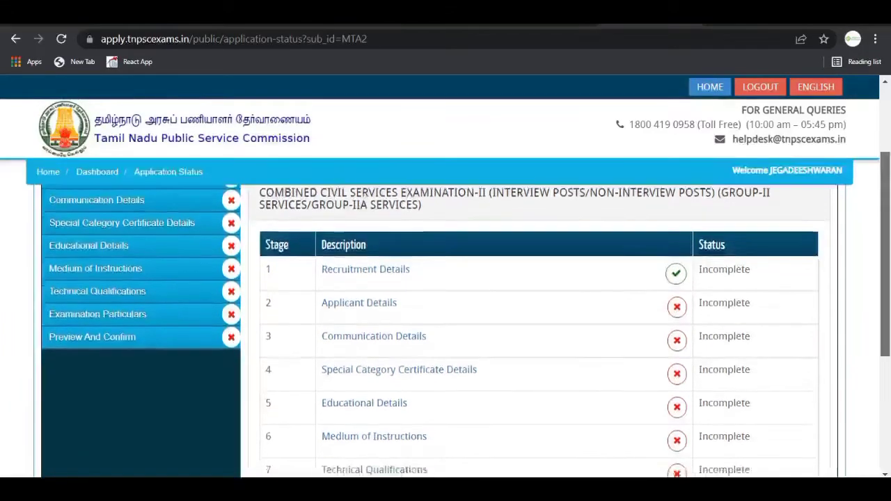
scroll(446, 313, down, 1)
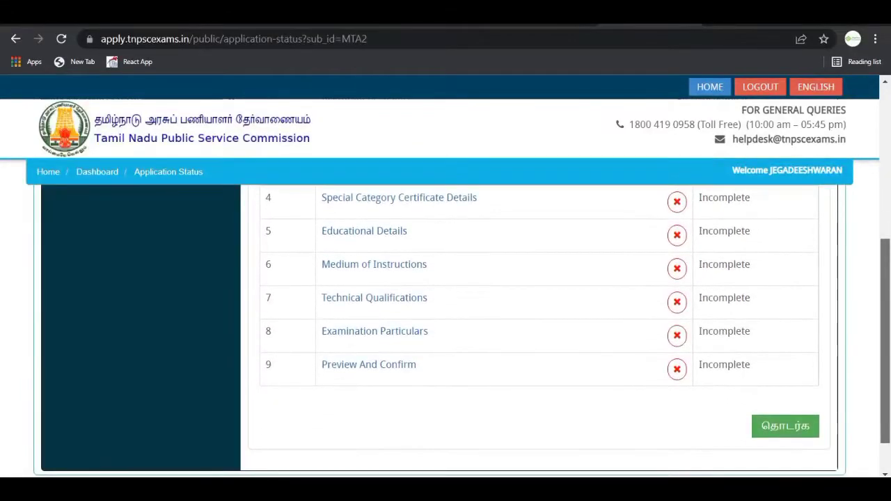
click(786, 426)
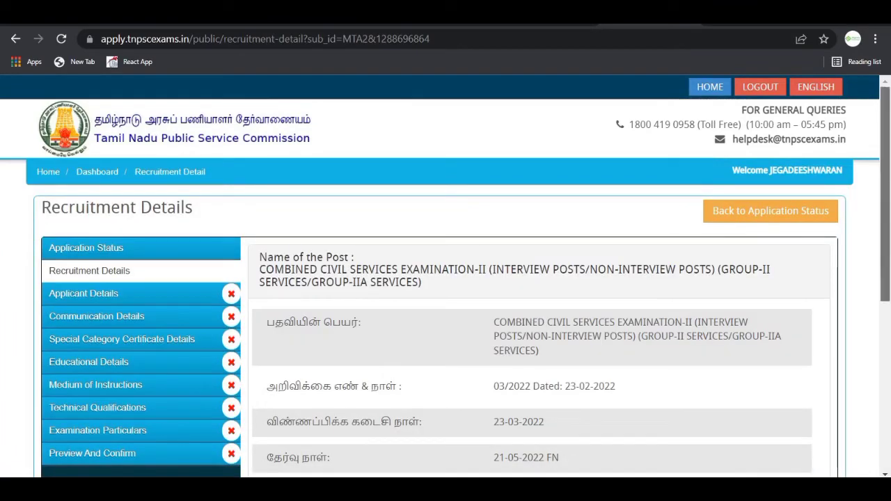
Open the notification PDF for the Group II / IIA recruitment, skim its vacancy tables and close it.
scroll(446, 313, down, 1)
scroll(445, 313, down, 2)
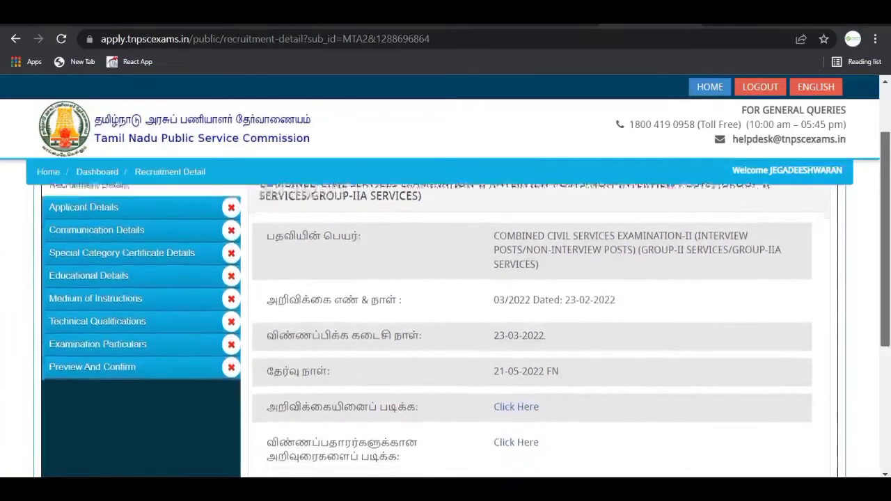
scroll(446, 313, down, 1)
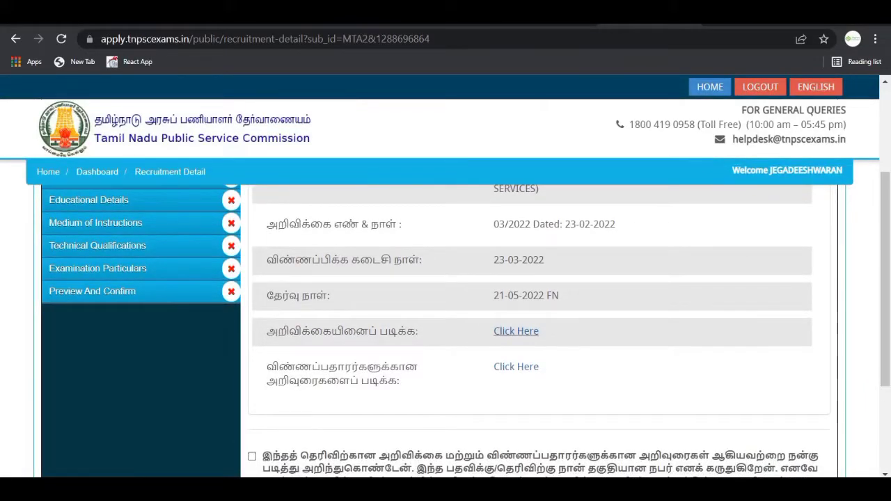
click(516, 332)
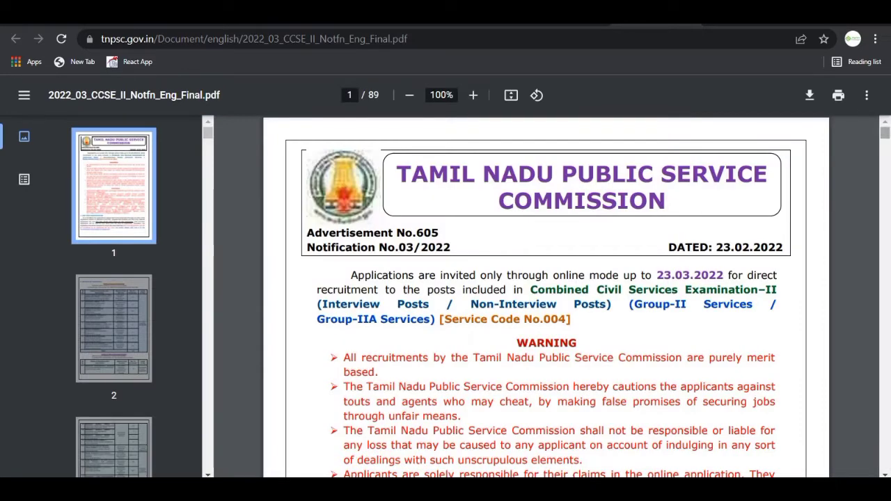
scroll(546, 296, down, 15)
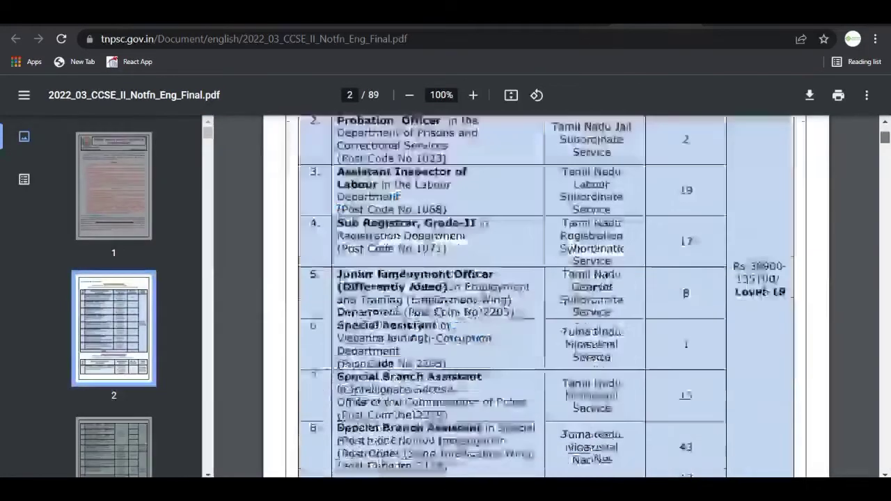
scroll(546, 296, down, 2)
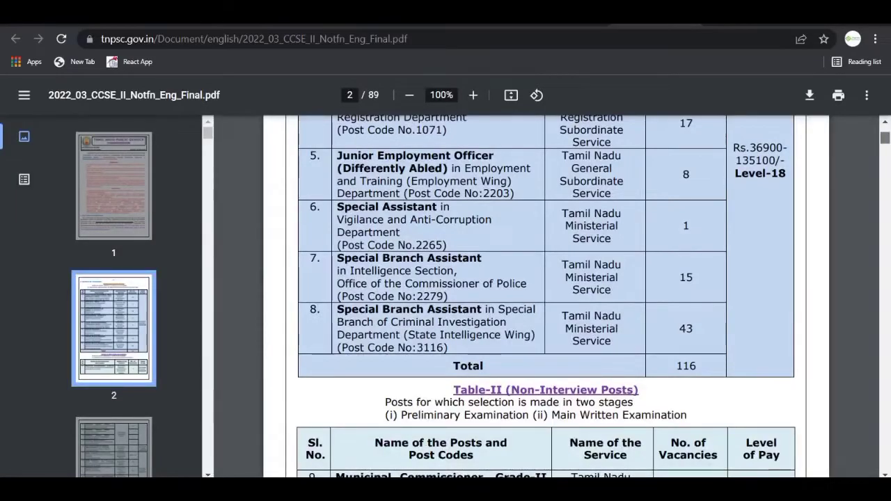
scroll(546, 296, down, 20)
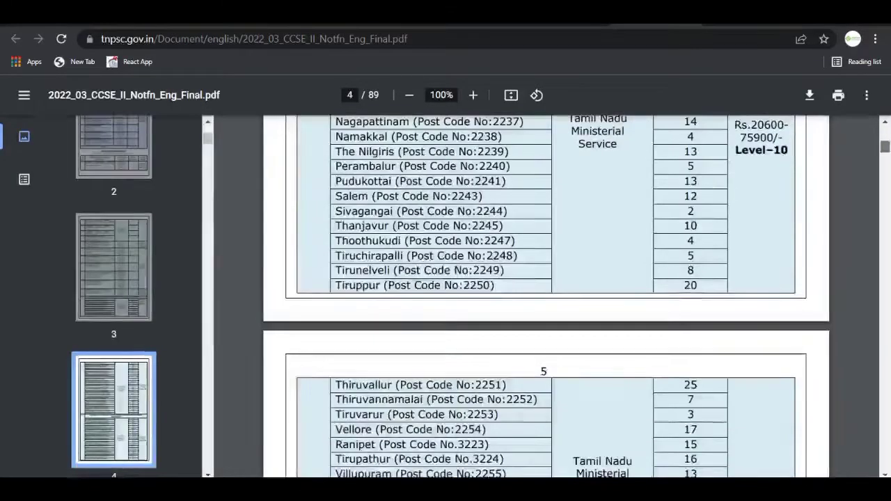
scroll(546, 296, down, 13)
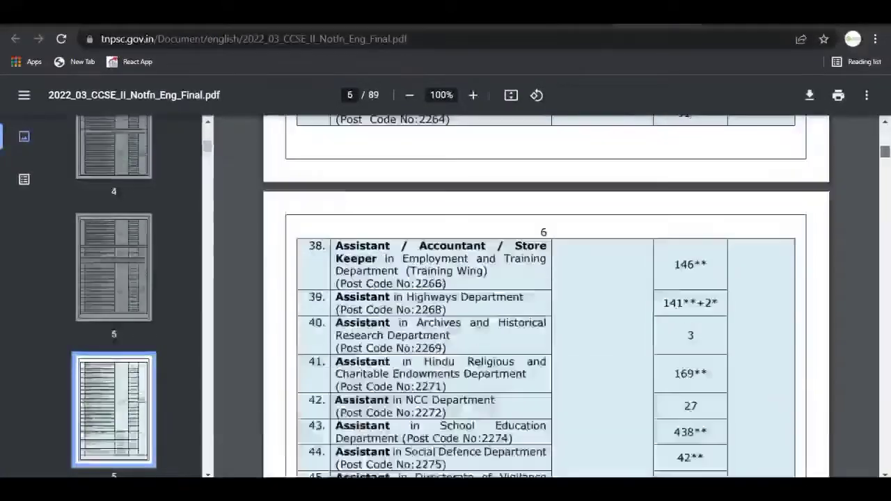
scroll(546, 296, down, 20)
key(ctrl+w)
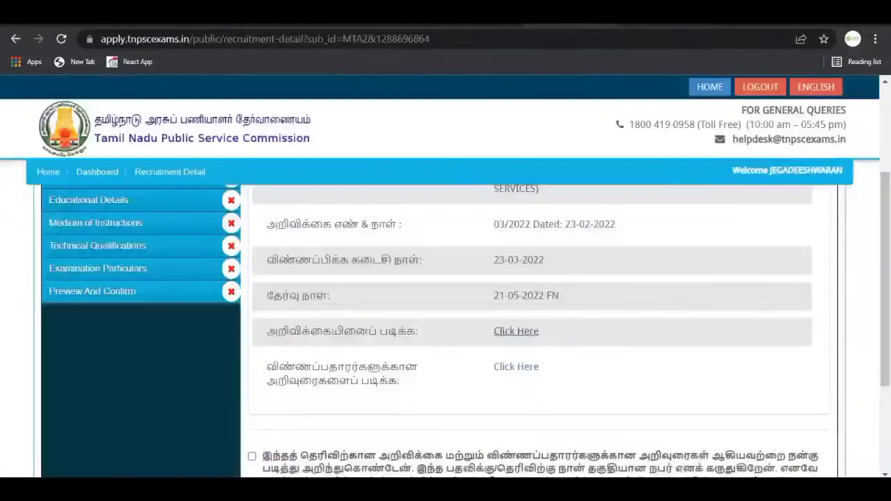
Open the instructions-to-candidates PDF, skim it and return to the recruitment details.
click(516, 367)
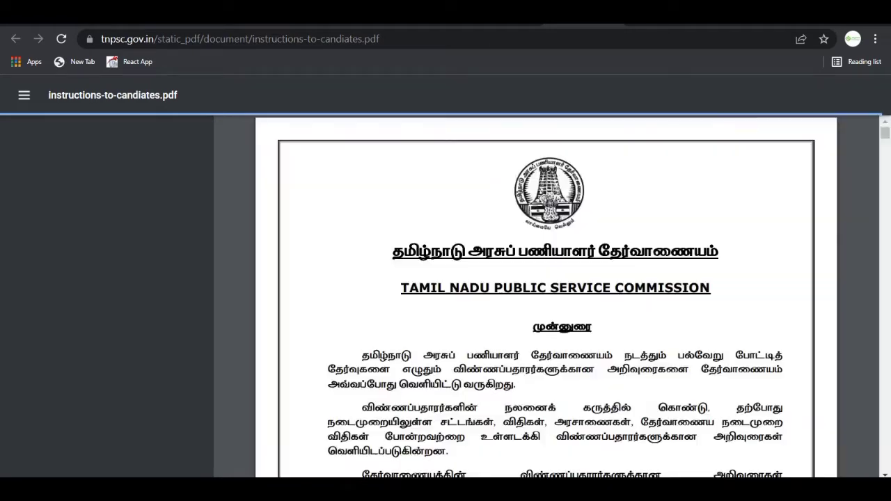
scroll(546, 296, down, 20)
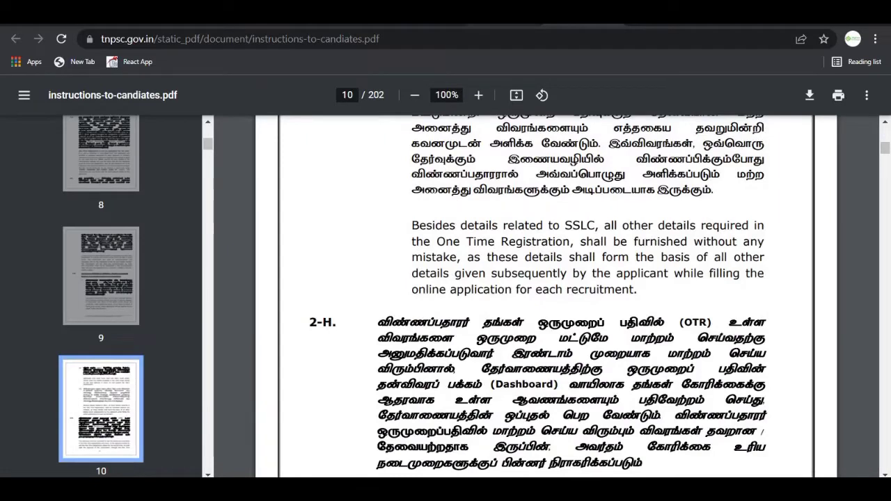
key(alt+Left)
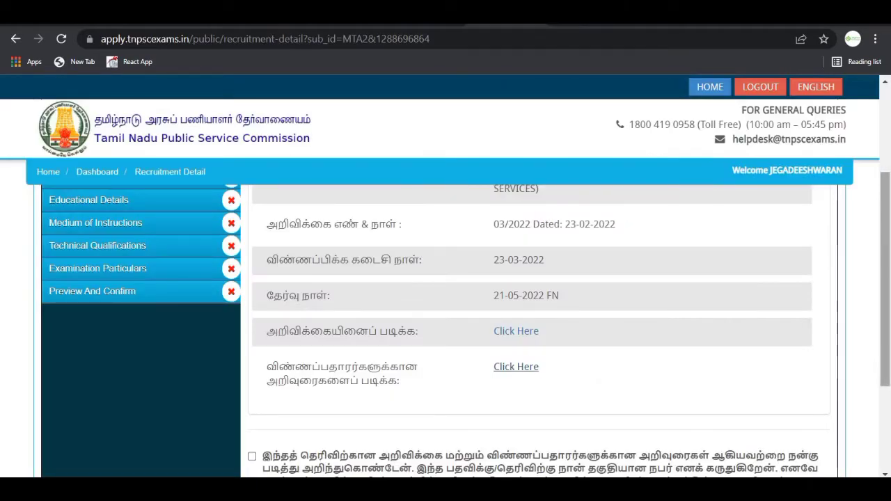
Accept the applicant declaration and save the recruitment details to reach the photo and signature upload section.
scroll(446, 289, down, 3)
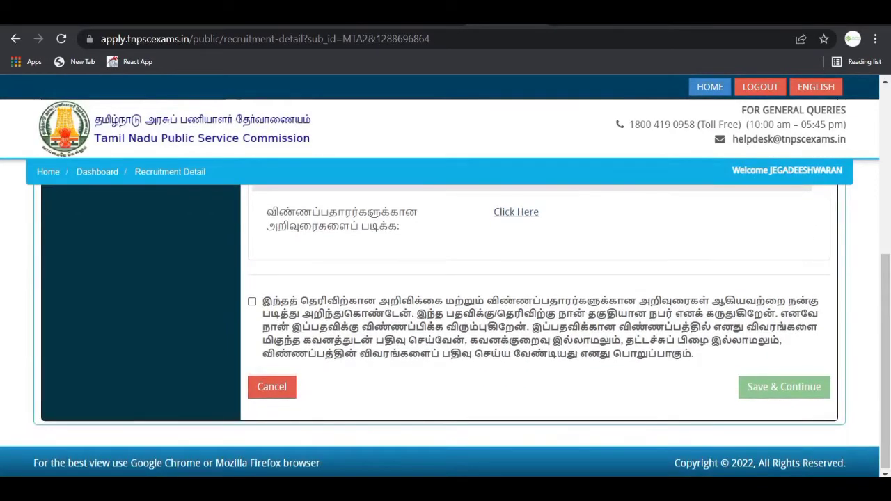
click(252, 301)
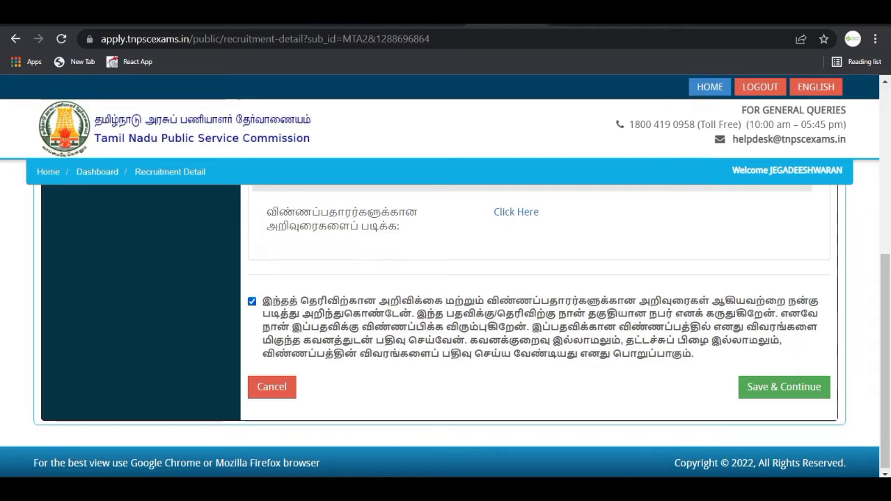
click(784, 387)
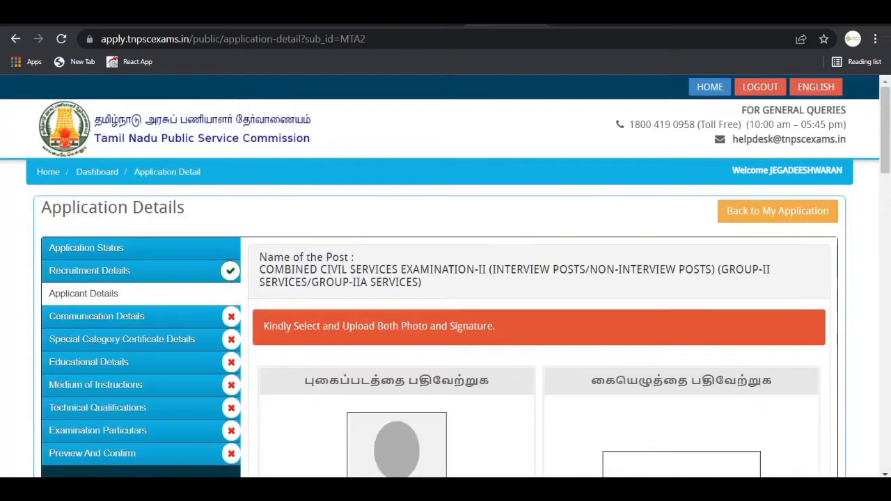
scroll(446, 313, down, 3)
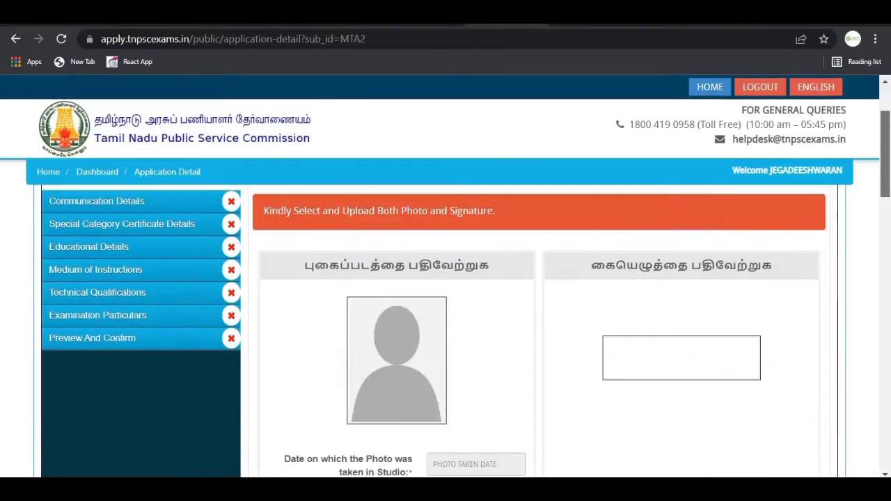
scroll(445, 314, down, 3)
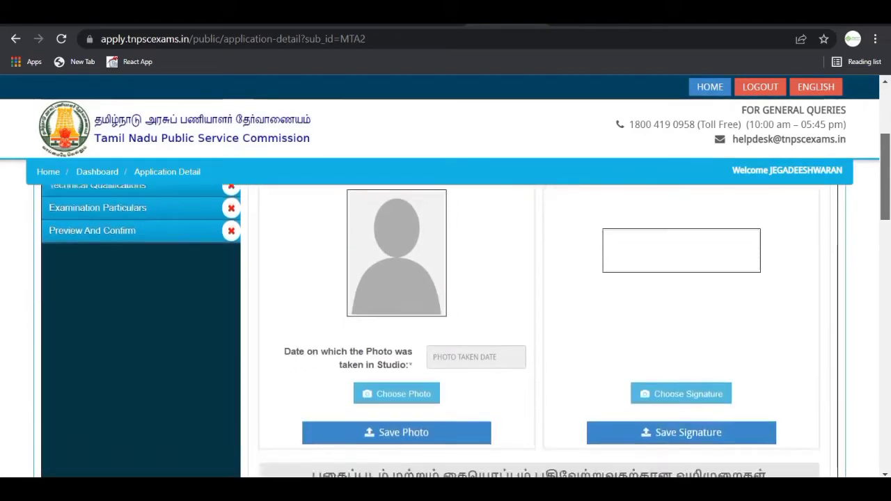
scroll(446, 313, down, 2)
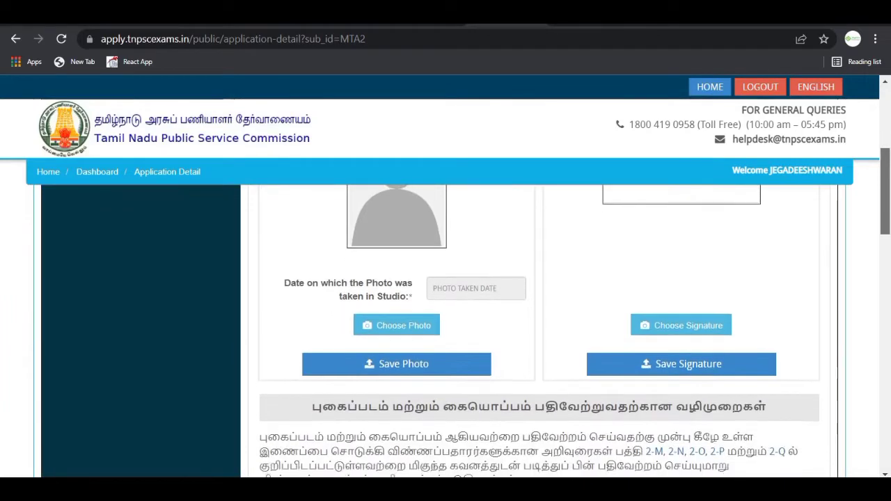
scroll(560, 370, down, 1)
Search Google for "tnpsc" in a new tab and open the official Tamil Nadu Public Service Commission website.
key(ctrl+t)
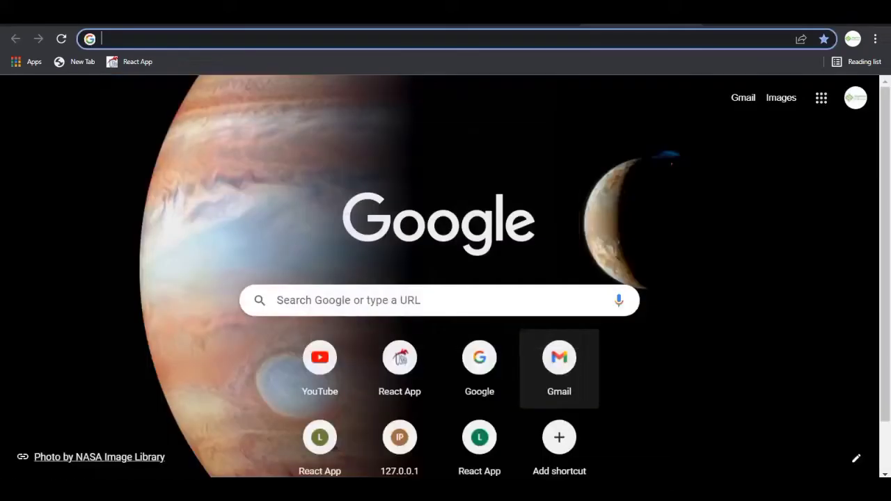
click(460, 301)
text(tn)
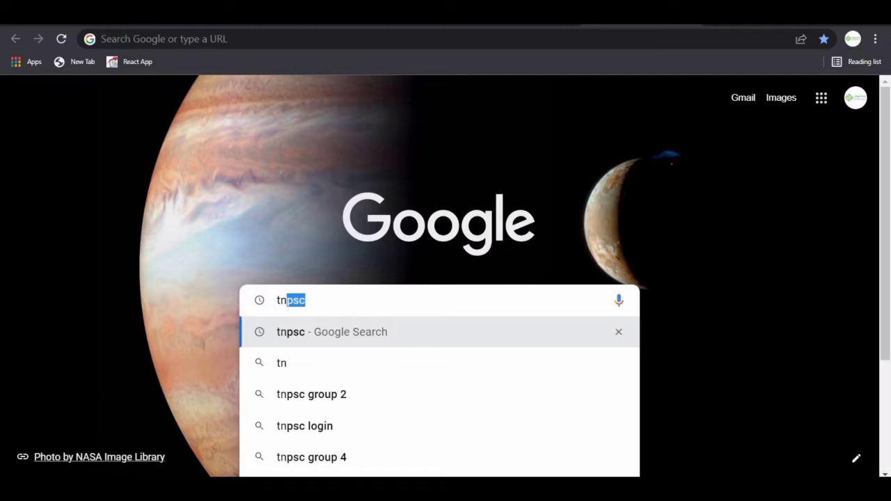
key(Return)
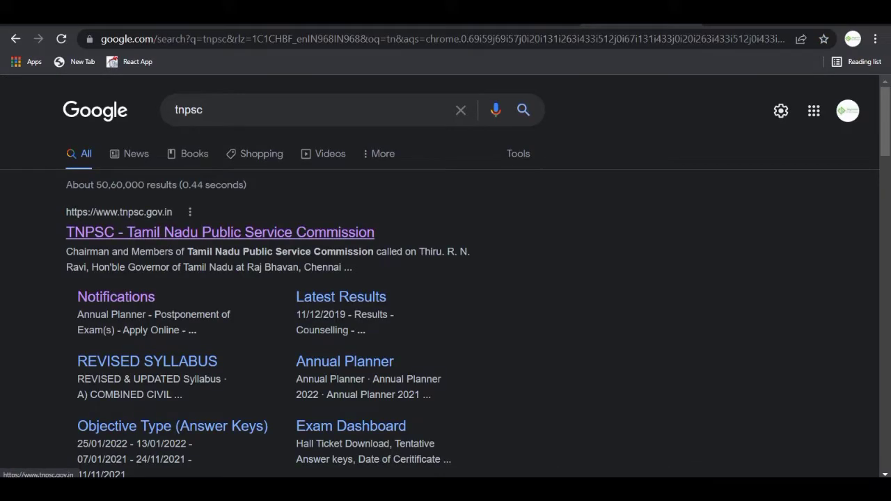
click(220, 232)
Follow the Apply Online link on the commission's home page and agree to continue to the external website.
mouse_move(564, 256)
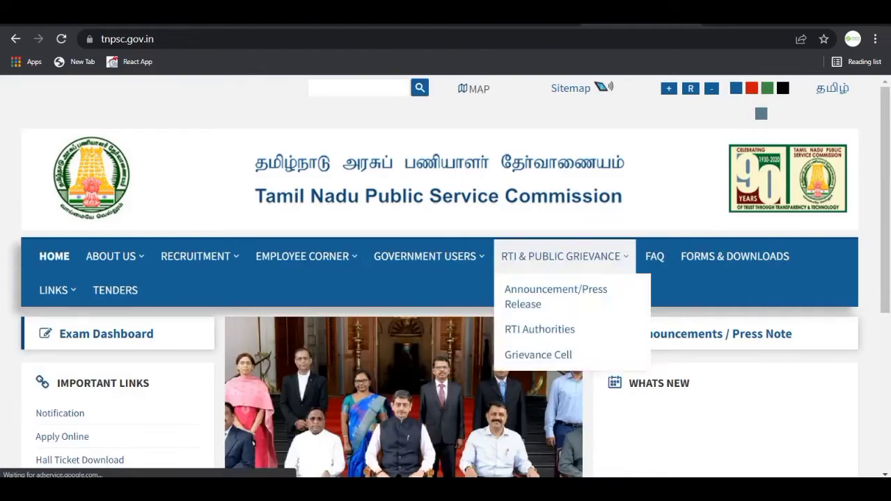
scroll(446, 279, down, 2)
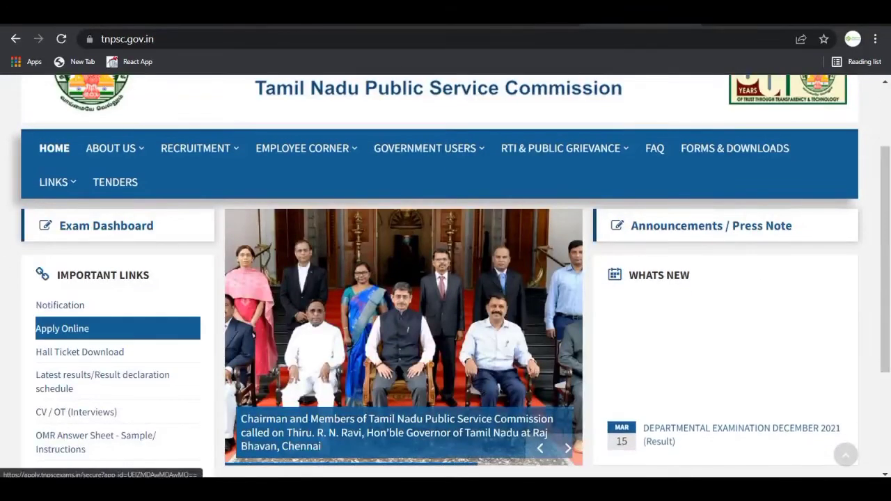
click(63, 328)
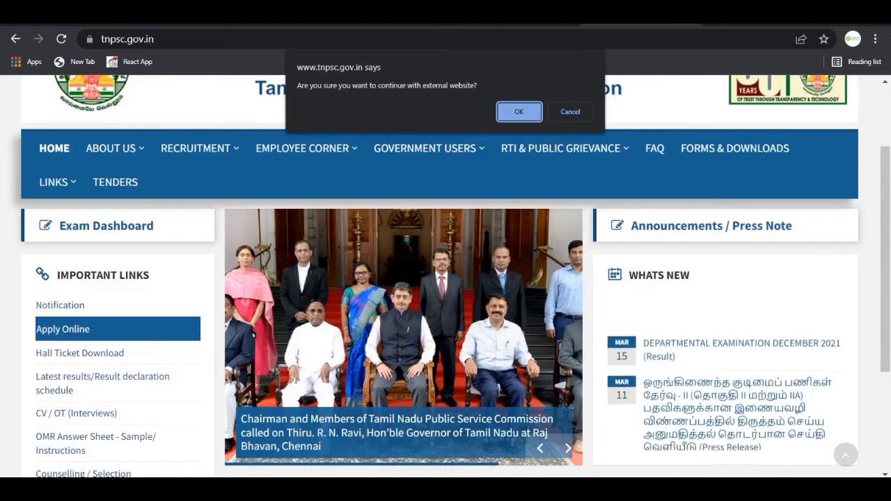
key(Return)
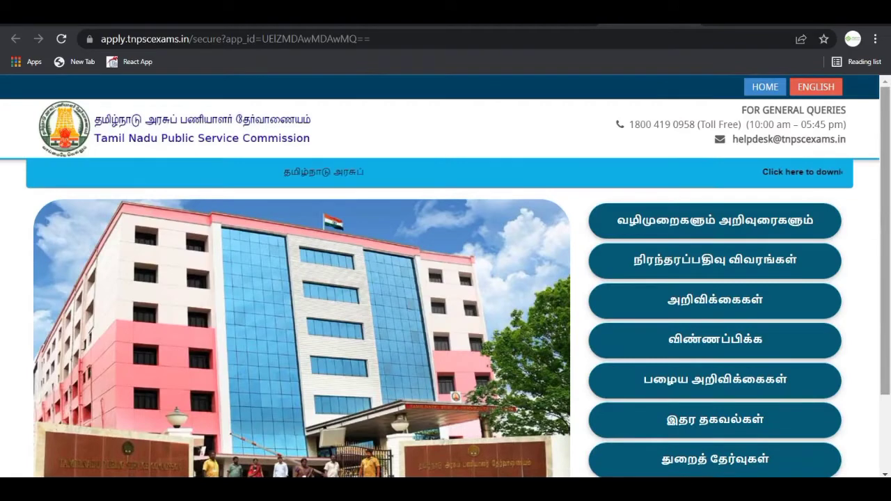
Open the list of current recruitments and apply for Combined Civil Services Examination-II, notification 03/2022, to bring up its login form.
scroll(715, 299, down, 1)
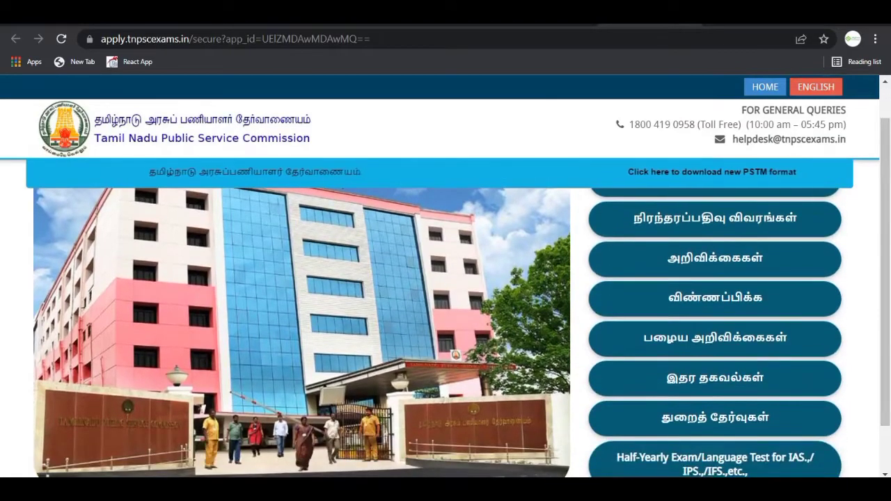
click(715, 298)
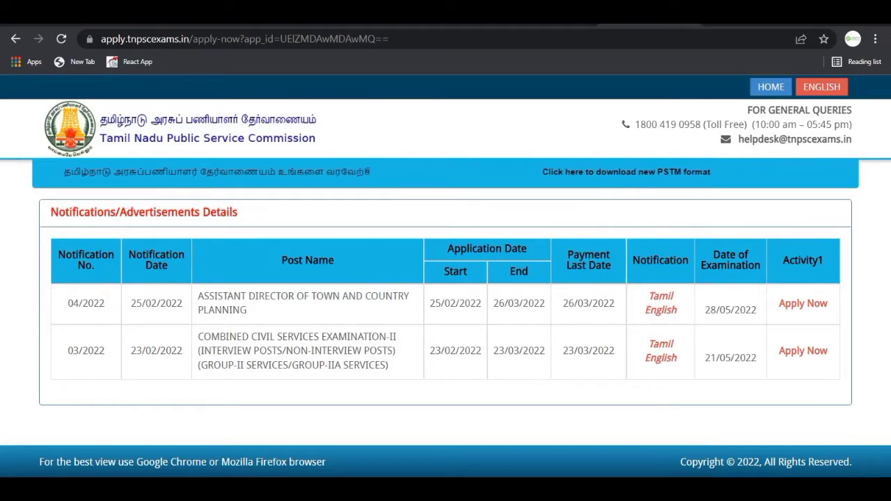
click(803, 352)
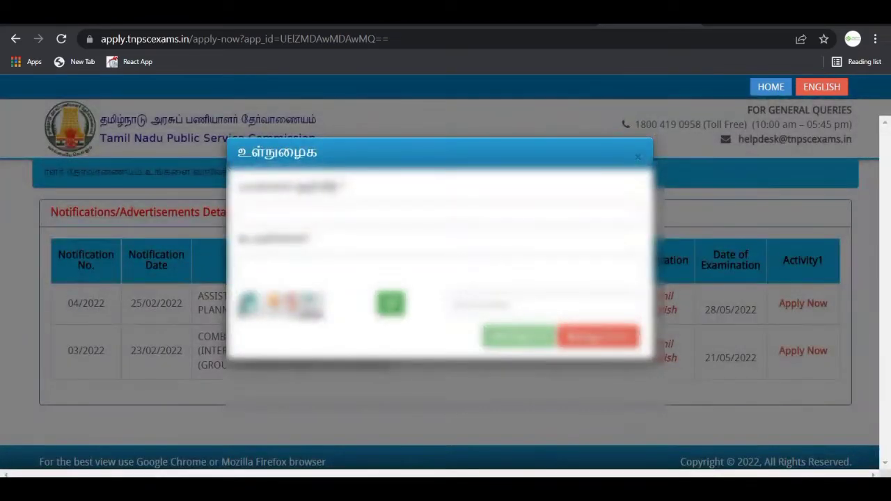
Log in to the applicant account with the user ID, account password and captcha code.
text(r)
key(Down)
key(Return)
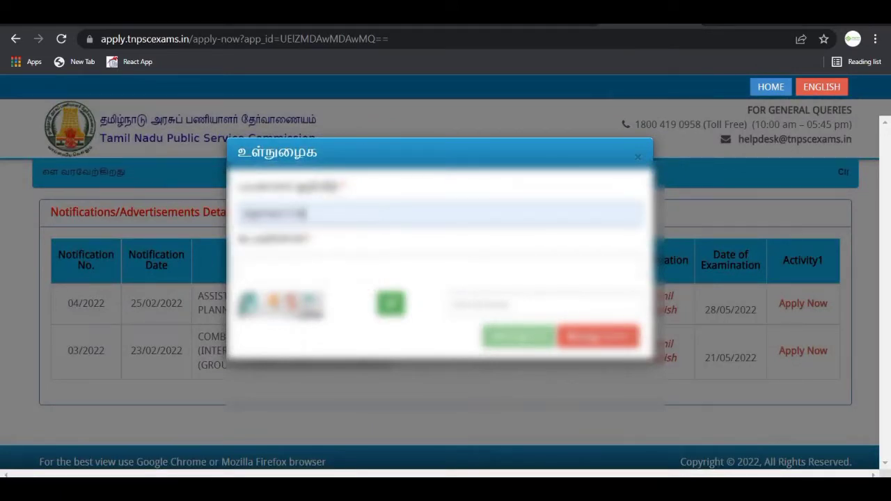
text(•••••••••)
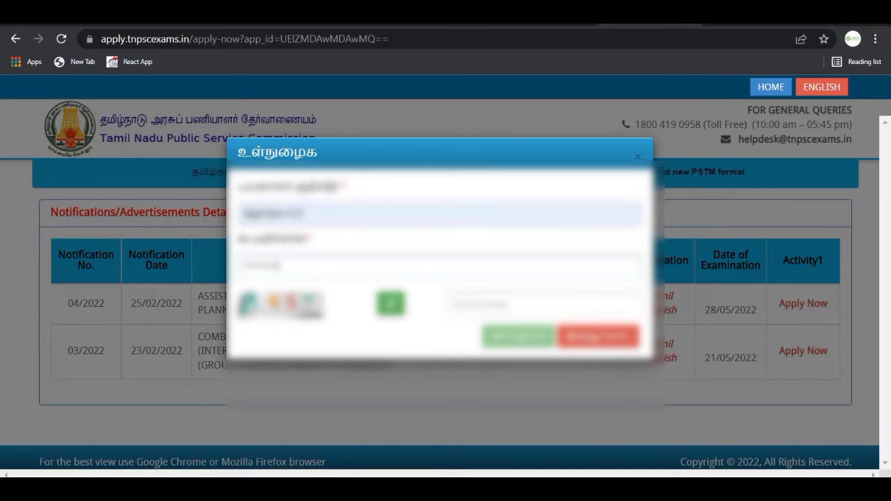
click(543, 304)
text(a)
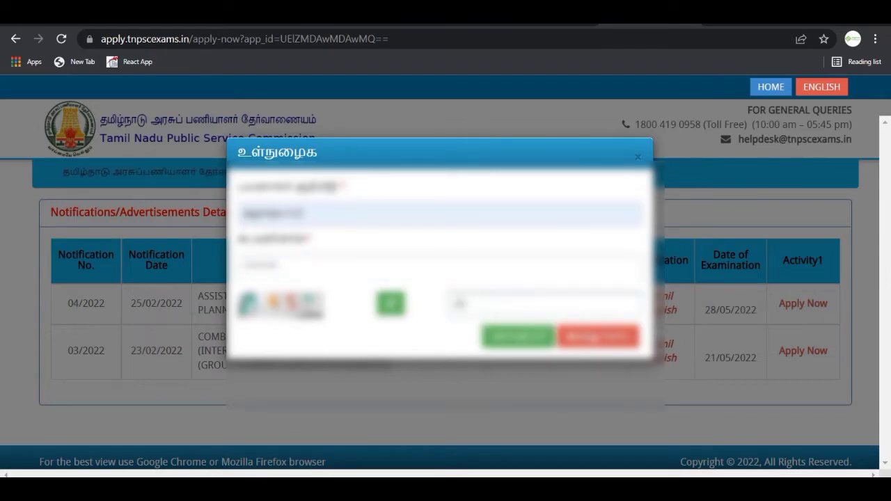
click(519, 336)
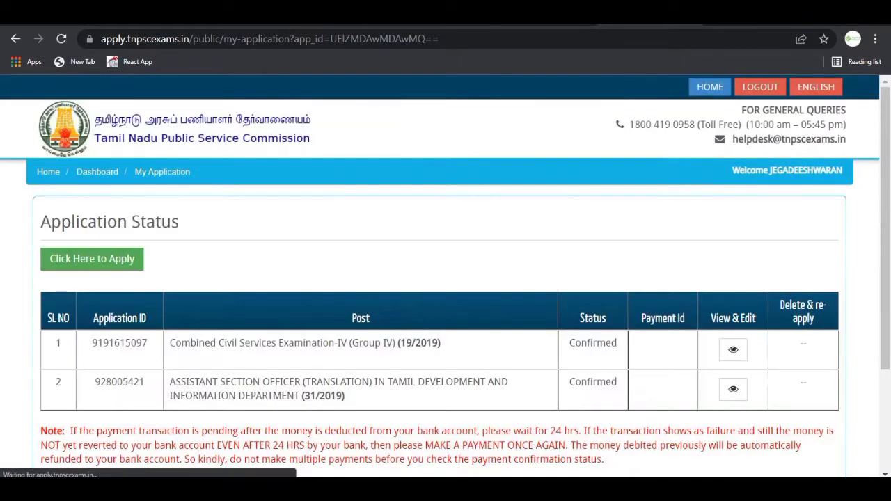
Start a new application for Group II / II-A Services from the application status page.
scroll(446, 279, down, 1)
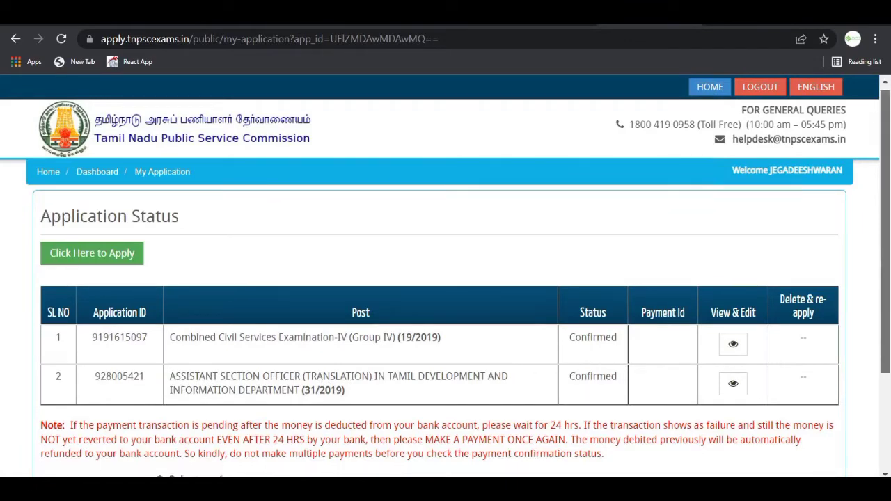
scroll(446, 279, up, 1)
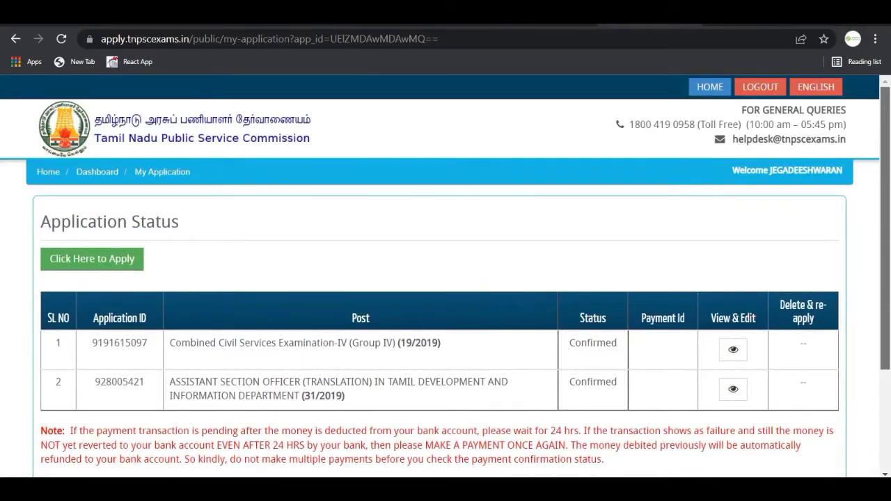
scroll(446, 279, down, 3)
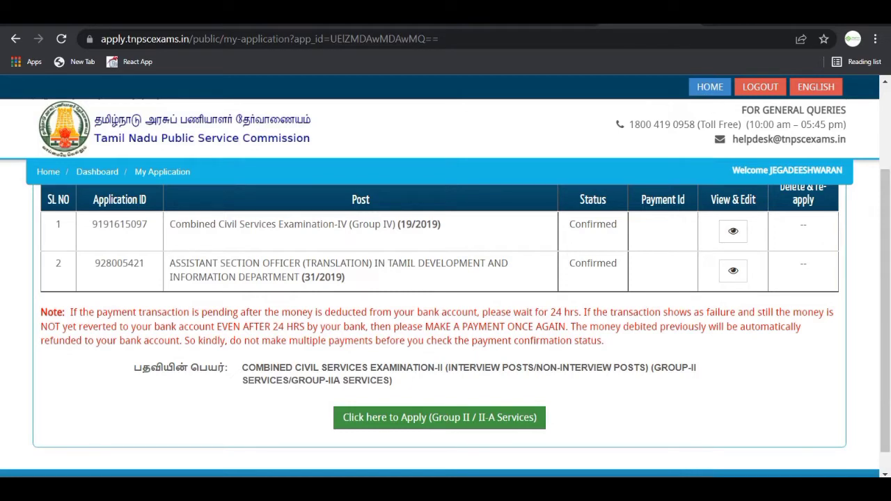
click(439, 418)
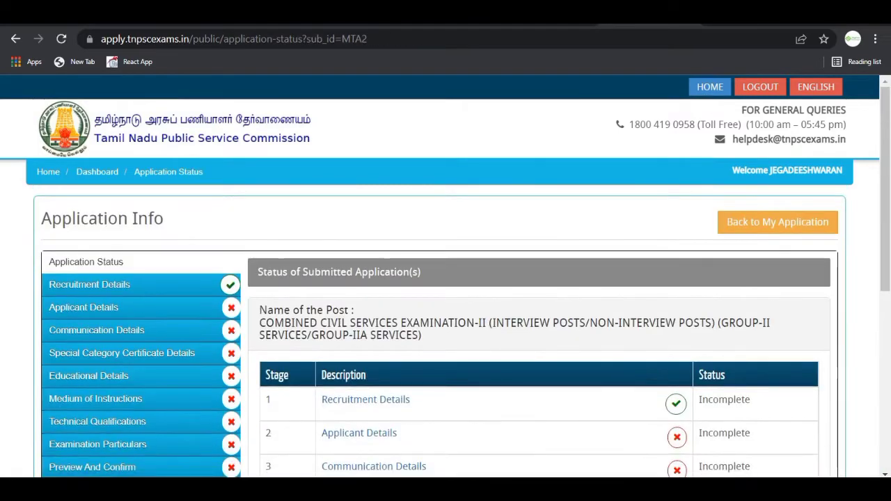
Review the list of application stages and continue to the recruitment details.
scroll(446, 313, down, 2)
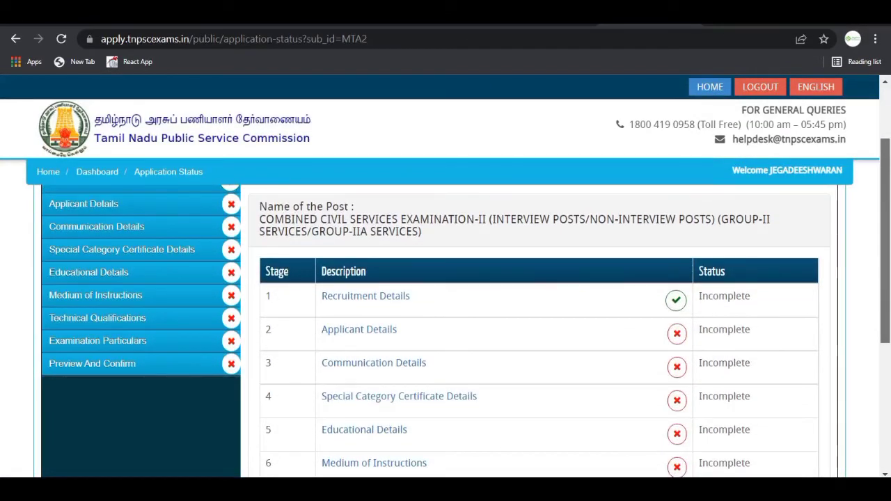
scroll(446, 313, up, 1)
scroll(445, 313, down, 2)
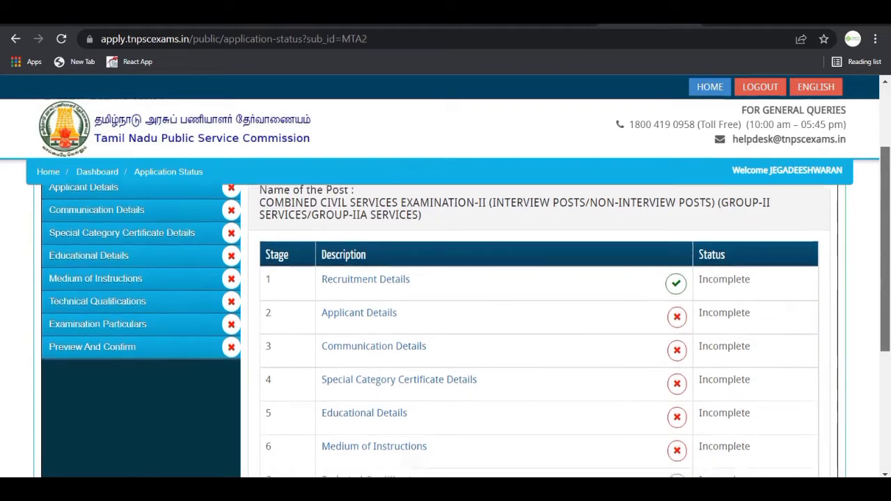
scroll(446, 314, down, 1)
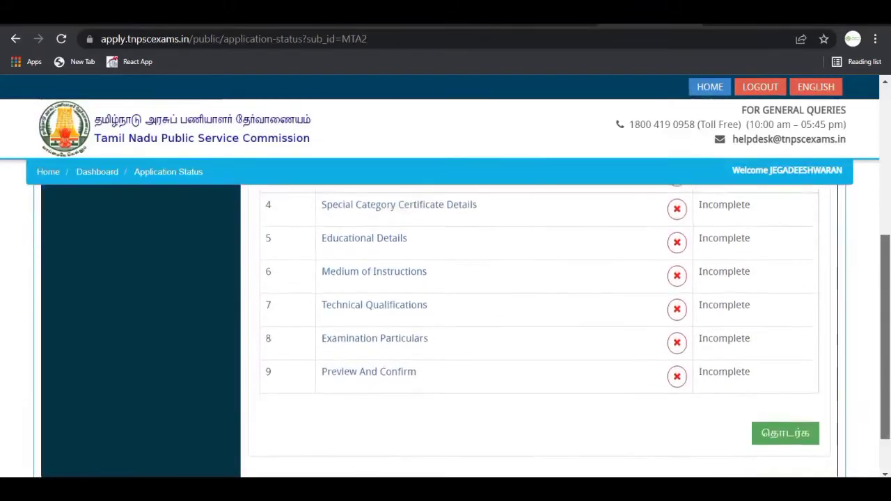
click(785, 426)
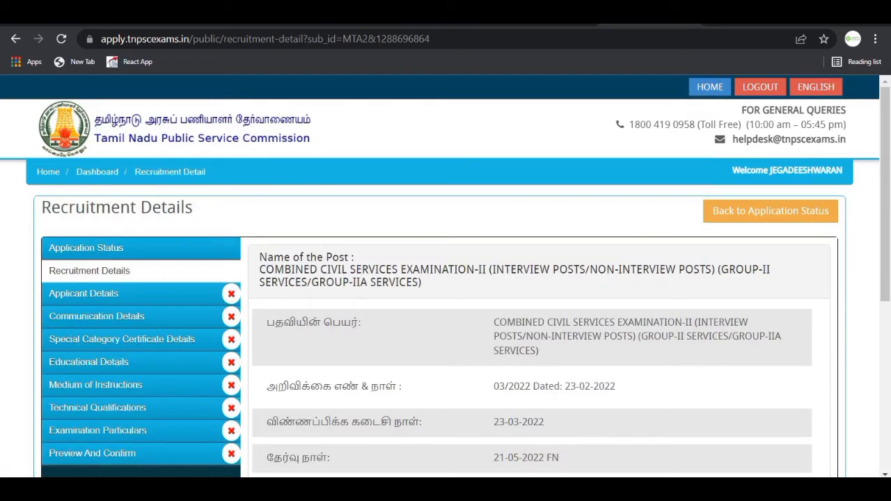
Open the notification 03/2022 PDF from the recruitment details, skim its posts, vacancies and qualifications, and close it.
scroll(446, 283, down, 1)
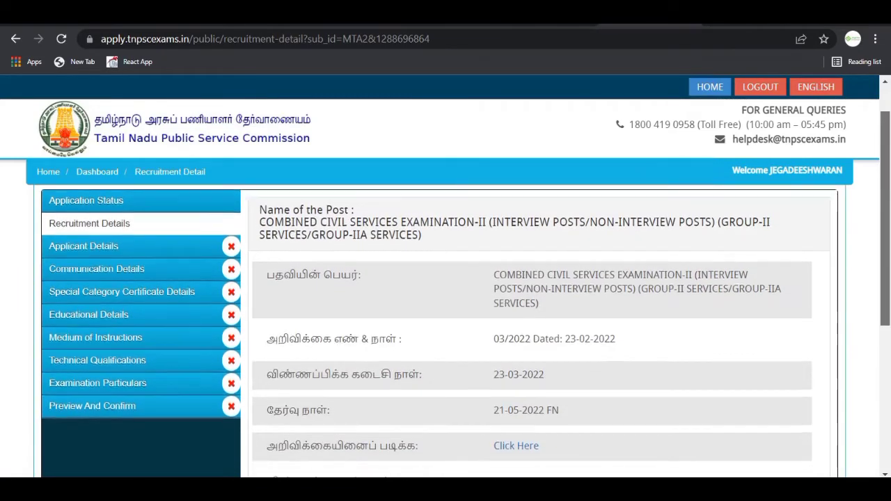
scroll(445, 292, down, 2)
scroll(446, 293, down, 2)
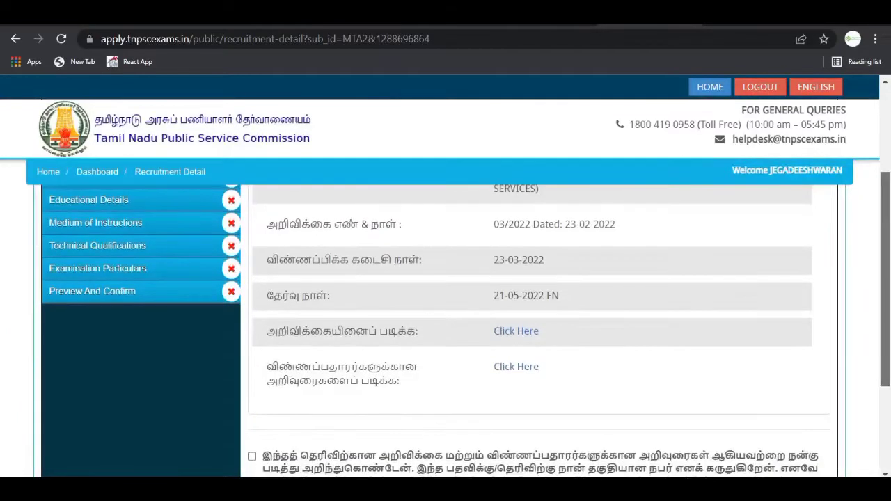
click(516, 331)
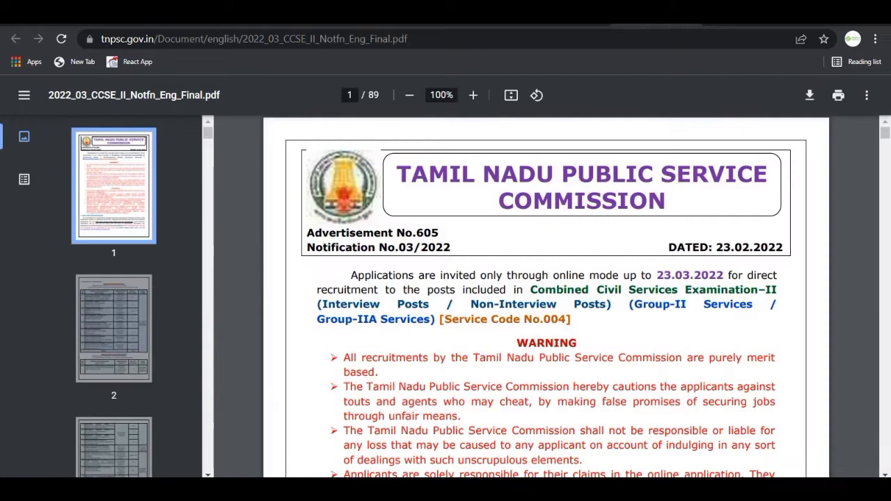
scroll(546, 300, down, 3)
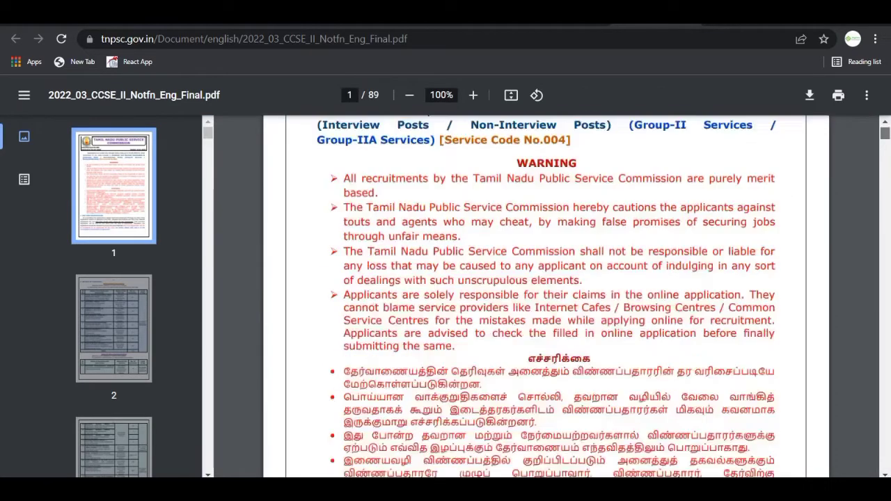
scroll(546, 300, down, 15)
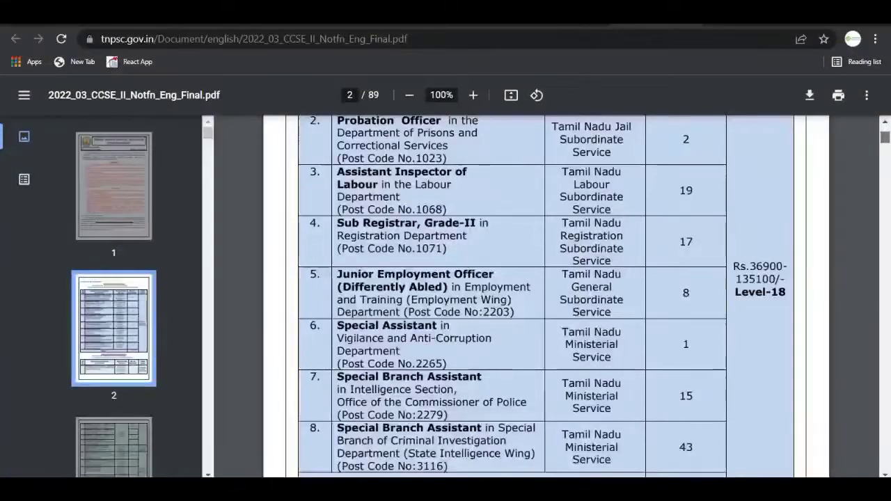
scroll(547, 300, down, 3)
scroll(547, 300, down, 5)
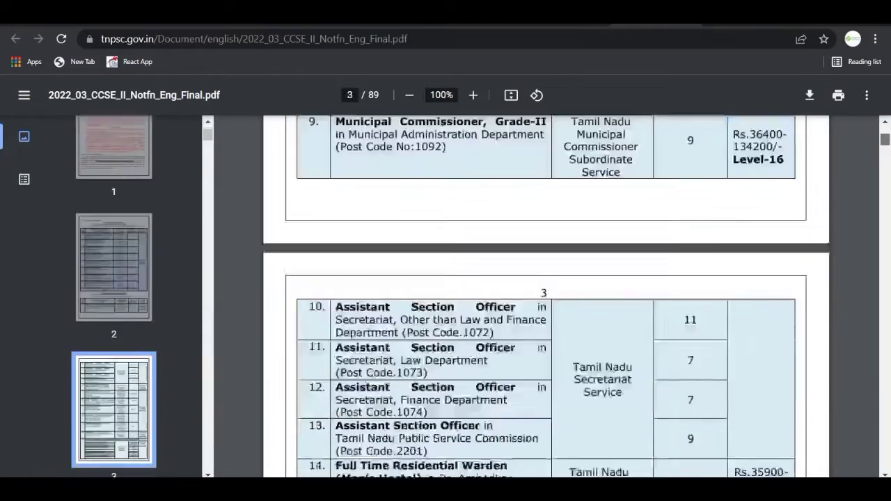
scroll(546, 300, down, 20)
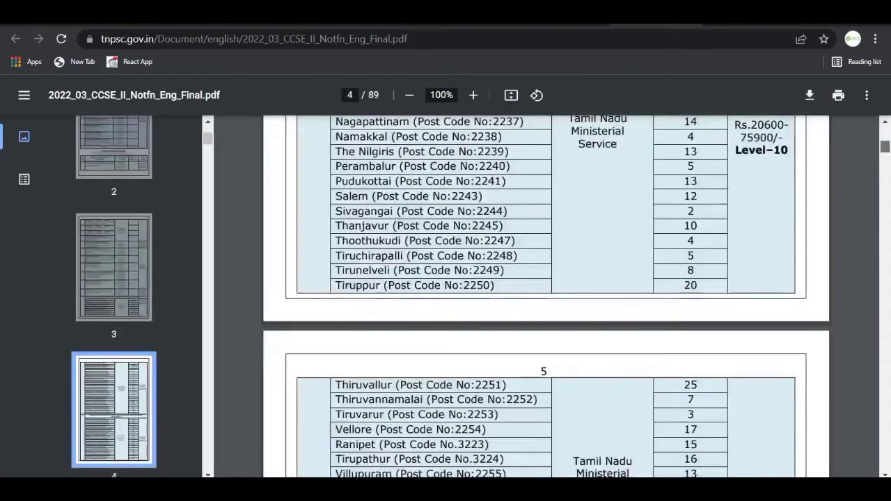
scroll(547, 300, down, 20)
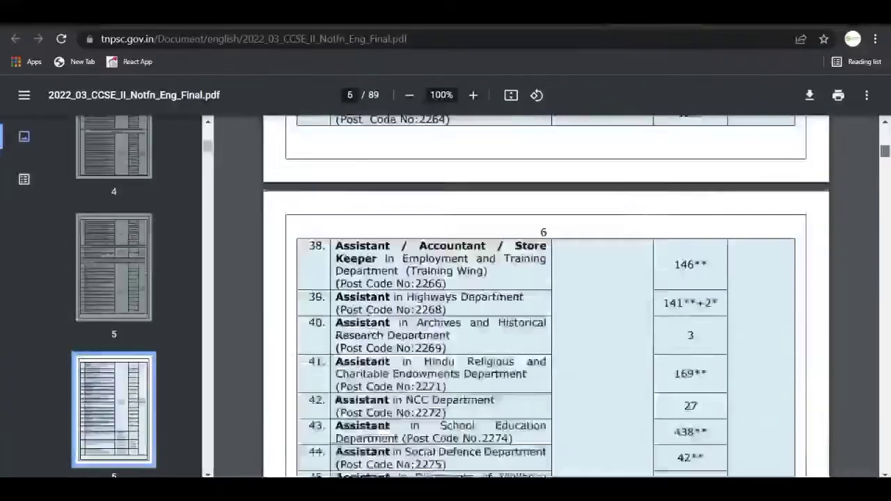
scroll(546, 299, down, 20)
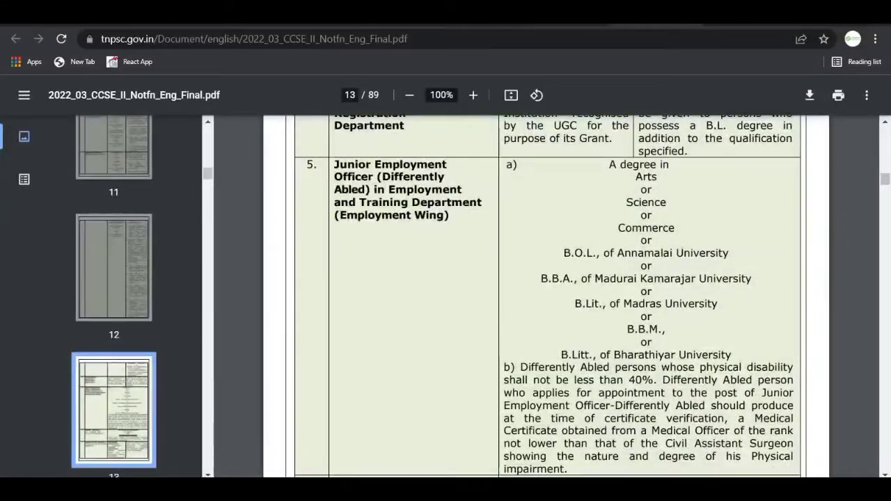
key(ctrl+w)
Open the instructions to candidates PDF, skim its opening pages and close it.
click(516, 367)
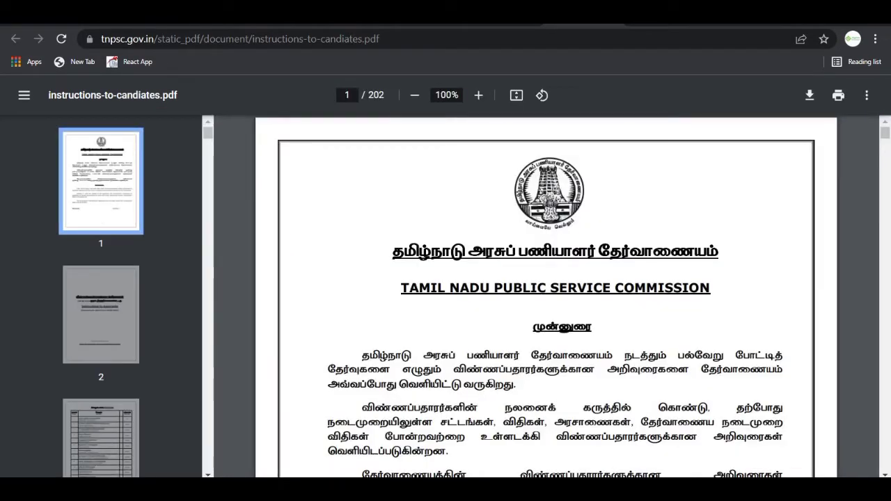
scroll(546, 300, down, 20)
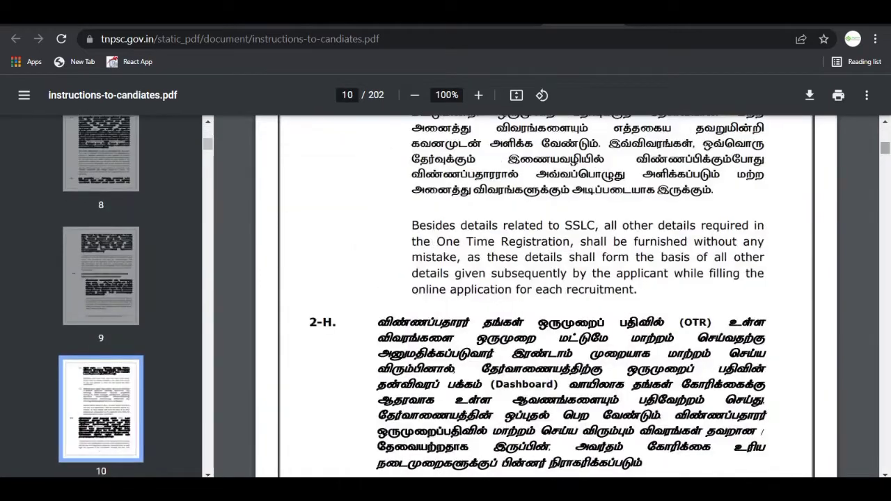
key(ctrl+w)
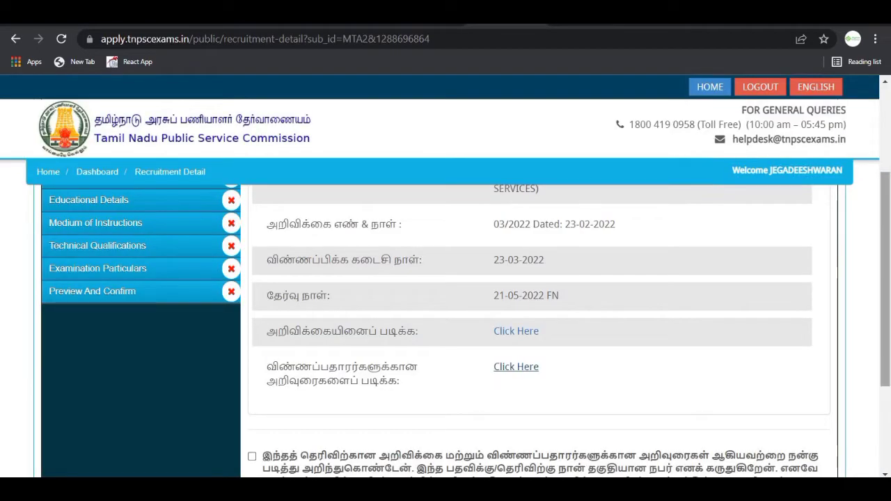
Accept the applicant declaration and save the recruitment details to continue to the applicant details.
scroll(446, 321, down, 3)
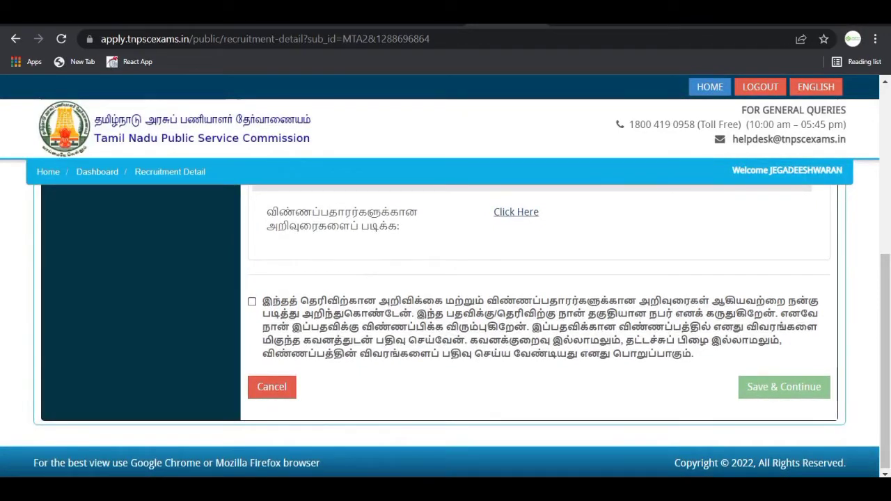
click(253, 302)
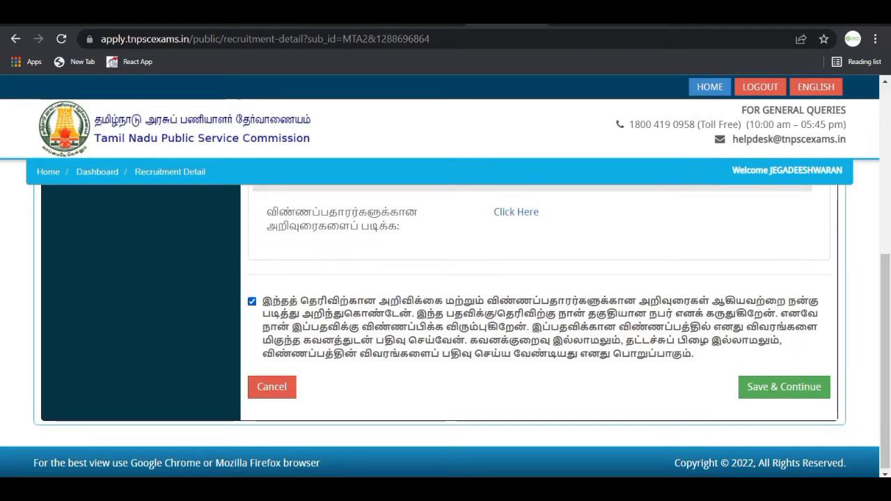
click(784, 387)
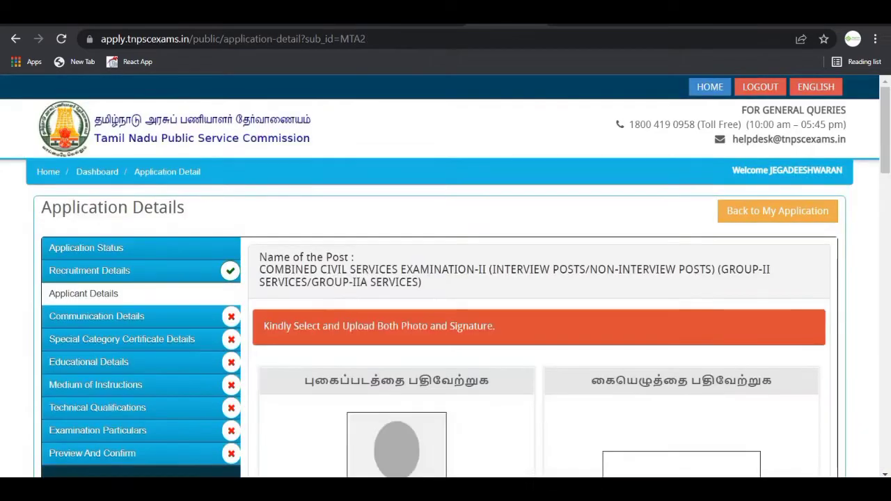
Choose the applicant's photo and set the date on which it was taken in the studio.
scroll(446, 314, down, 2)
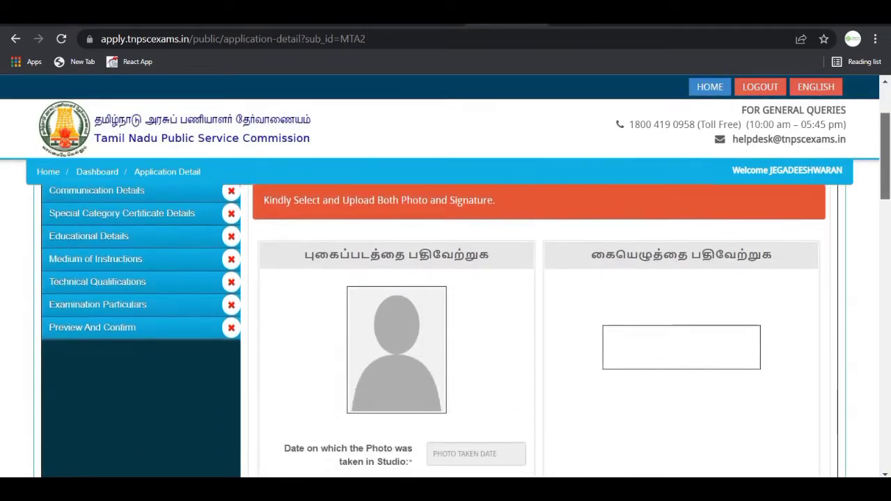
scroll(445, 313, down, 1)
scroll(445, 314, up, 1)
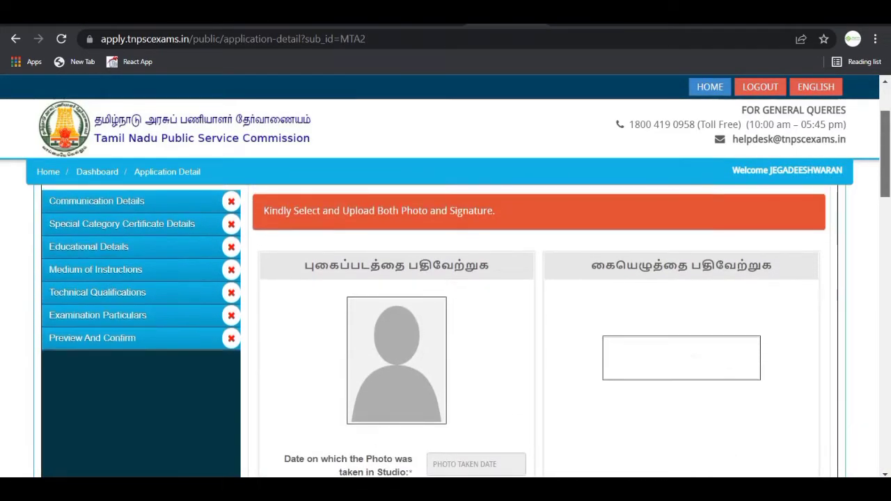
scroll(446, 314, down, 2)
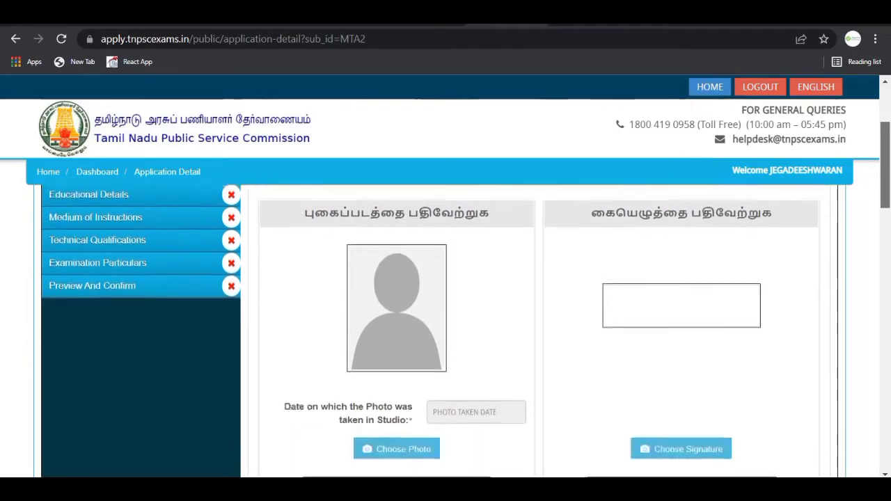
scroll(446, 313, down, 1)
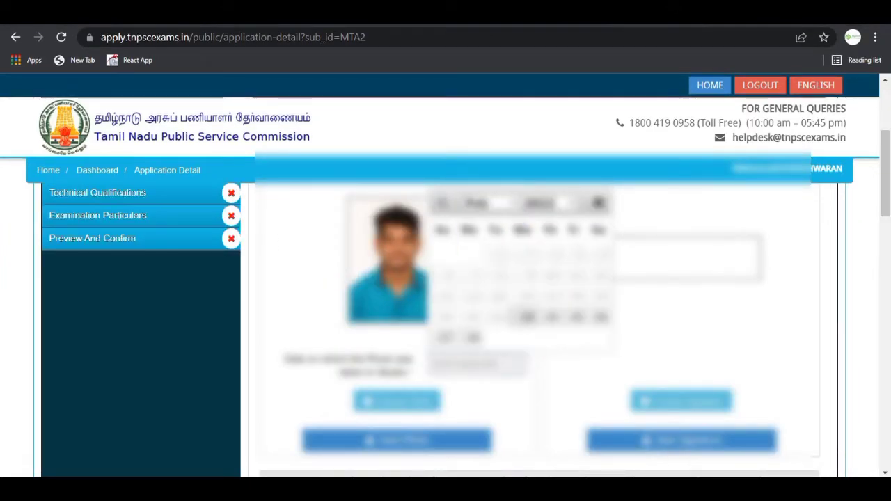
click(527, 317)
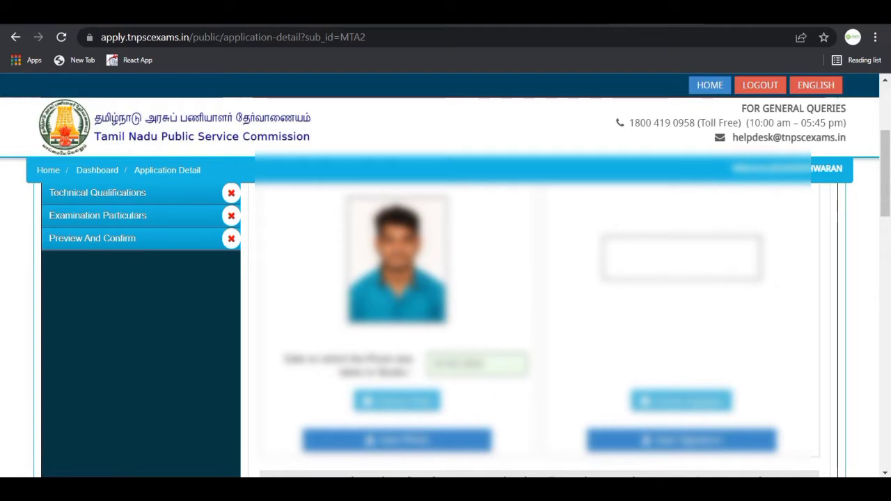
Choose the applicant's signature image from the Downloads folder and save the applicant's photo.
scroll(445, 307, down, 1)
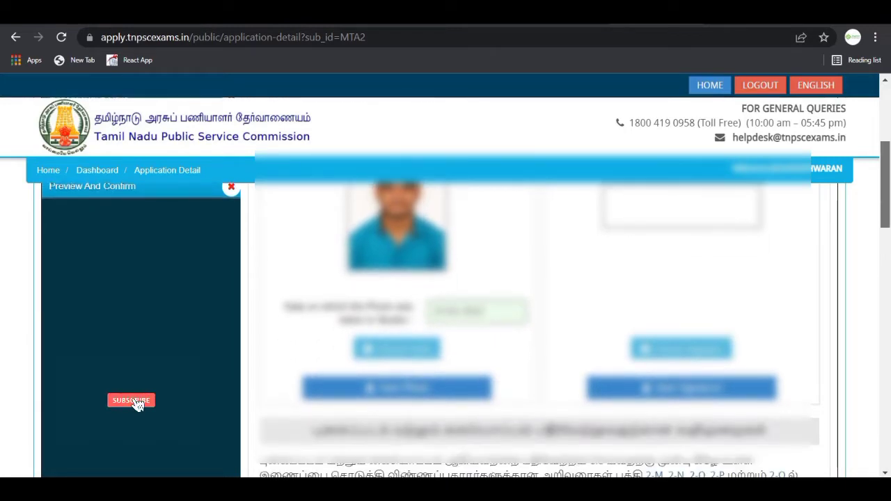
scroll(446, 306, up, 1)
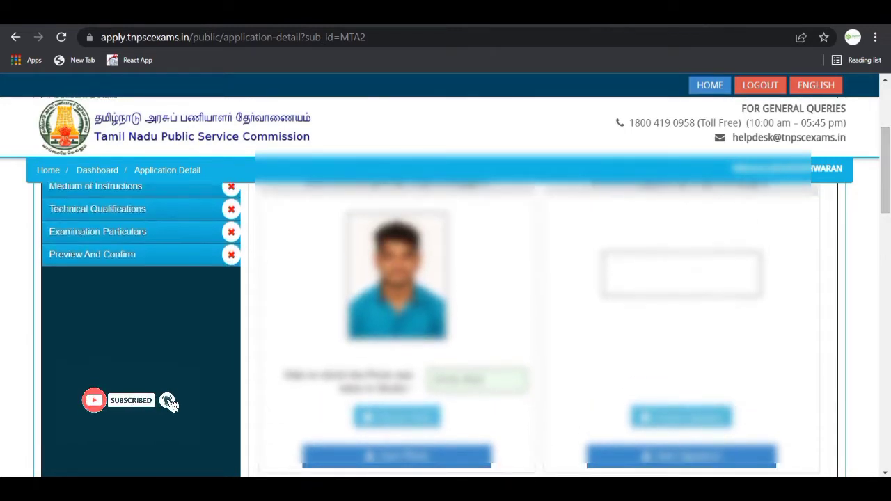
click(682, 418)
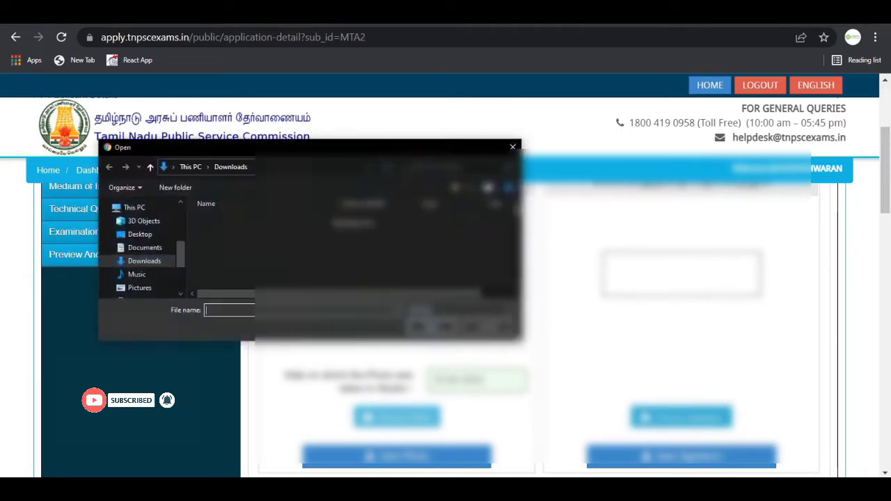
double_click(306, 247)
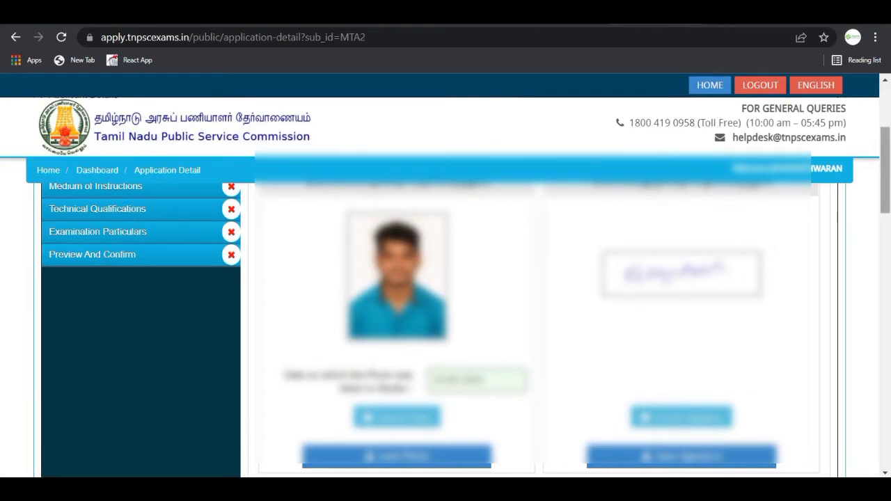
scroll(885, 174, down, 3)
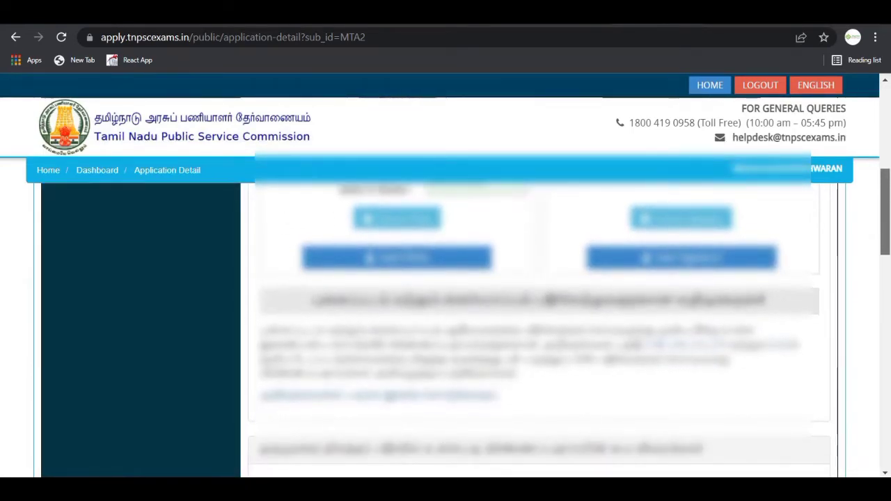
click(397, 258)
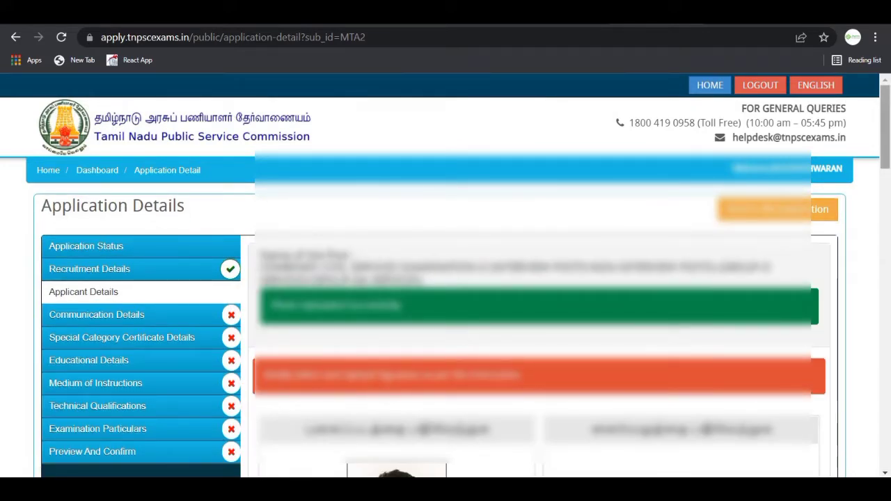
Choose the signature image from the Downloads folder again and save the signature to the application.
scroll(445, 279, down, 3)
scroll(446, 279, down, 2)
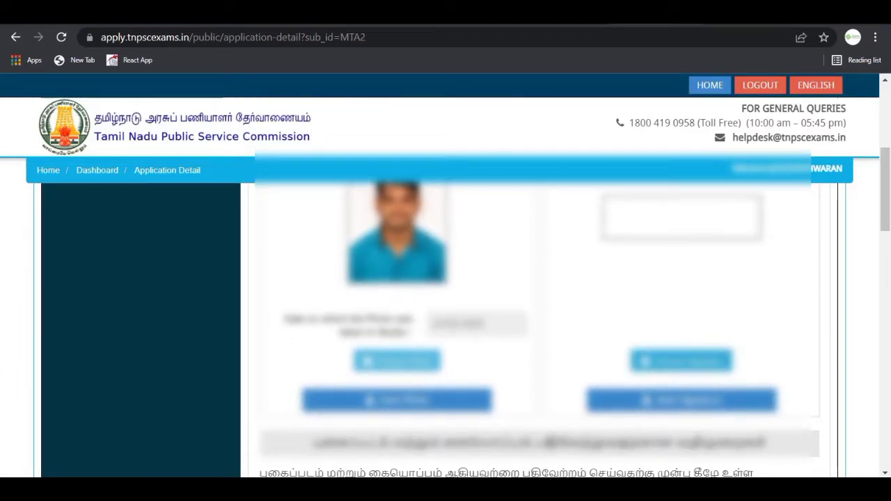
click(682, 360)
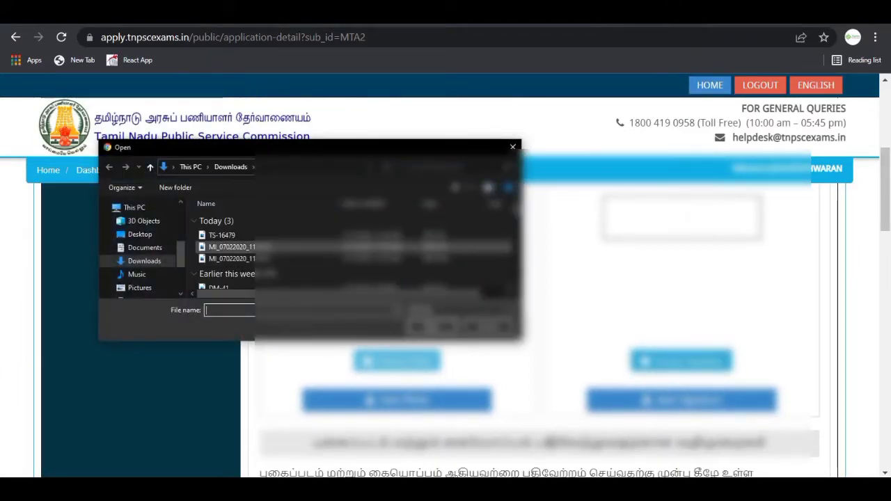
double_click(231, 248)
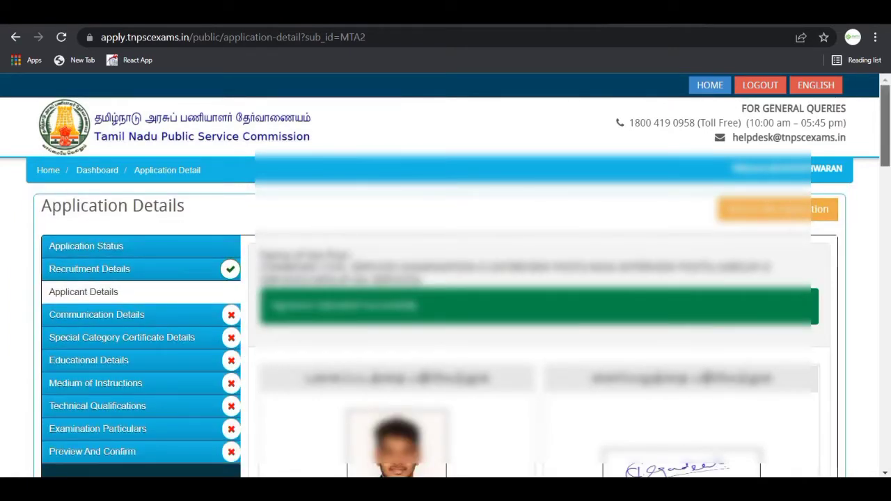
Tick the declaration that the applicant details are correct, try to save and proceed, and dismiss the warning.
scroll(445, 313, down, 4)
scroll(446, 313, down, 5)
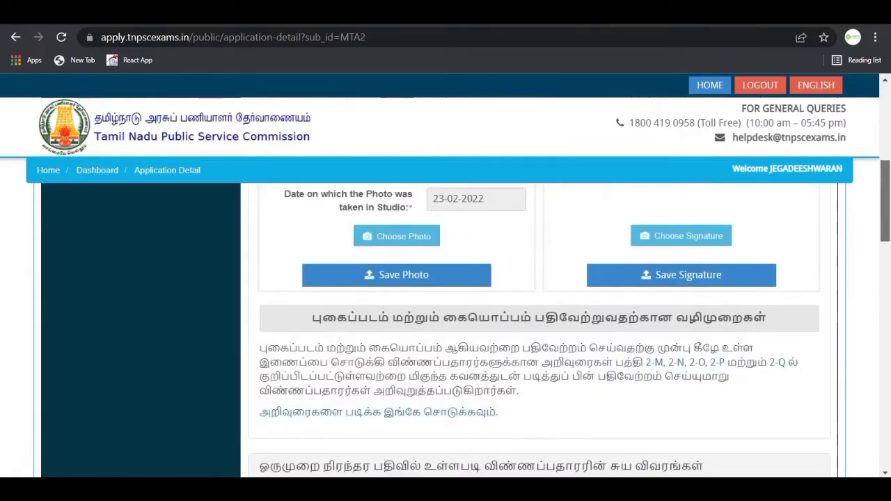
scroll(446, 313, down, 10)
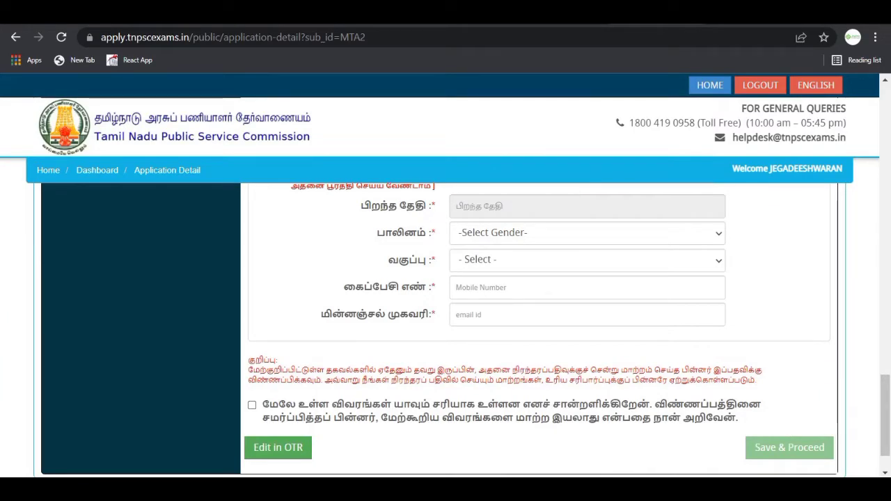
click(252, 405)
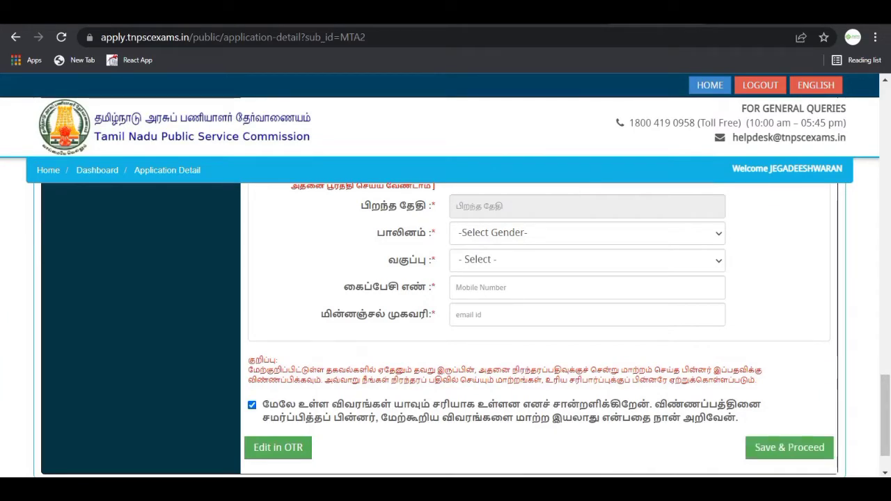
click(789, 448)
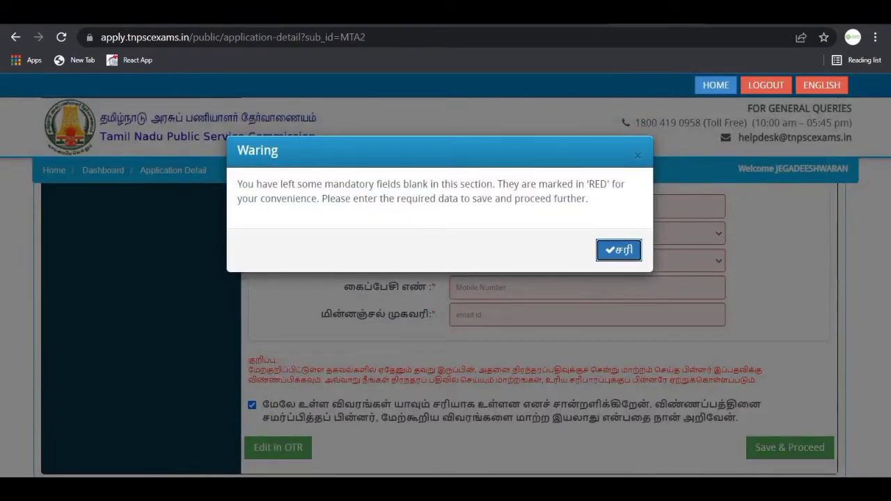
click(638, 155)
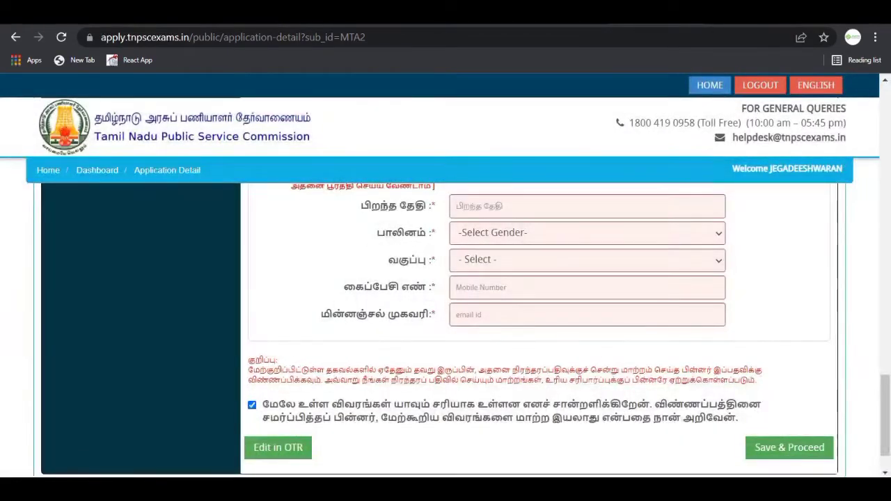
Enter the applicant's name in the verification section, dismiss the notice and return to the name field.
drag(885, 416, 885, 393)
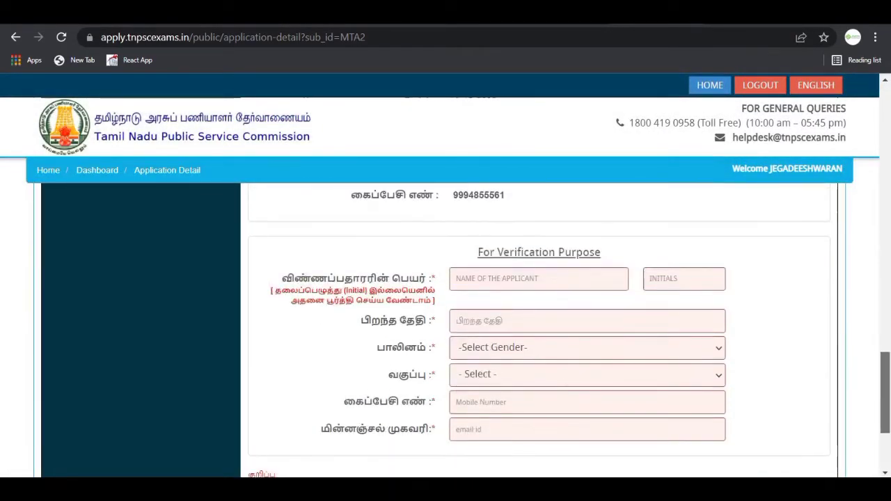
click(539, 279)
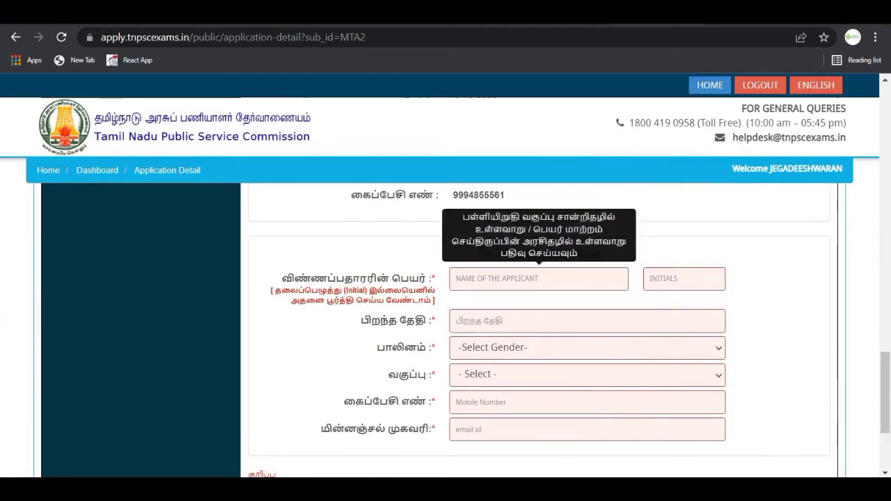
text(JE)
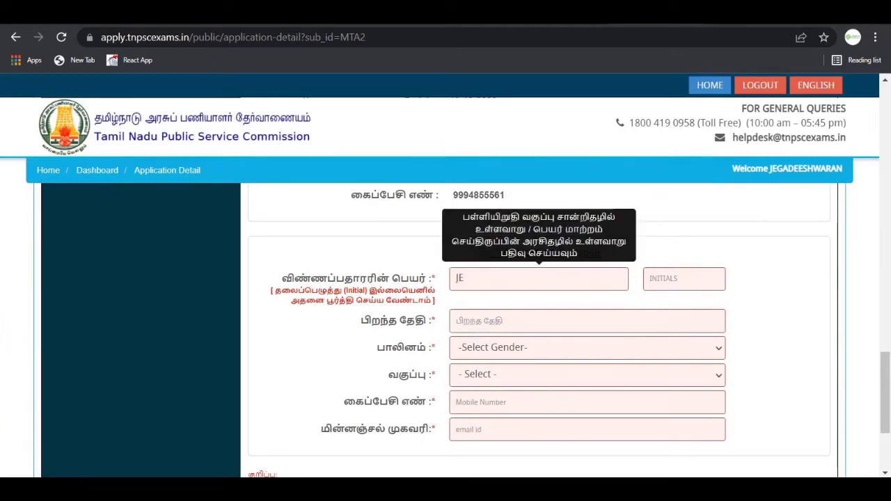
text(GADEESHWARAN)
key(Tab)
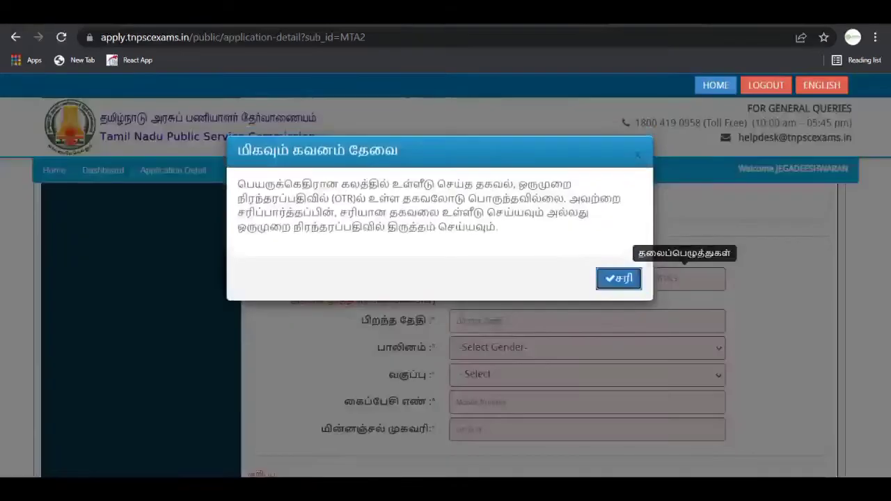
key(Return)
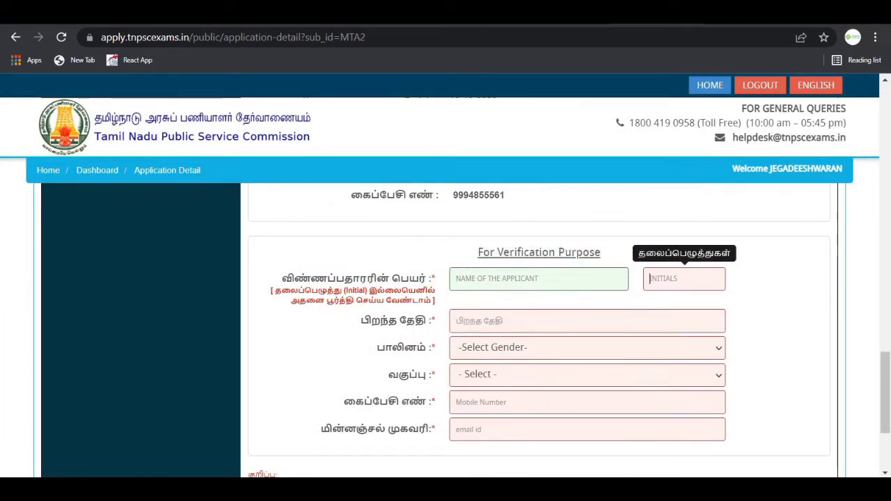
click(539, 280)
key(Tab)
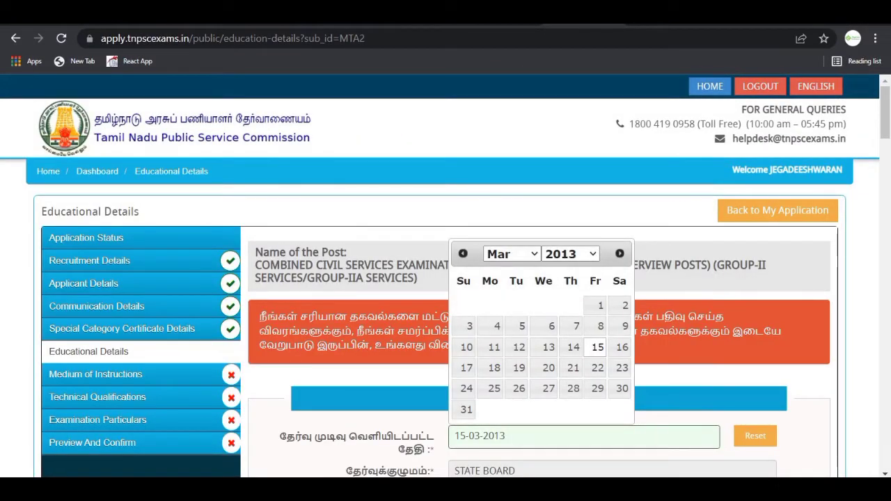
Set the SSLC result publication date to 31-05-2013 in the educational details.
click(512, 254)
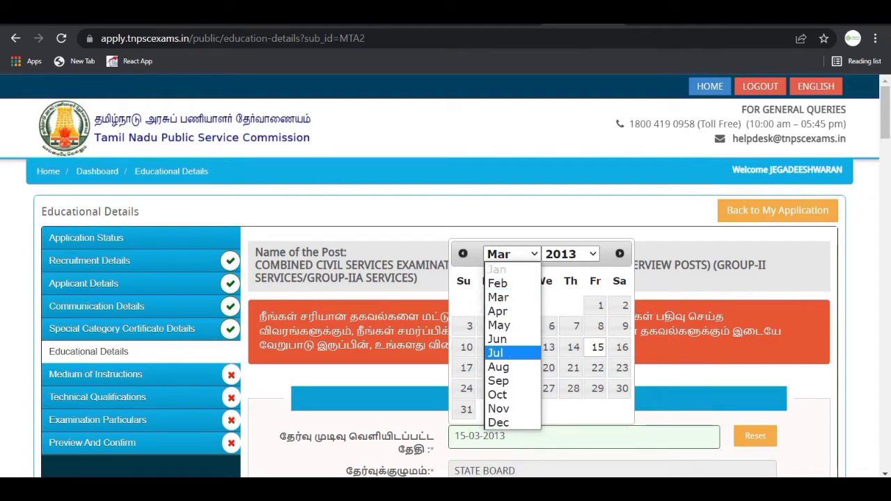
click(516, 326)
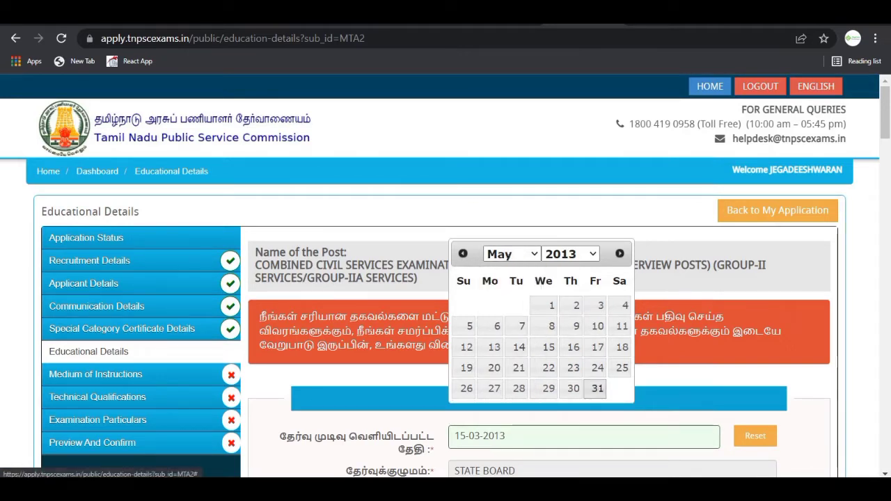
click(597, 389)
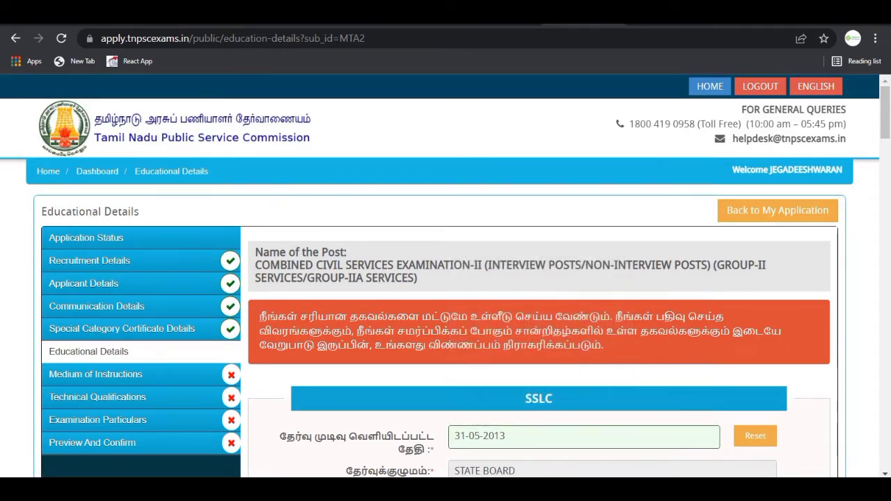
Set the HSC / ITI / Teacher Training result publication date to 07-05-2015.
scroll(446, 313, down, 3)
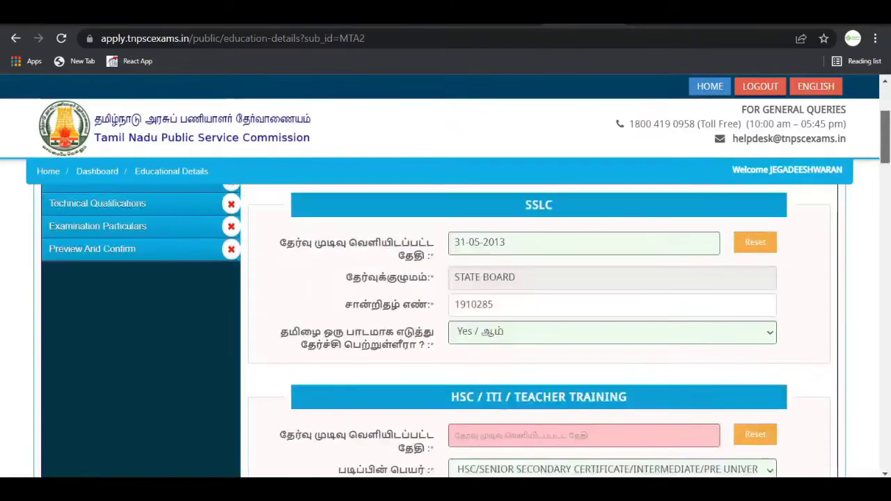
scroll(445, 313, up, 3)
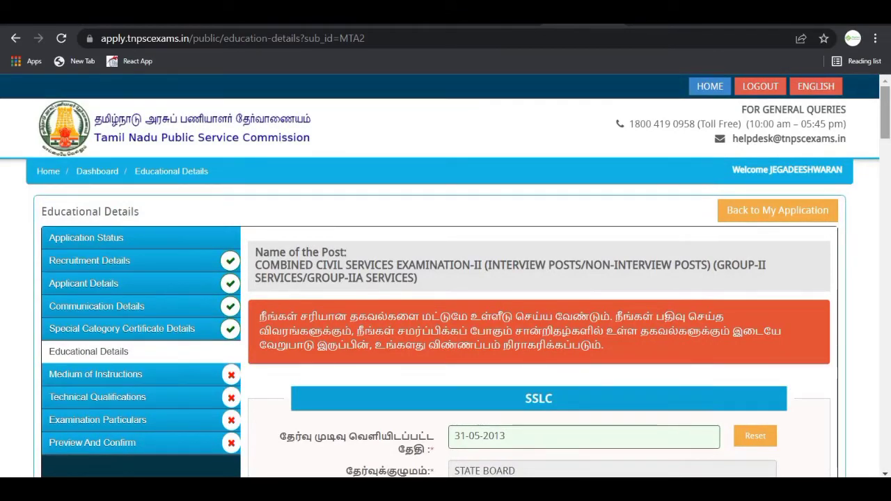
scroll(446, 313, down, 3)
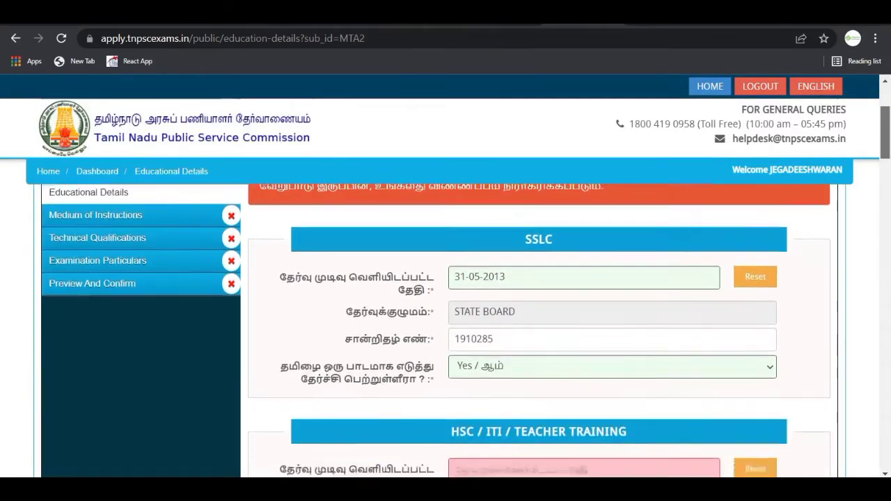
scroll(446, 313, down, 2)
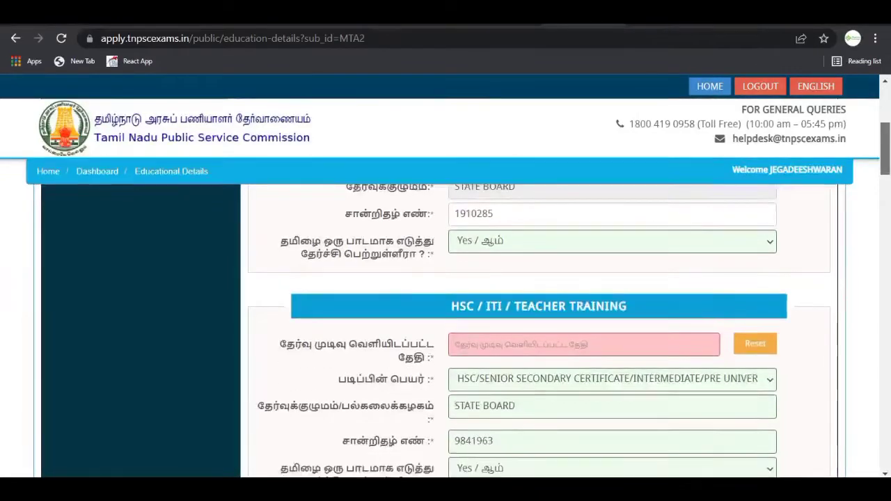
scroll(446, 313, down, 1)
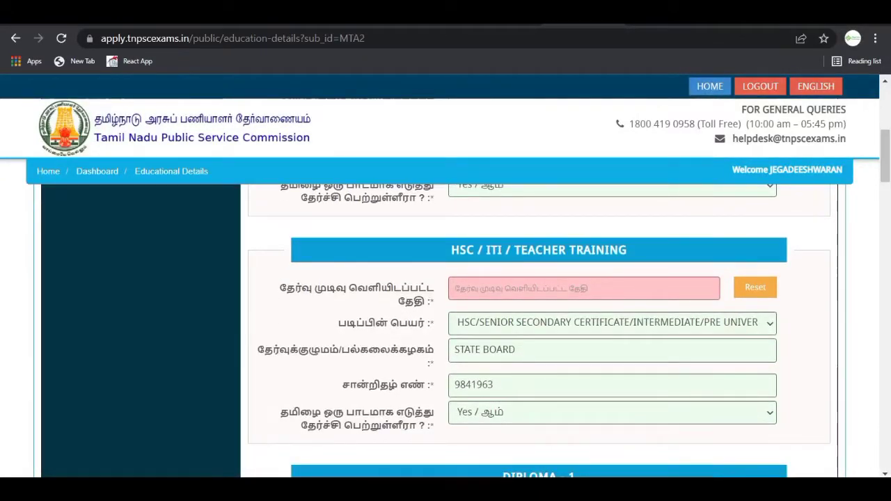
click(584, 288)
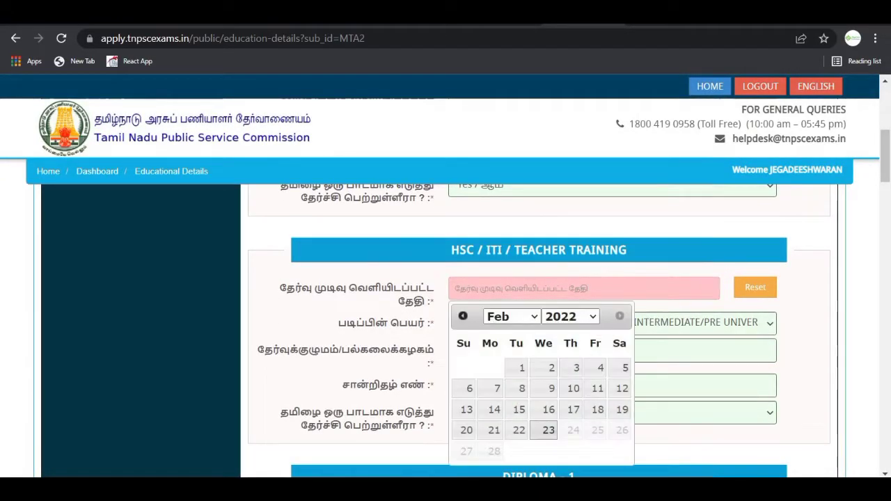
click(570, 317)
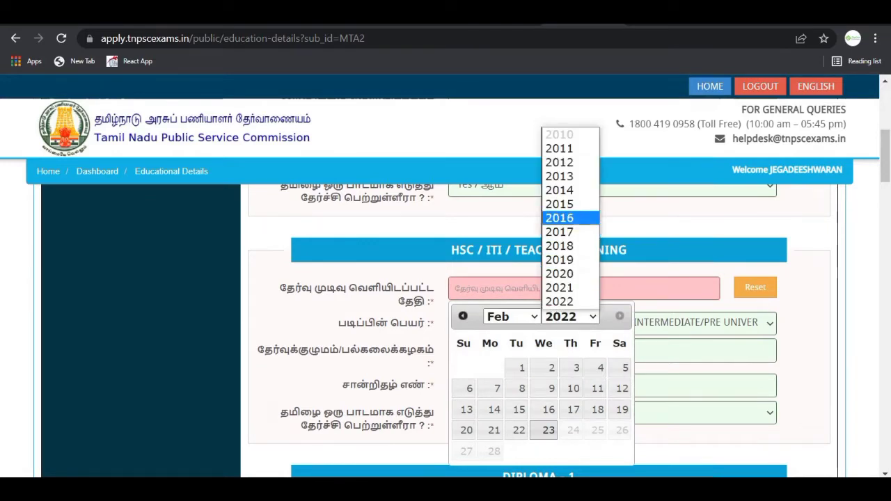
click(559, 204)
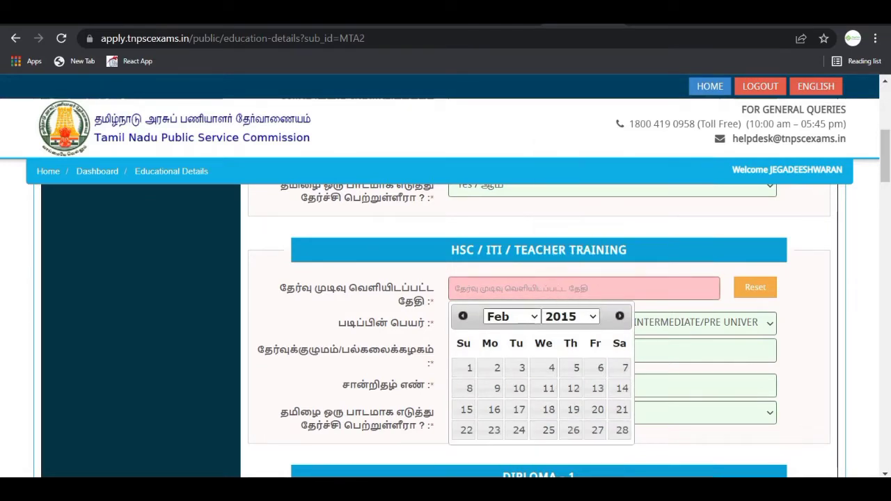
click(512, 317)
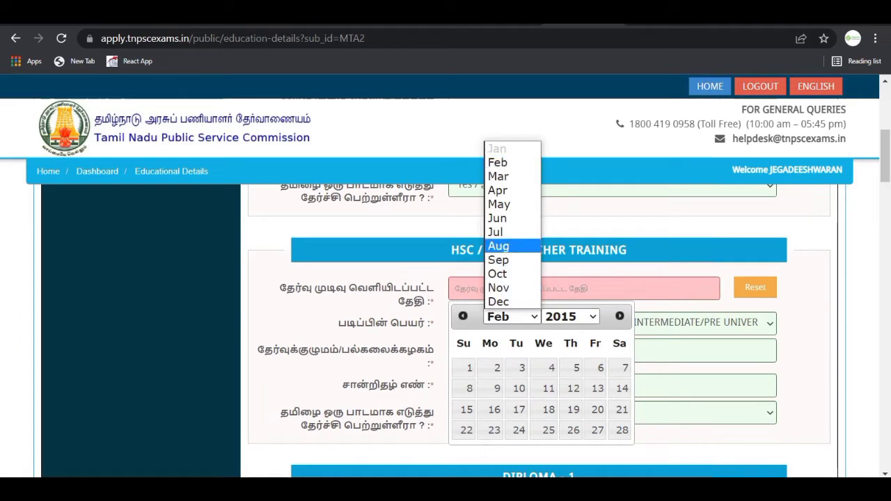
click(498, 205)
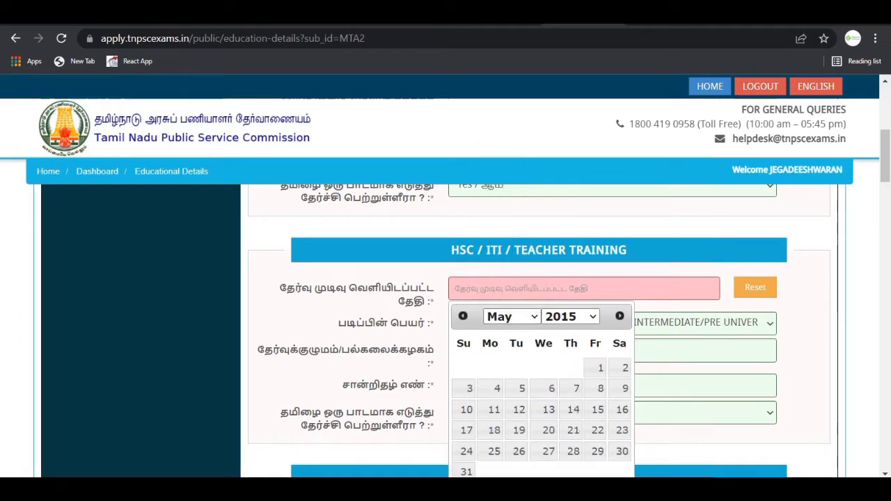
click(571, 388)
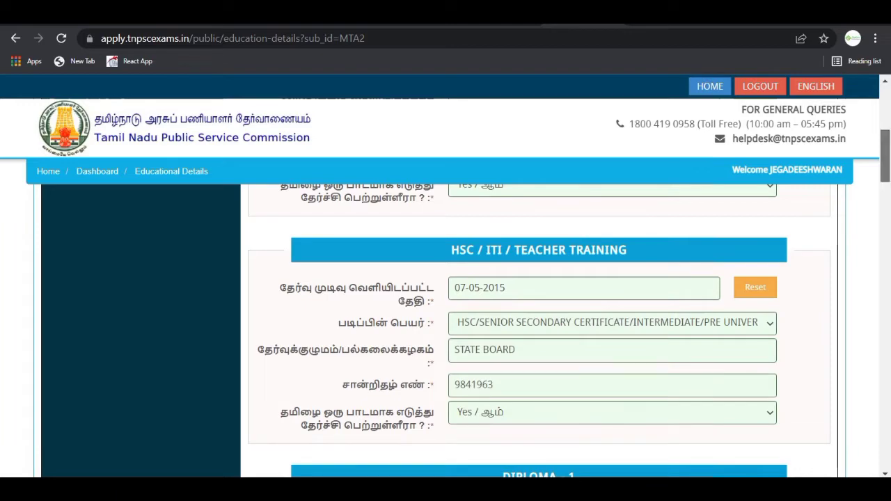
scroll(446, 321, down, 6)
scroll(540, 331, down, 7)
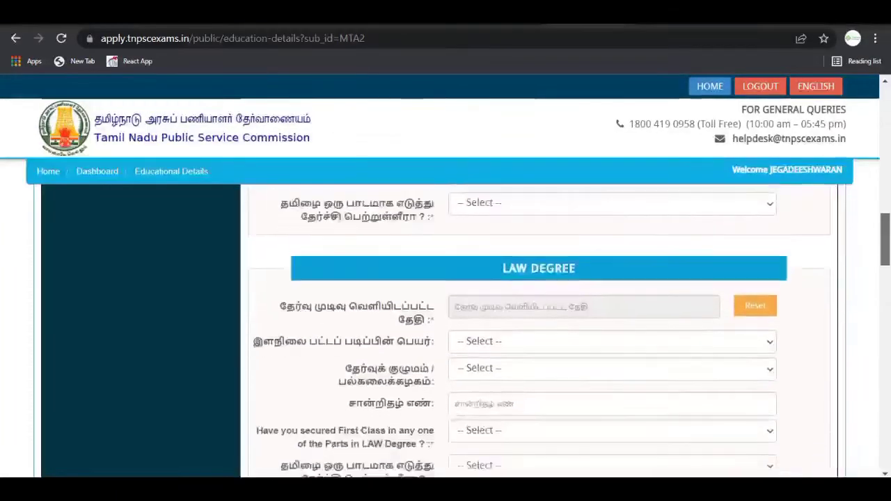
Choose 2020 as the year of the UG Degree-1 result publication date and open its month choices.
scroll(540, 331, down, 1)
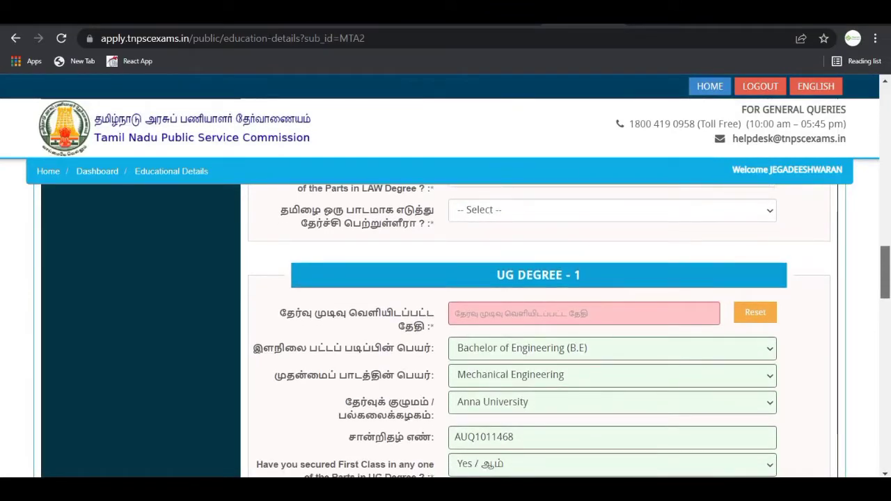
scroll(540, 332, down, 1)
scroll(540, 331, down, 1)
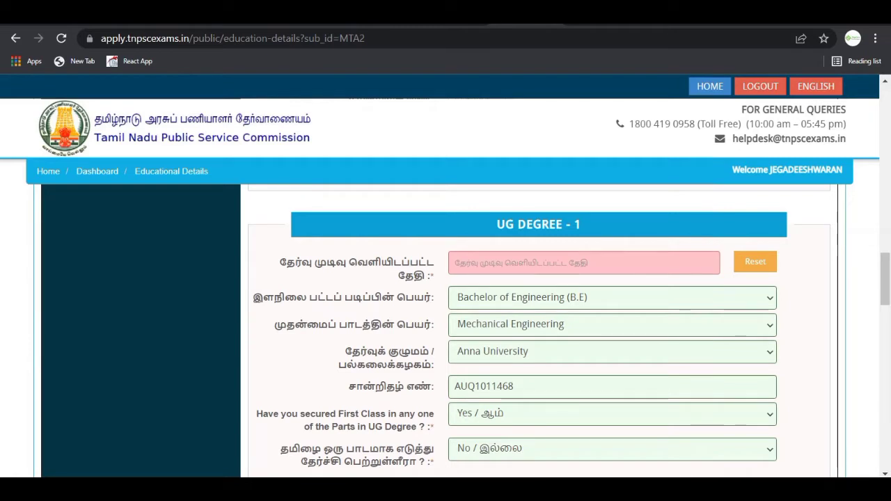
click(585, 263)
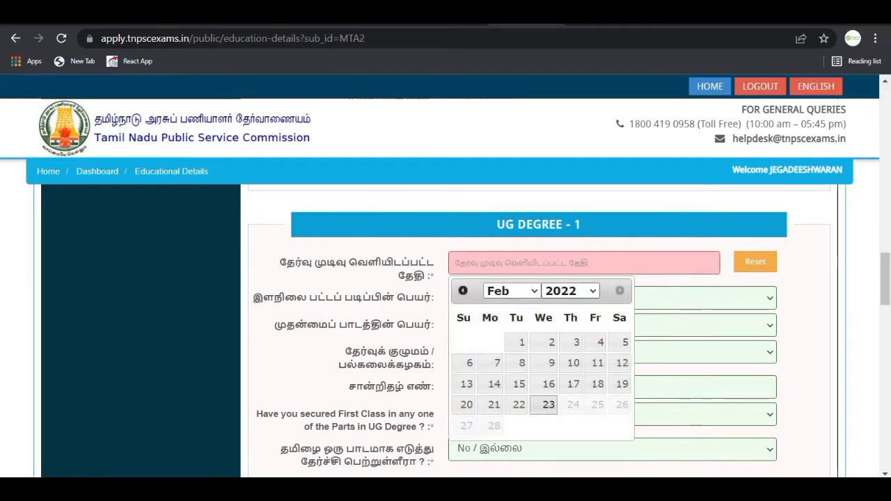
click(571, 291)
click(572, 291)
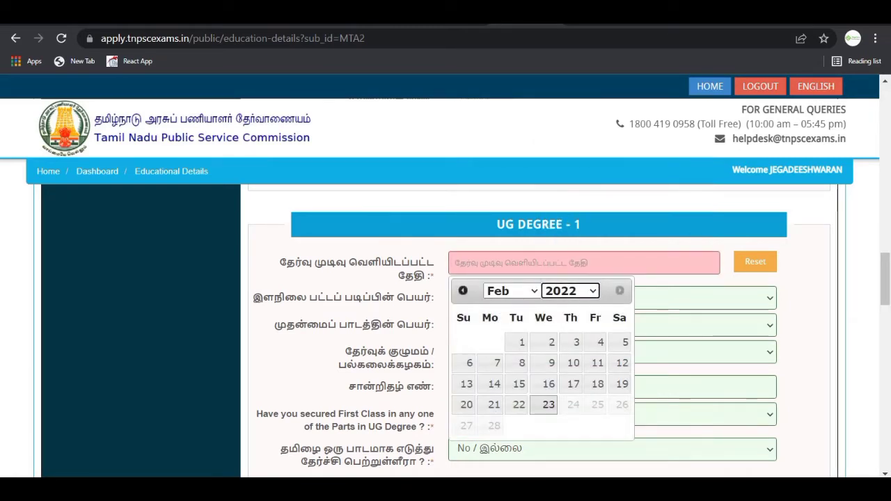
click(571, 291)
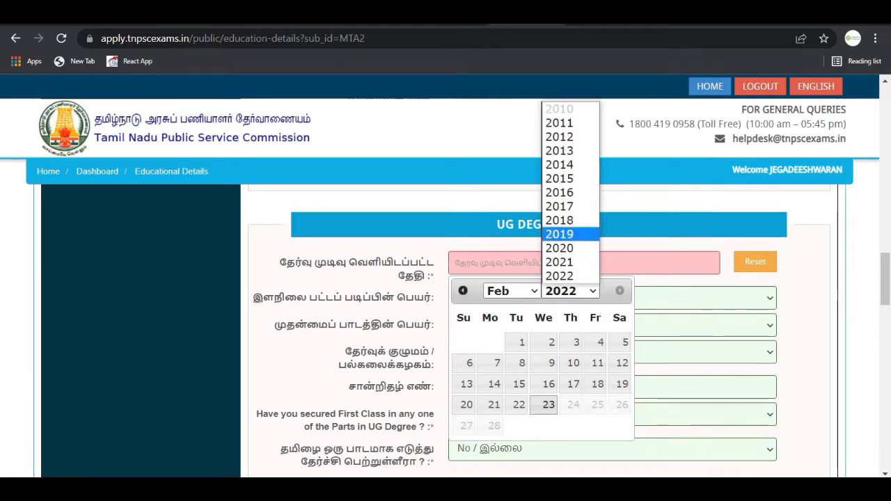
click(560, 248)
click(512, 292)
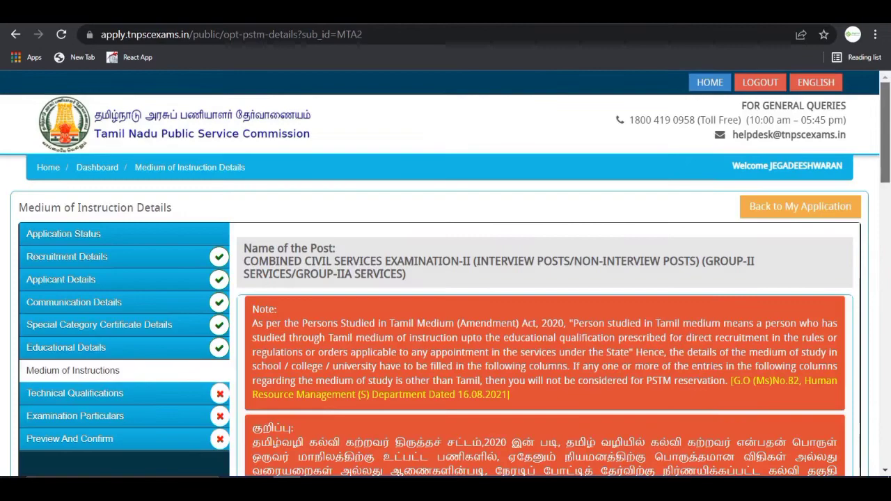
Review the PSTM notes and request certificate details for the SSLC, HSC and UG Degree-1 qualifications studied in Tamil medium.
scroll(445, 314, down, 2)
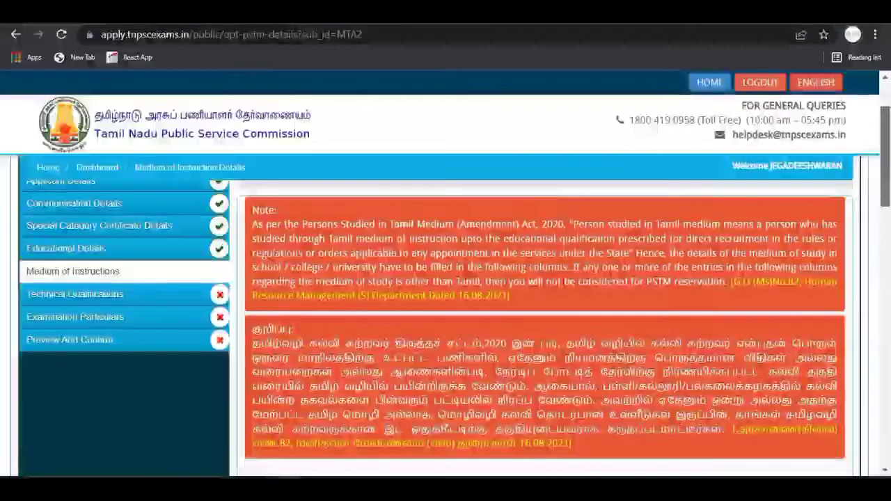
scroll(446, 313, down, 1)
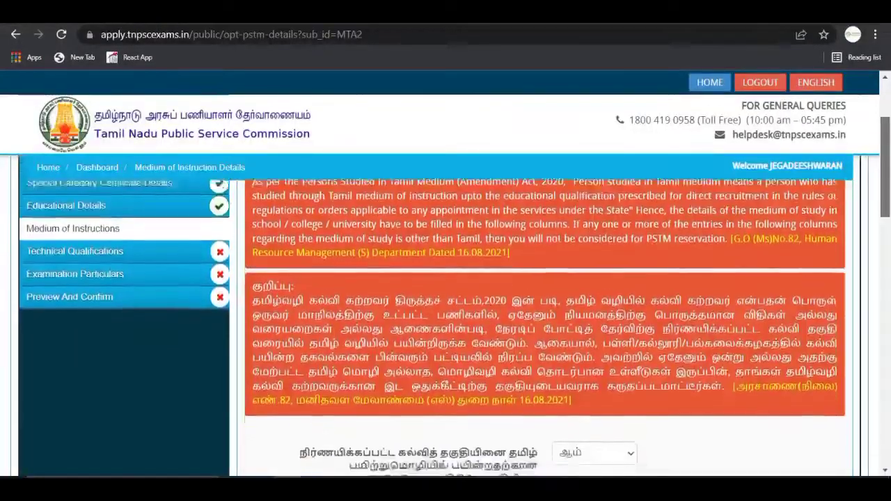
scroll(446, 313, down, 1)
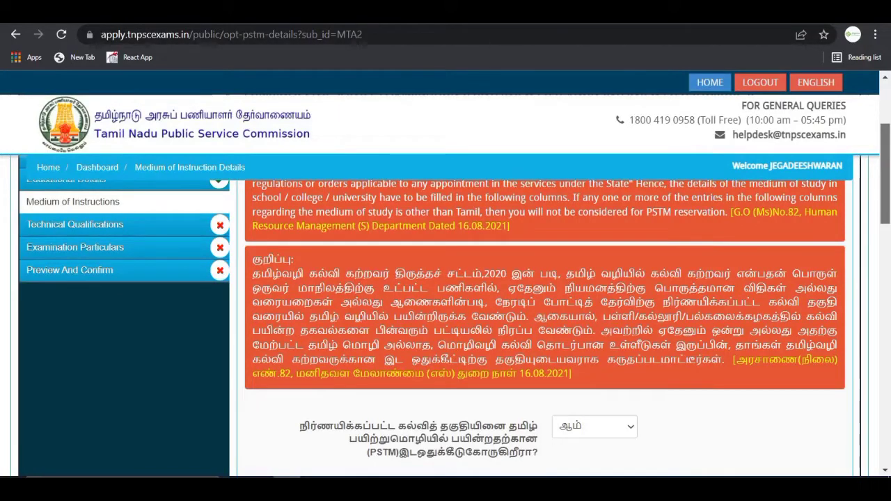
scroll(446, 313, down, 1)
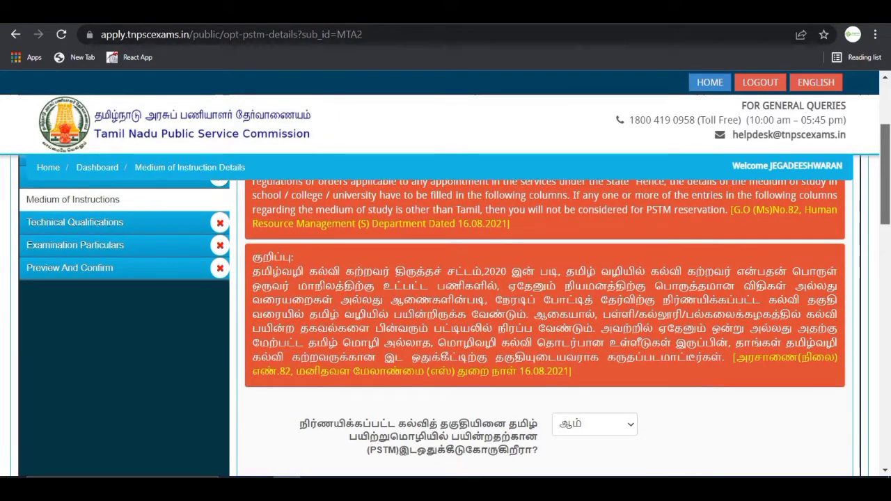
scroll(445, 313, down, 1)
scroll(446, 314, down, 2)
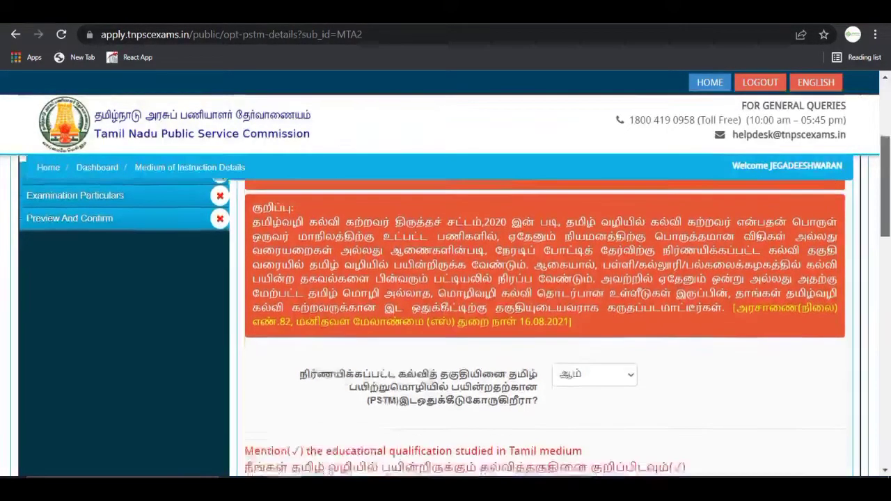
scroll(446, 313, down, 1)
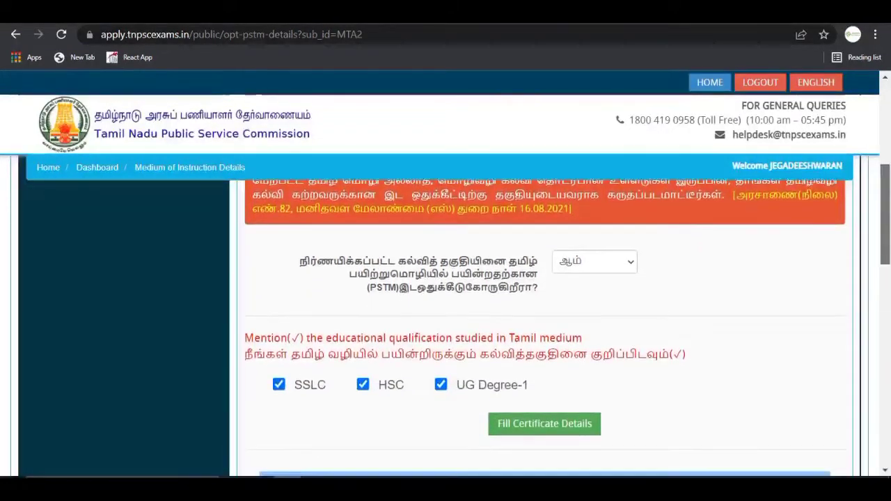
scroll(446, 313, down, 2)
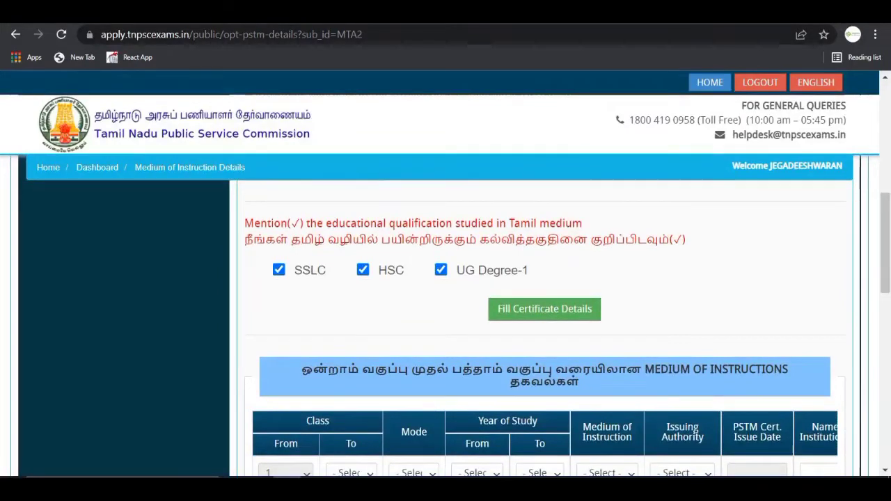
click(544, 308)
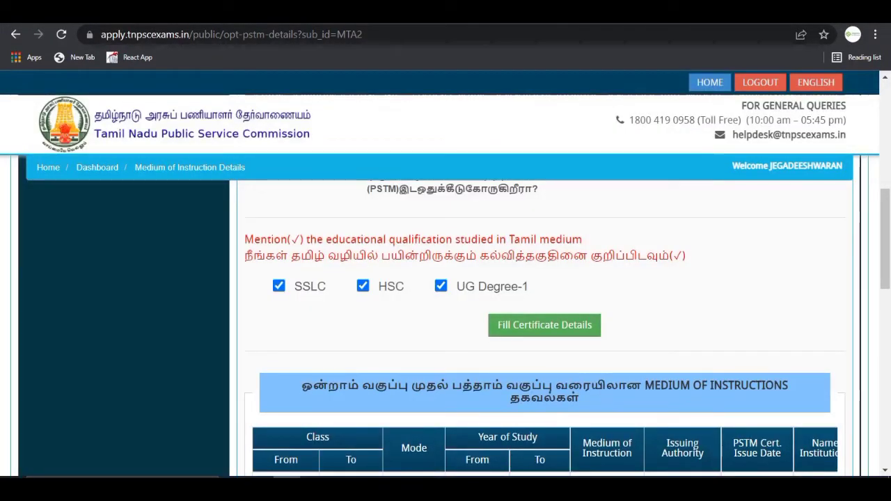
Set the ending class to 10 in the first-to-tenth standard medium of instruction details.
scroll(544, 327, down, 2)
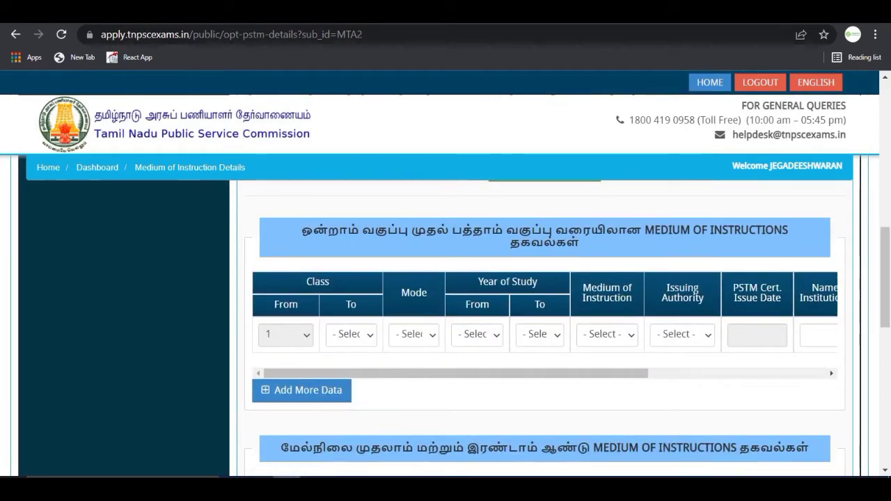
click(352, 335)
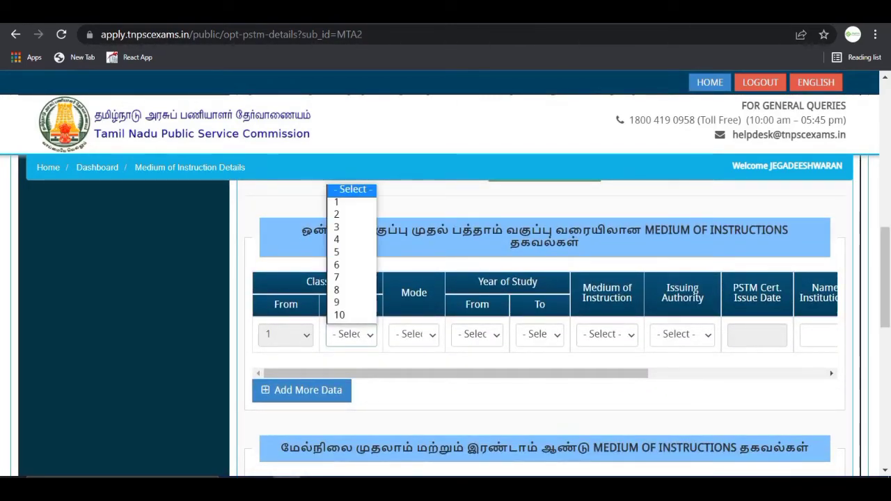
scroll(352, 265, up, 3)
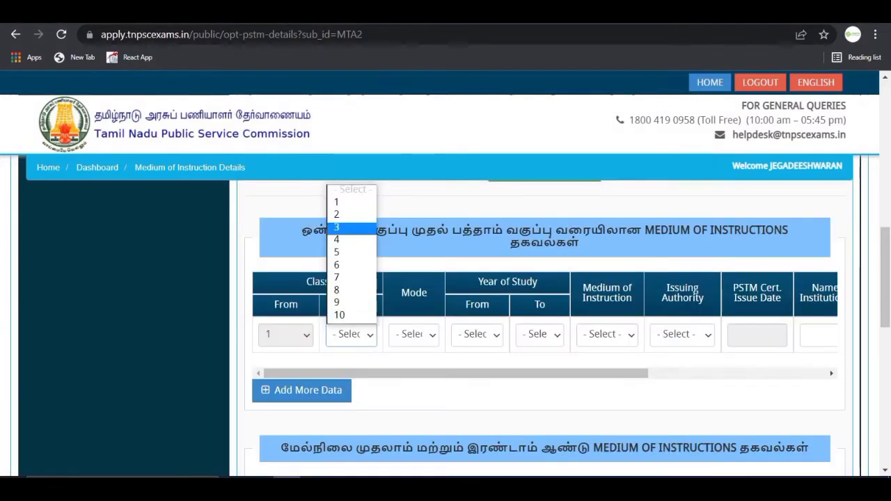
click(351, 335)
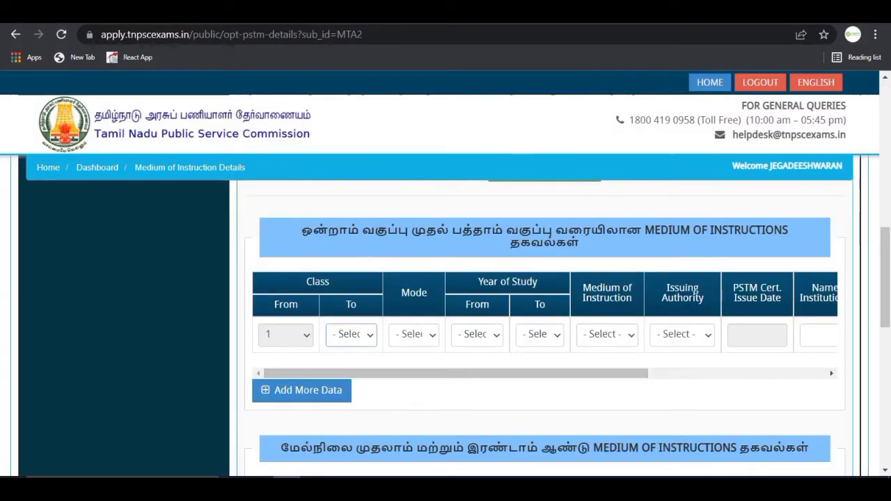
click(351, 335)
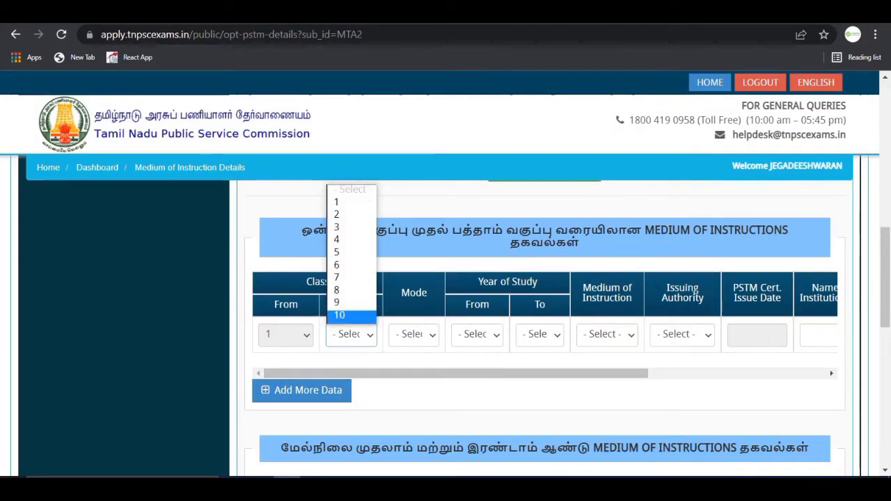
key(Return)
key(Tab)
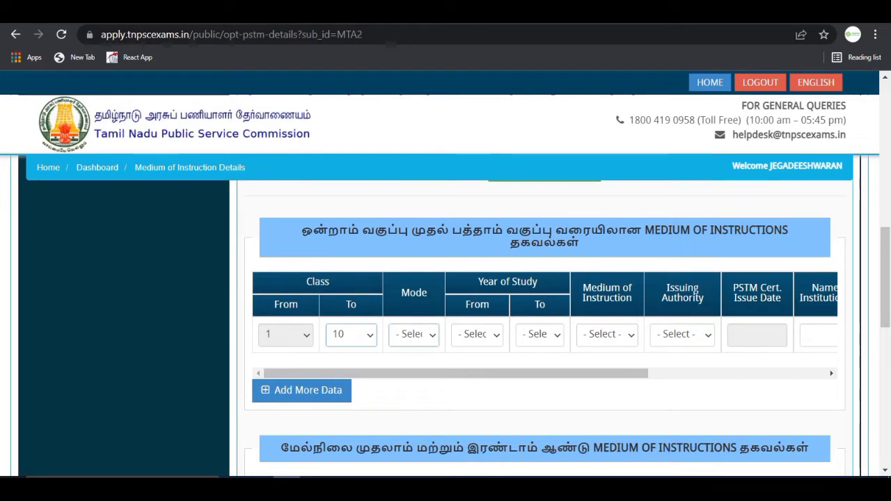
Set the mode to Regular and the years of study from 2001 to 2013 for classes 1 to 10.
click(414, 335)
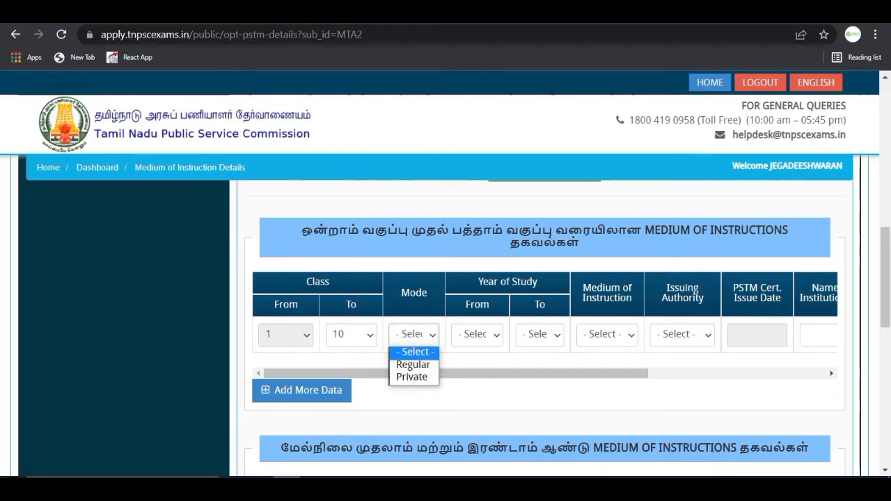
key(Down)
click(413, 365)
click(477, 335)
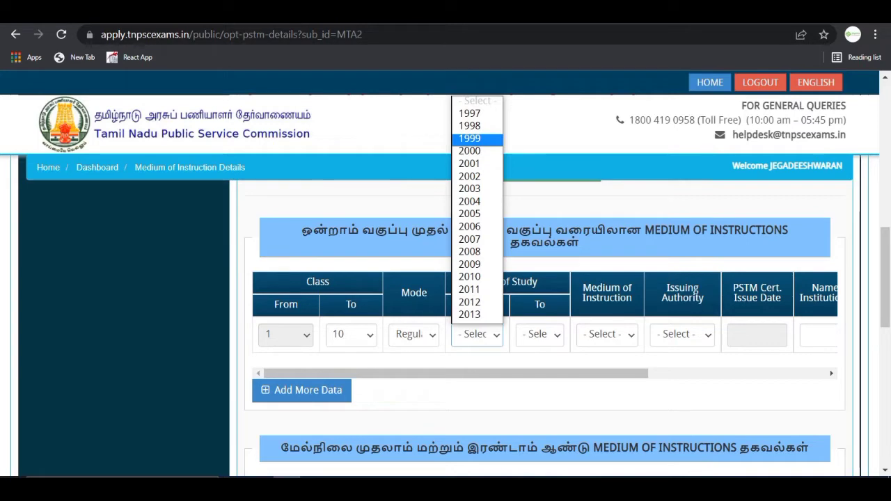
click(470, 163)
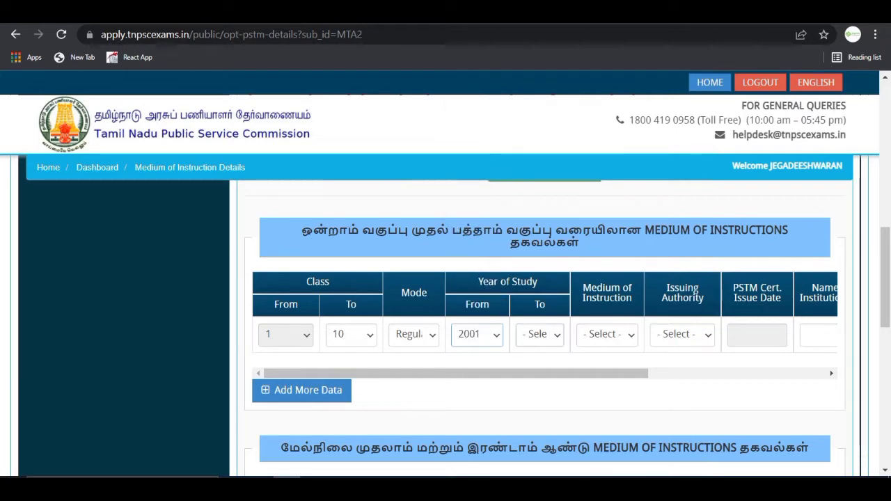
click(540, 334)
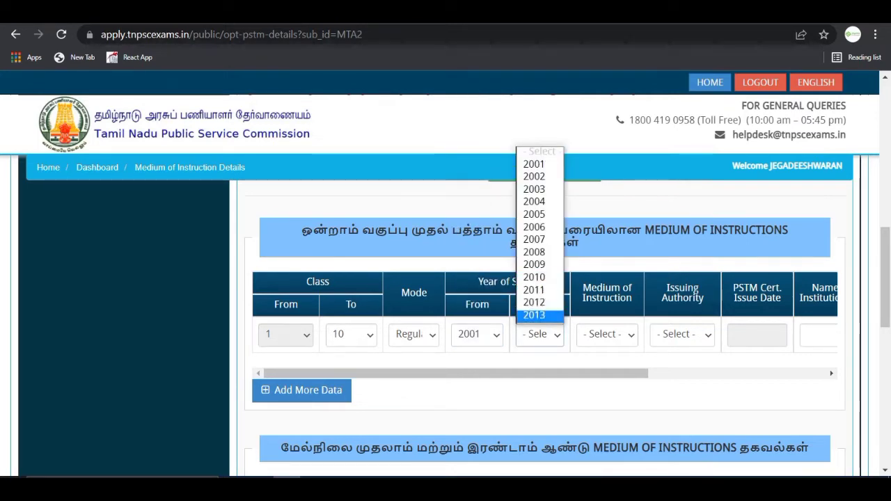
click(534, 315)
Select Tamil as the medium of instruction and Head Master as the issuing authority for classes 1 to 10, ending in the institution name field.
click(607, 335)
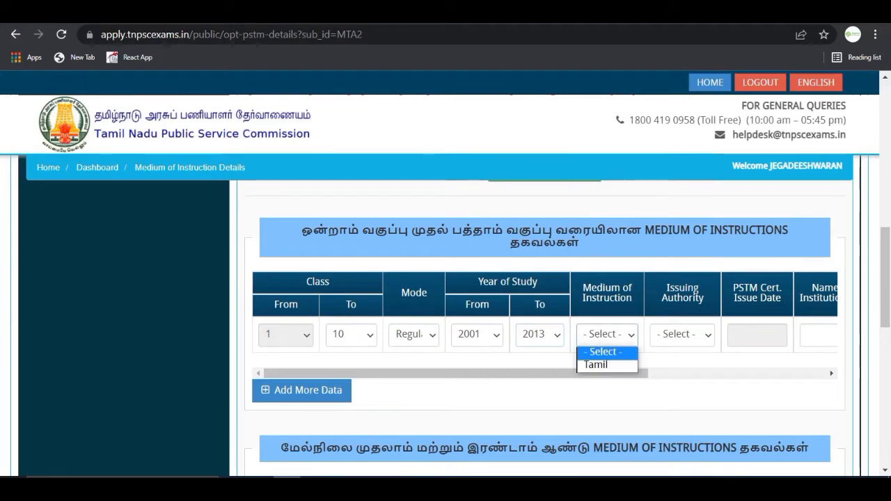
click(597, 365)
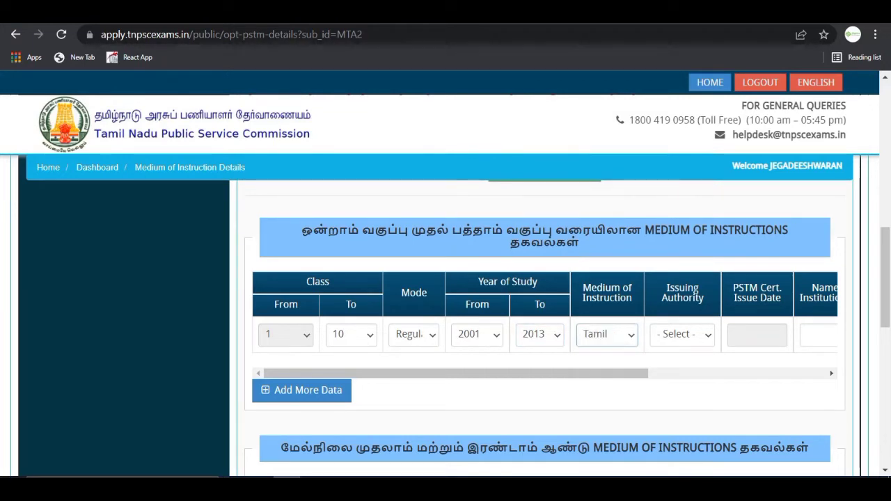
click(683, 335)
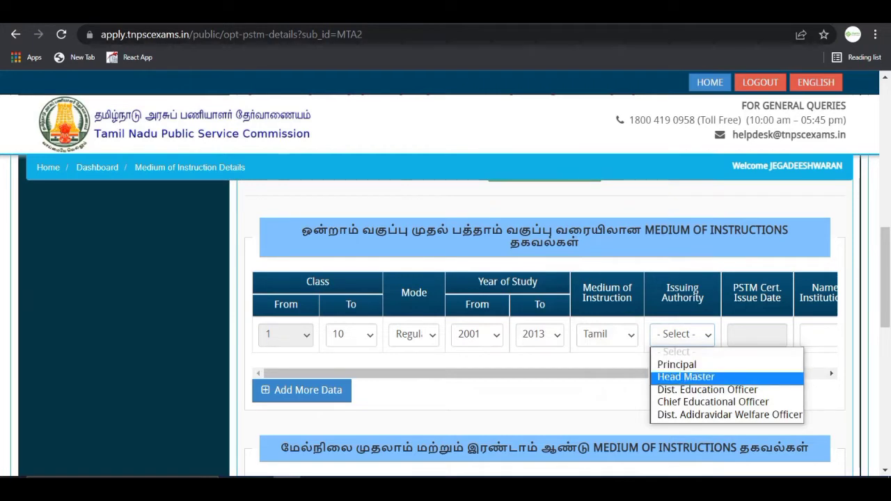
click(686, 378)
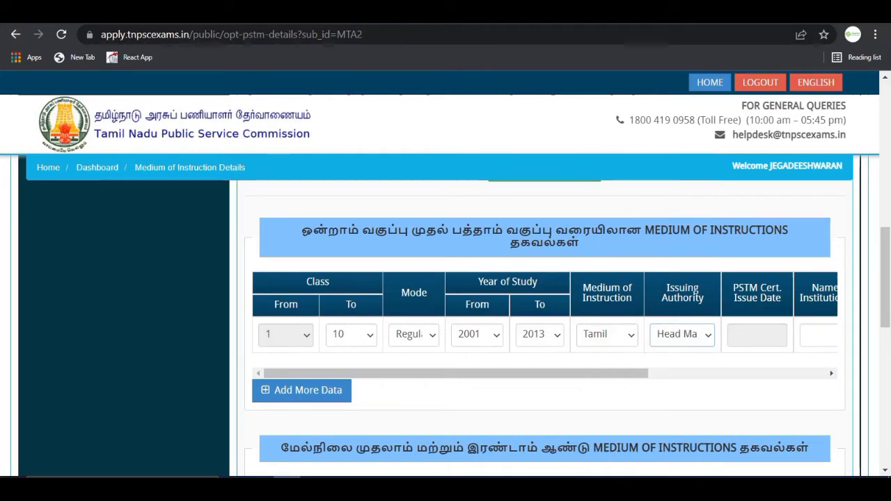
key(Tab)
key(Tab)
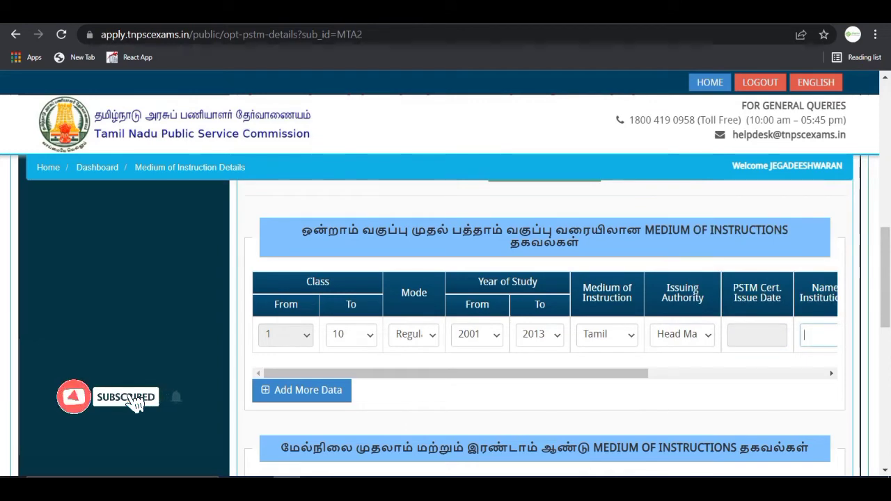
In the higher secondary medium of instruction details, set the ending class to 12 and the mode to Regular.
scroll(544, 314, down, 2)
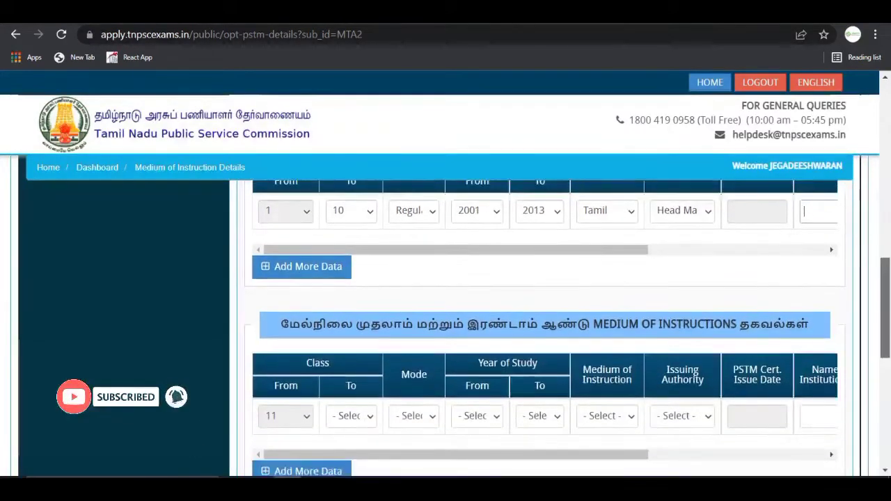
scroll(543, 313, down, 2)
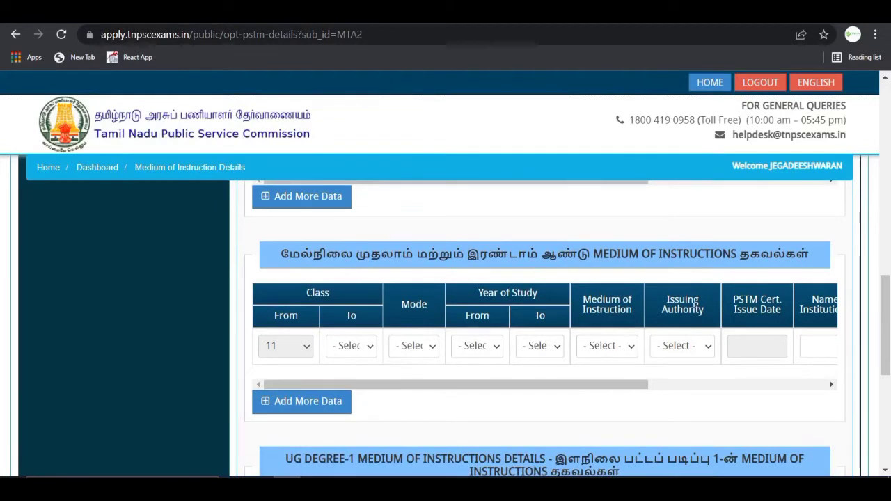
click(351, 346)
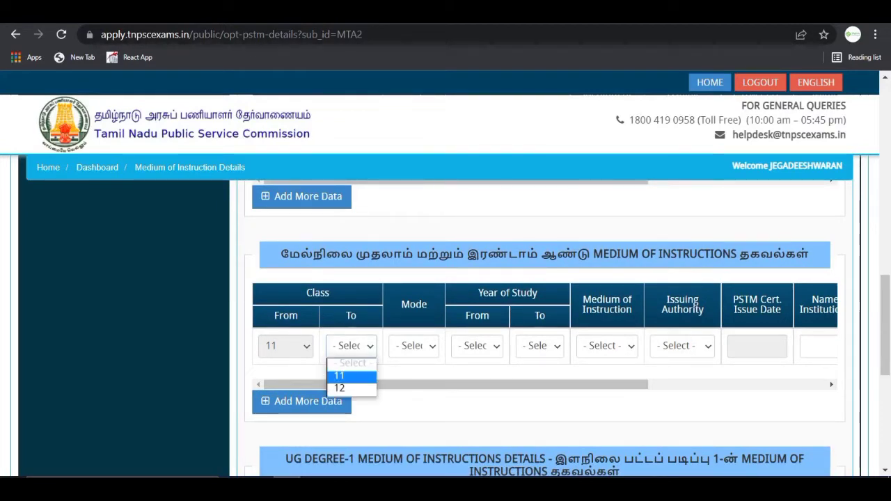
click(352, 389)
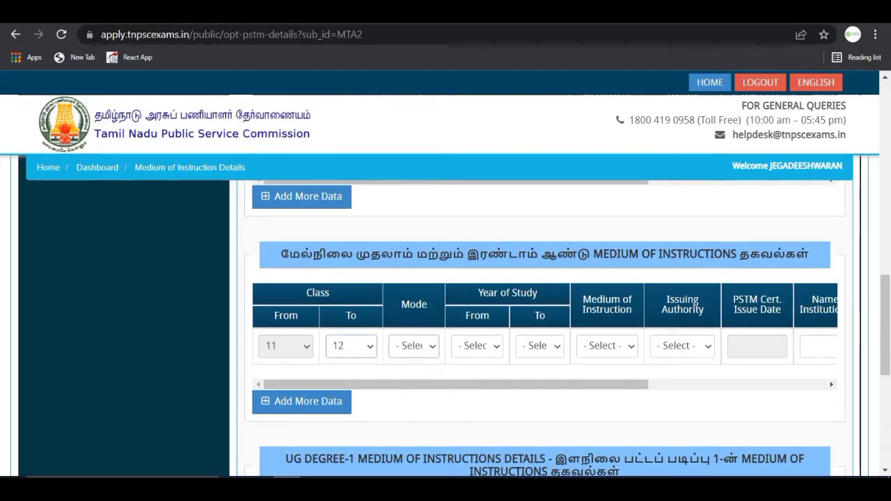
click(414, 346)
click(412, 374)
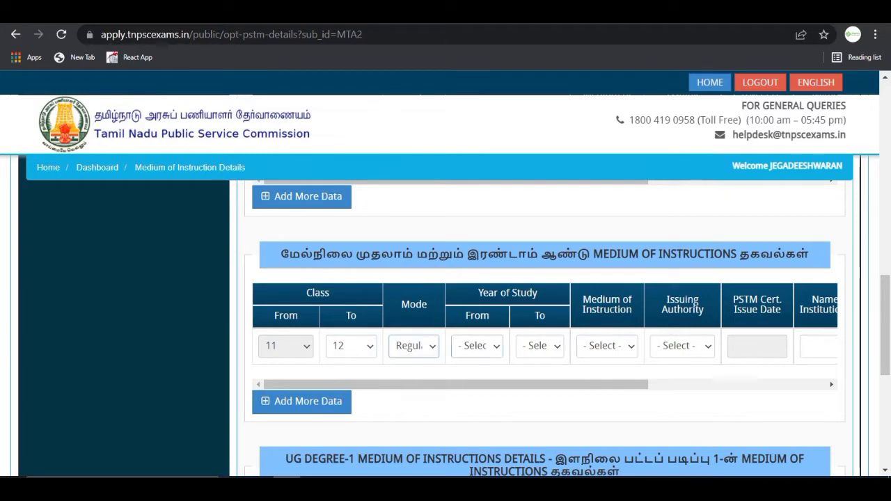
Set both the starting and ending year of study to 2015 for classes 11 and 12.
click(477, 347)
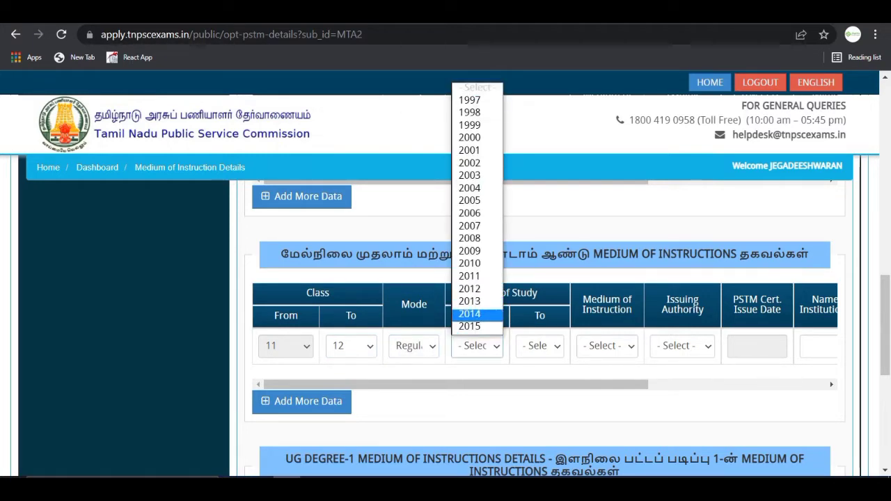
click(469, 326)
click(540, 346)
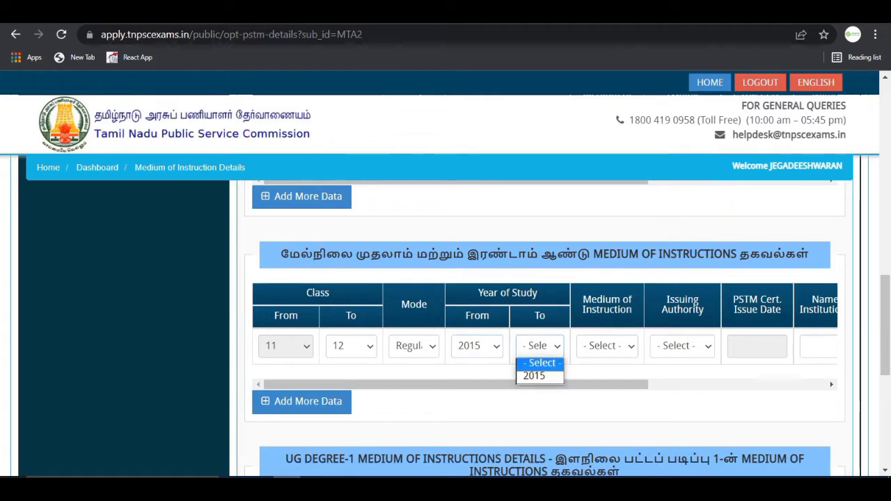
click(537, 374)
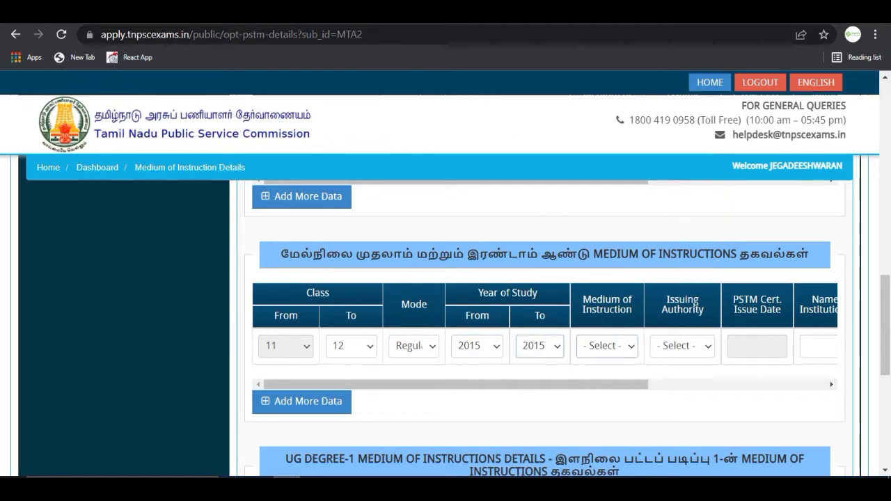
click(607, 346)
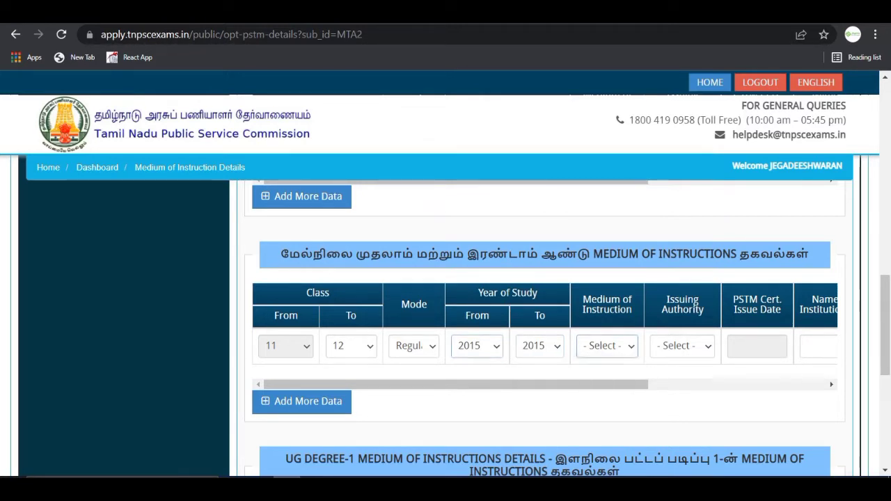
Set the years of study for classes 11 and 12 from 2013 to 2015.
click(477, 346)
key(Up)
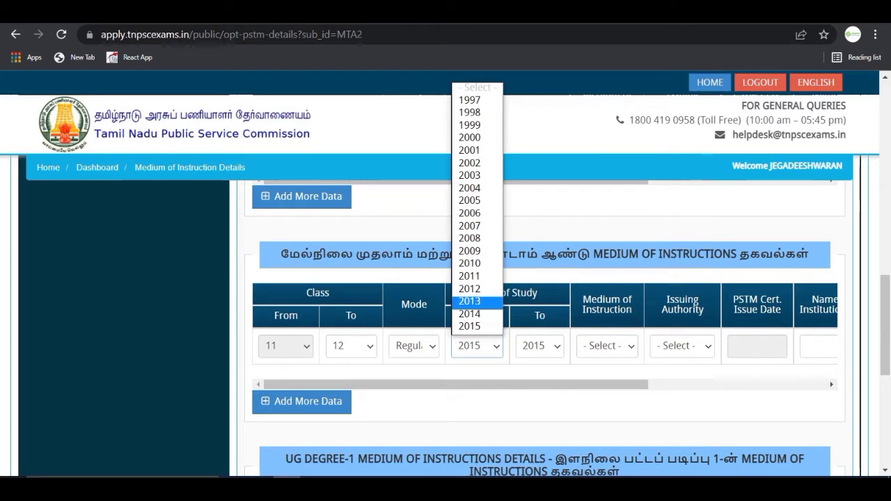
key(Return)
click(539, 346)
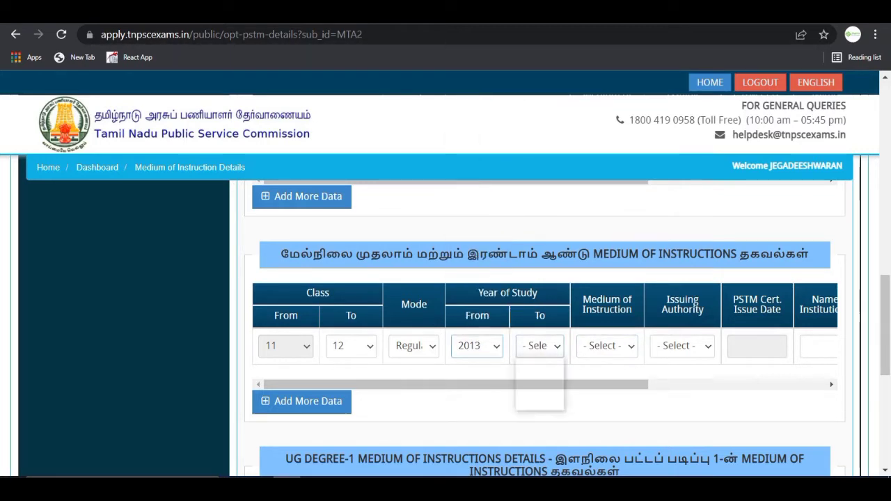
click(535, 402)
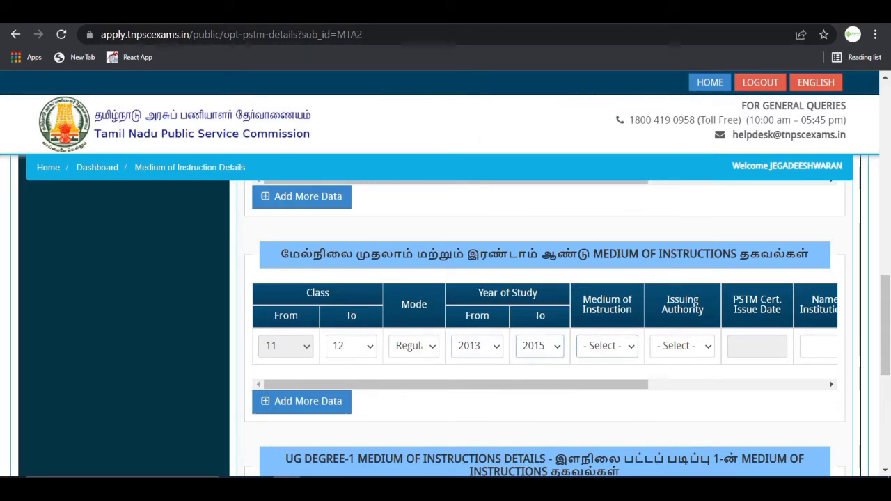
Select Tamil as the medium of instruction and Head Master as the issuing authority for classes 11 and 12.
click(608, 346)
click(607, 346)
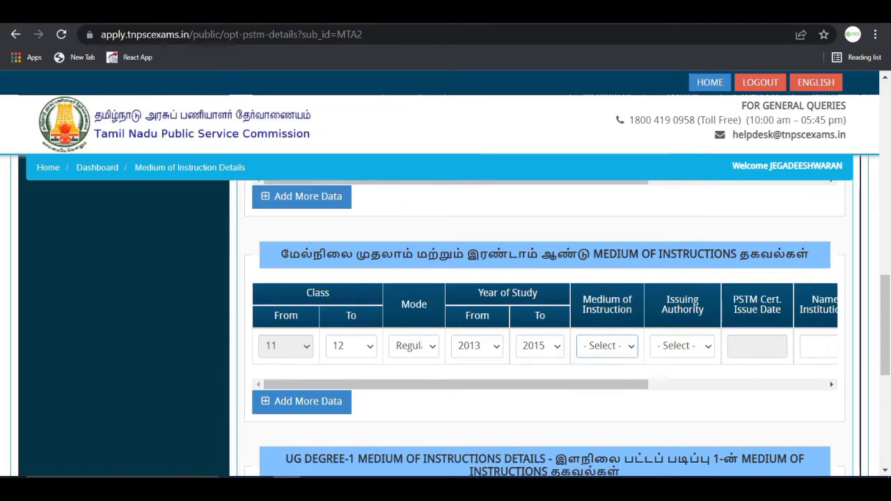
click(607, 346)
key(Down)
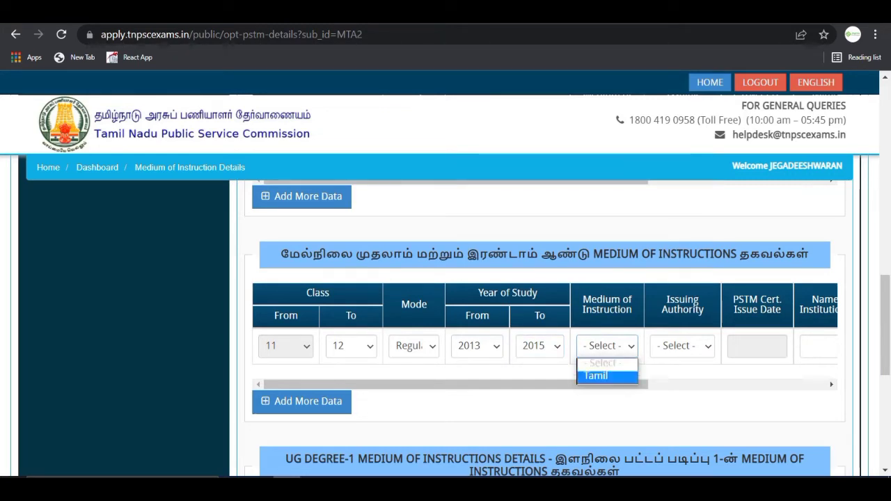
key(Return)
key(Tab)
click(682, 346)
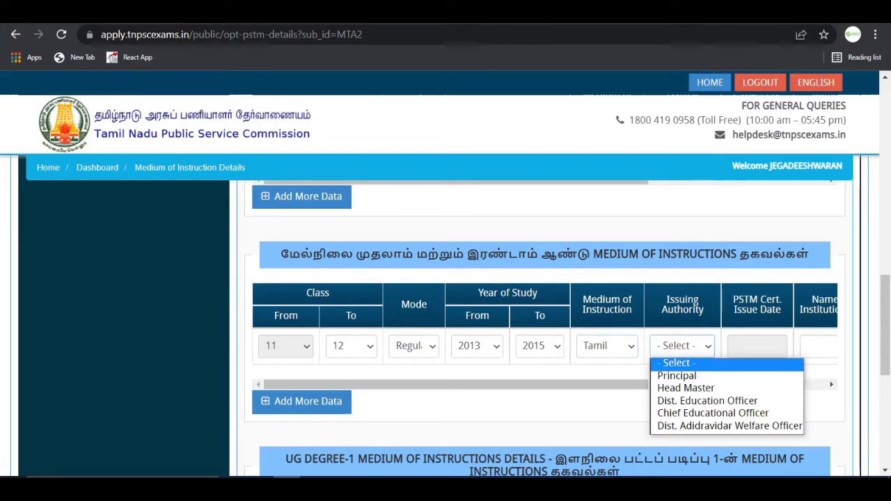
click(687, 389)
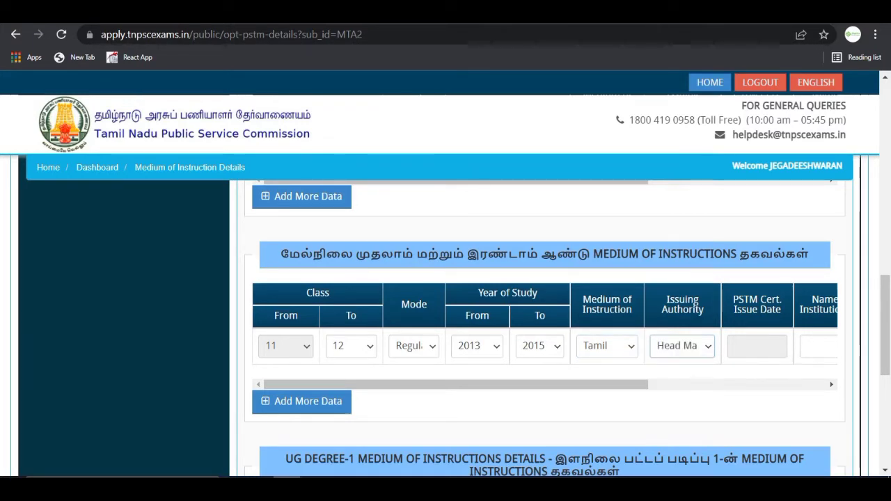
Set the class 11 and 12 institution type to Aided and its district to Coimbatore, ending in the institution name field.
drag(529, 384, 707, 384)
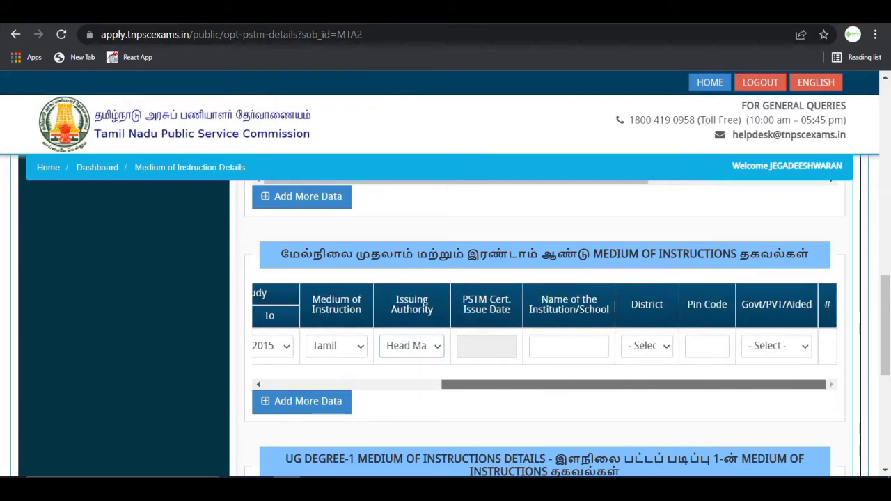
click(778, 347)
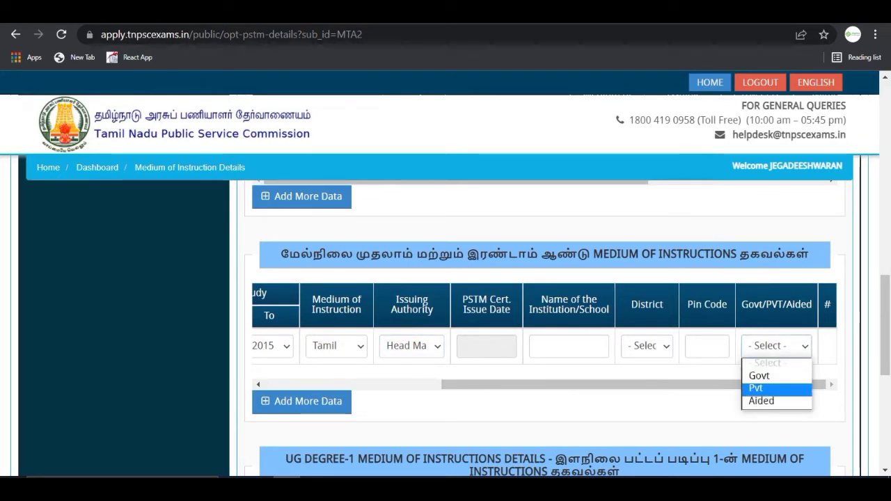
click(776, 389)
click(776, 346)
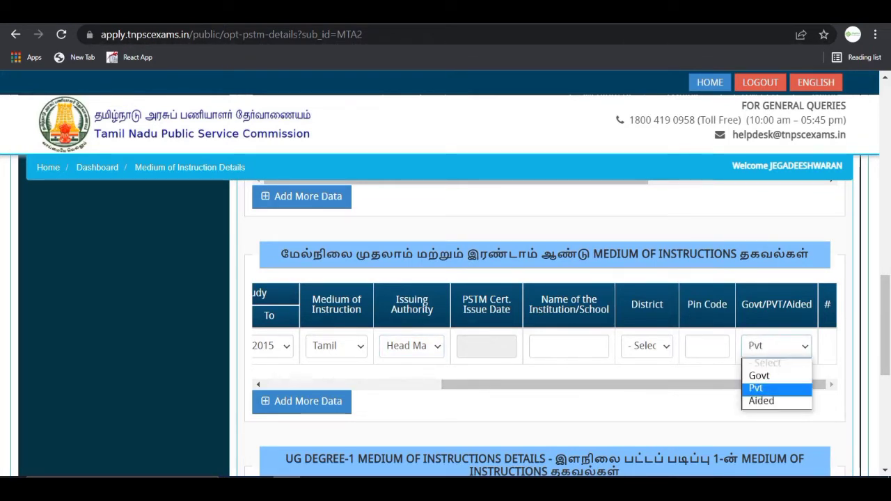
click(762, 401)
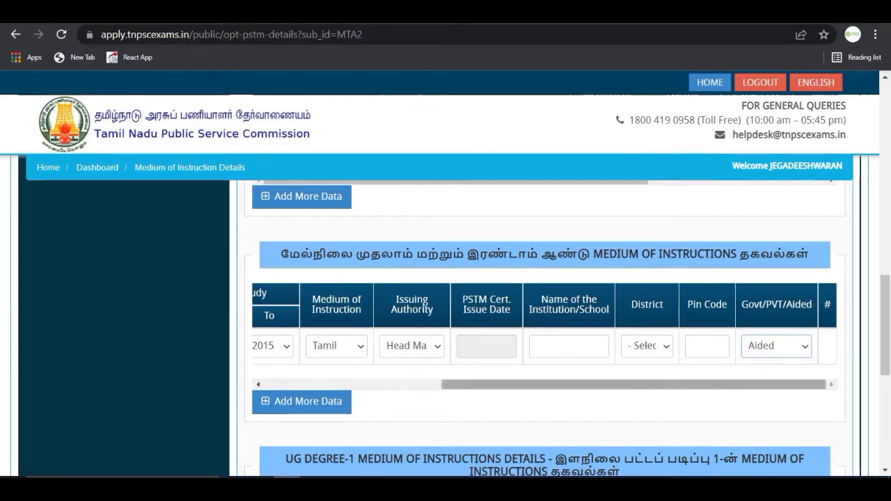
click(647, 346)
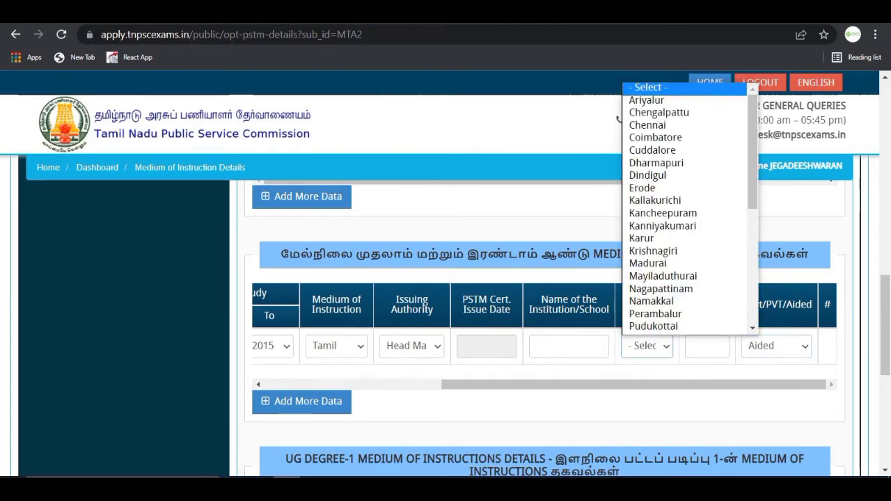
text(co)
key(Return)
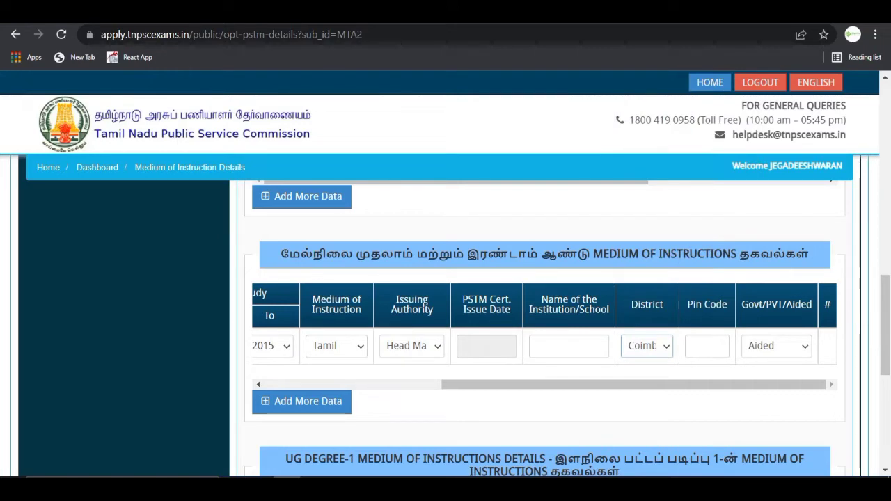
click(569, 346)
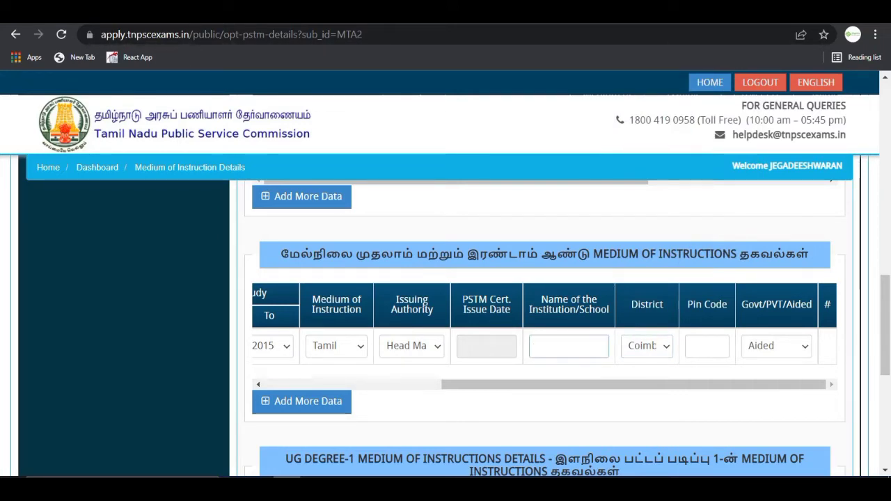
In the UG Degree-1 medium of instruction details, set the degree period from 1st year to 3rd year.
scroll(543, 320, down, 4)
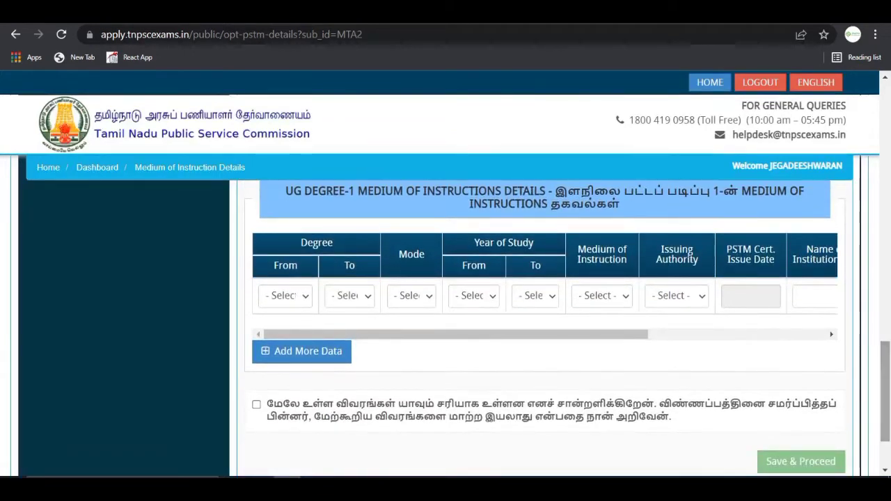
click(286, 296)
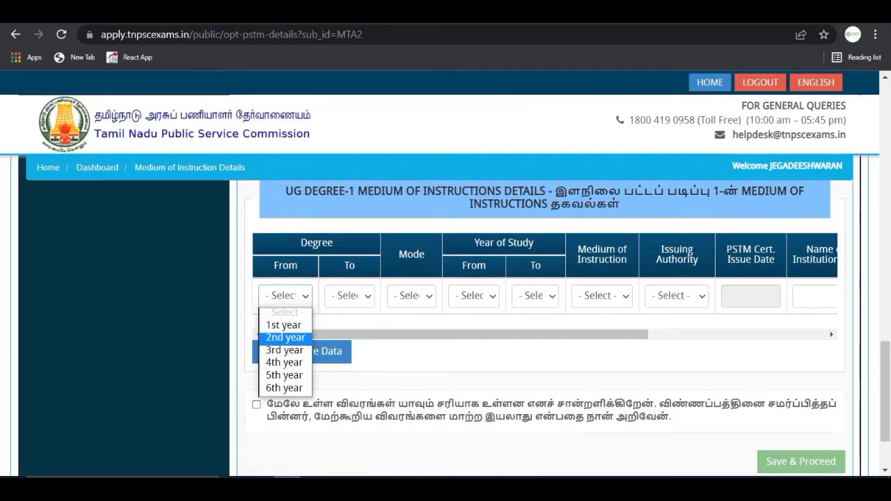
click(284, 325)
click(350, 296)
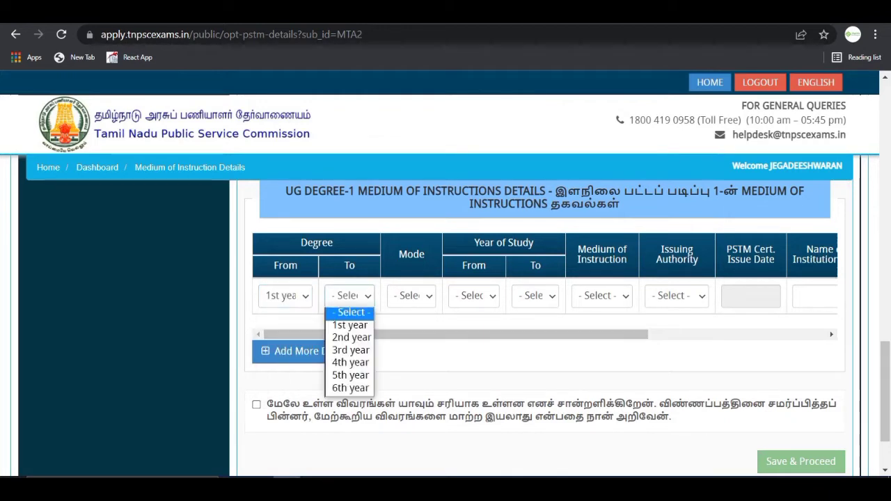
key(Down)
key(Down)
key(Down)
key(Return)
key(Tab)
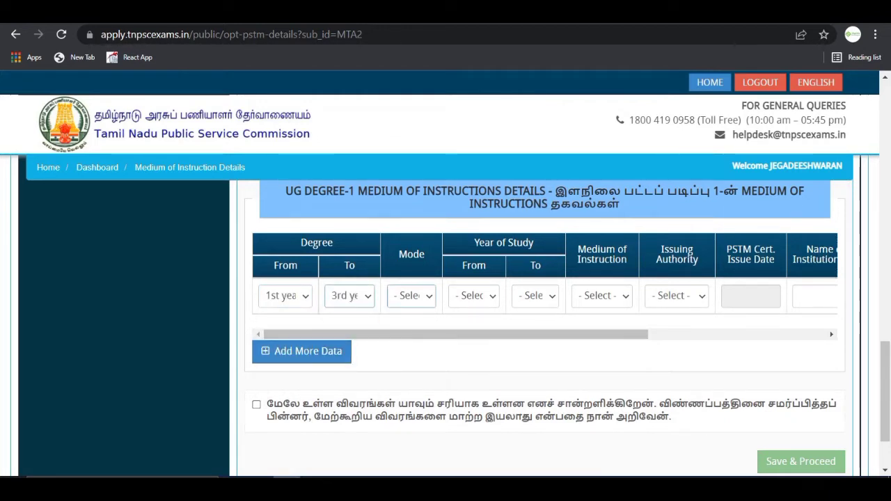
Set the UG Degree-1 mode of study to Regular.
key(space)
key(Down)
key(Return)
key(Tab)
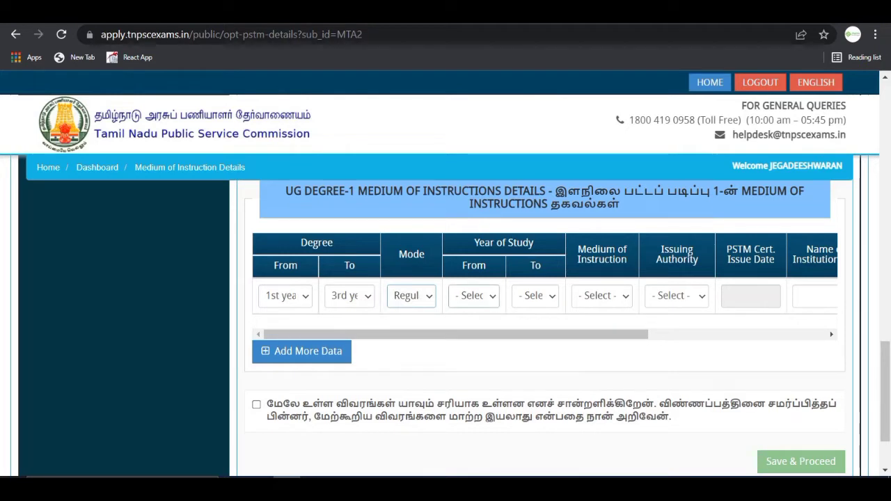
Set the years of study for UG Degree-1 from 2016 to 2018.
key(space)
text(2014)
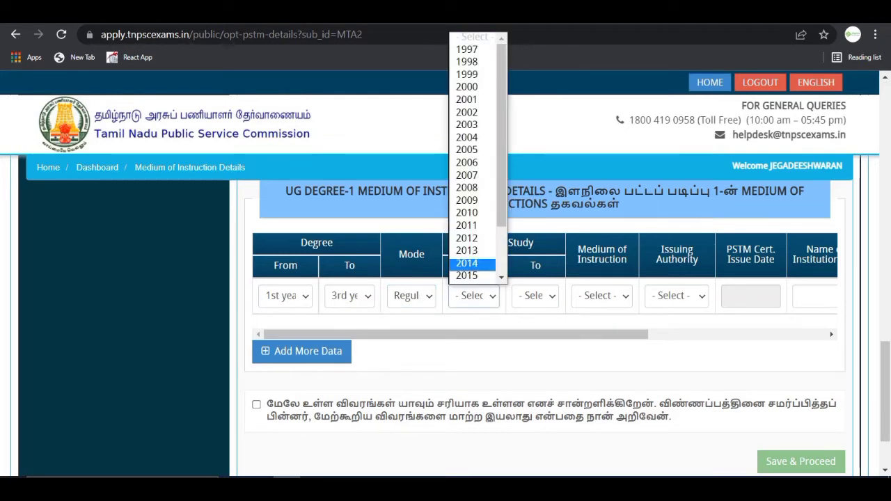
scroll(478, 157, down, 2)
scroll(478, 156, up, 1)
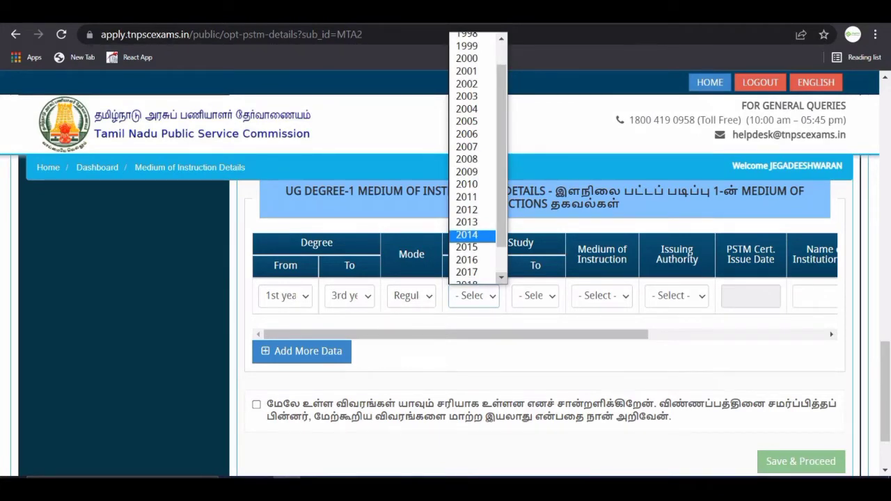
scroll(475, 244, down, 1)
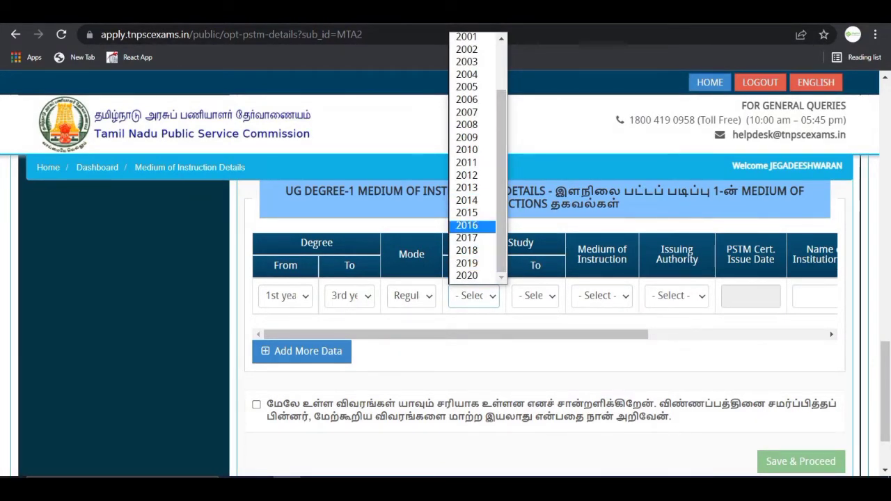
click(467, 225)
click(535, 296)
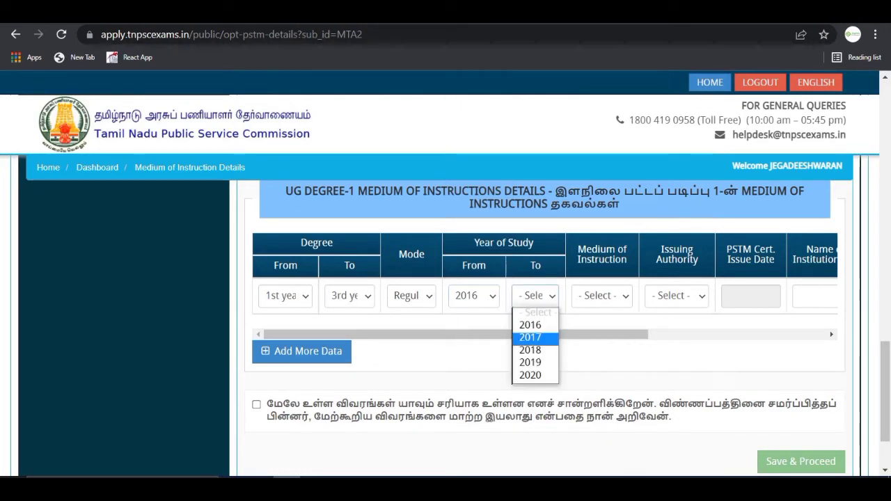
click(530, 337)
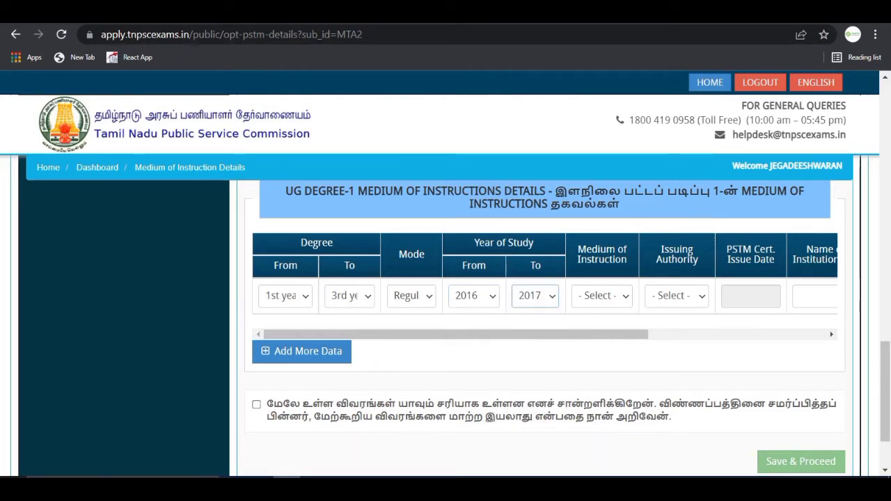
click(535, 295)
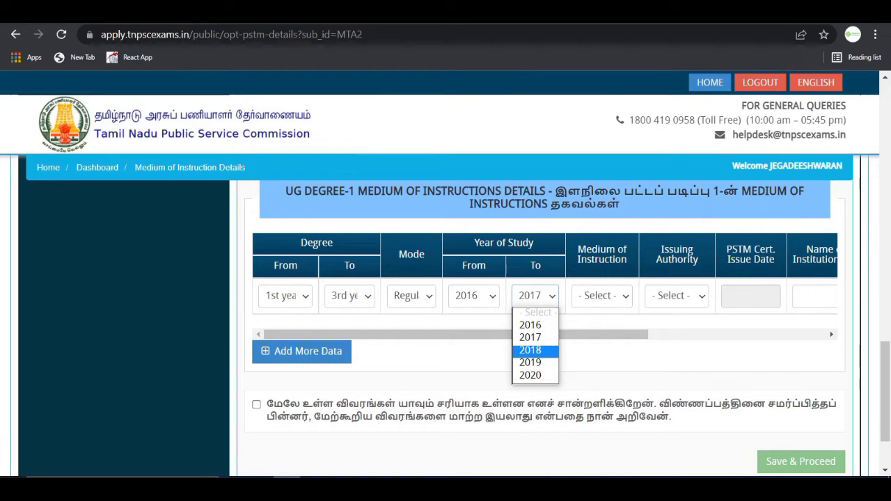
click(530, 350)
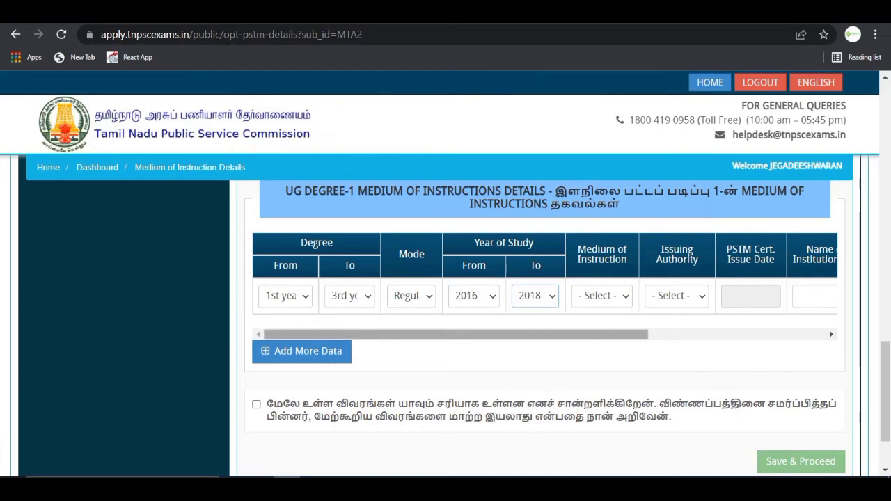
Change the answer on claiming Tamil-medium (PSTM) reservation to இல்லை and confirm giving up the claim.
drag(532, 335, 711, 335)
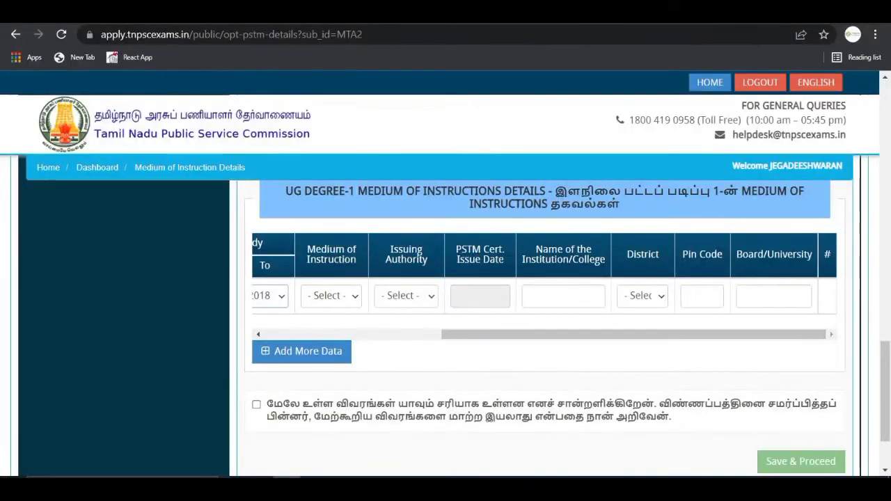
scroll(544, 314, down, 2)
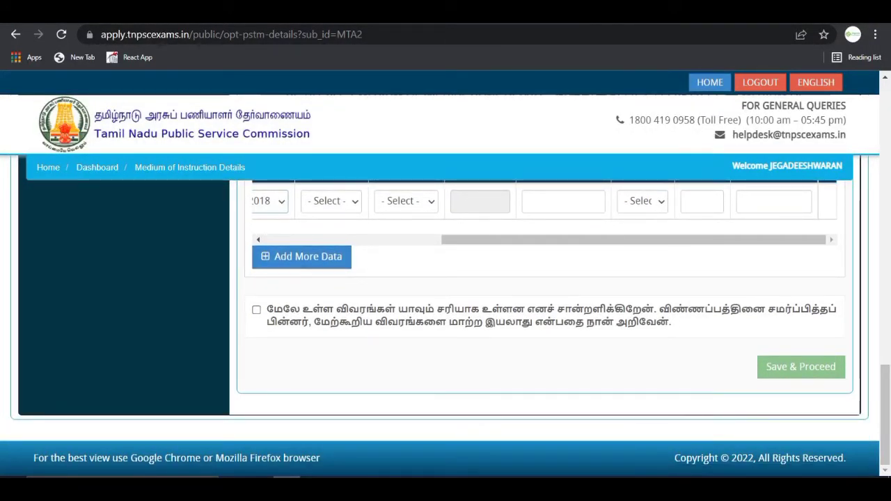
scroll(543, 313, up, 10)
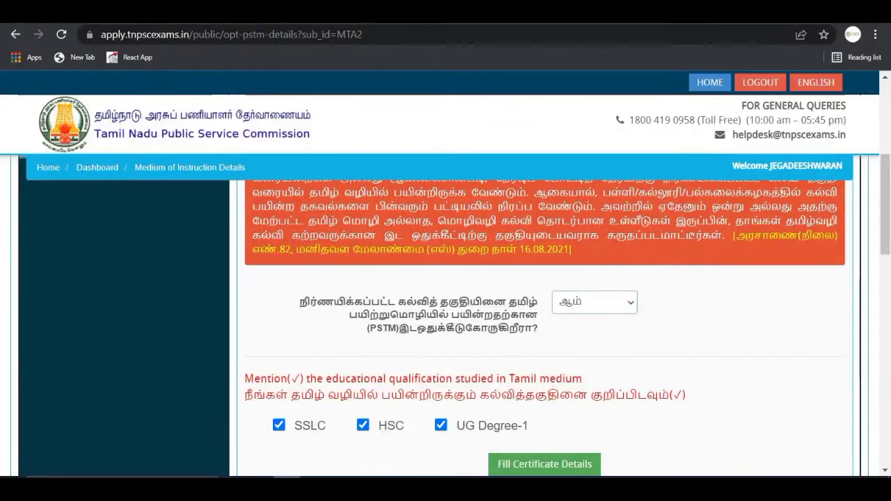
click(595, 301)
click(581, 348)
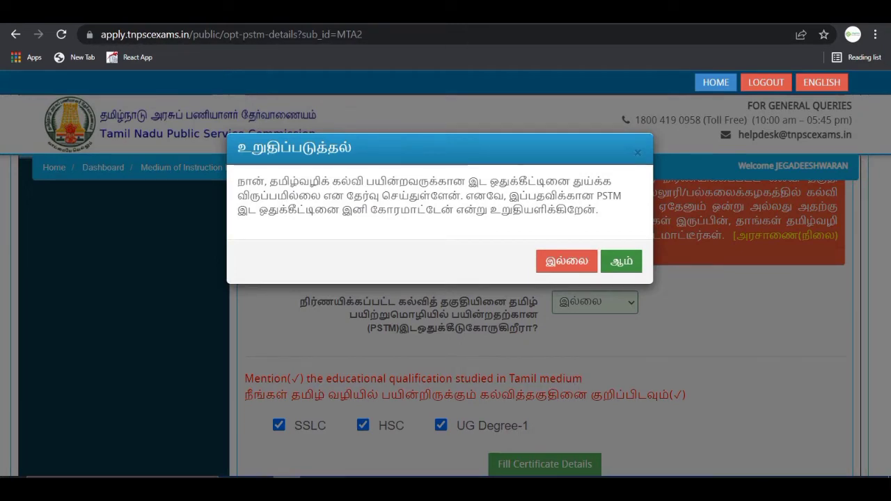
click(622, 261)
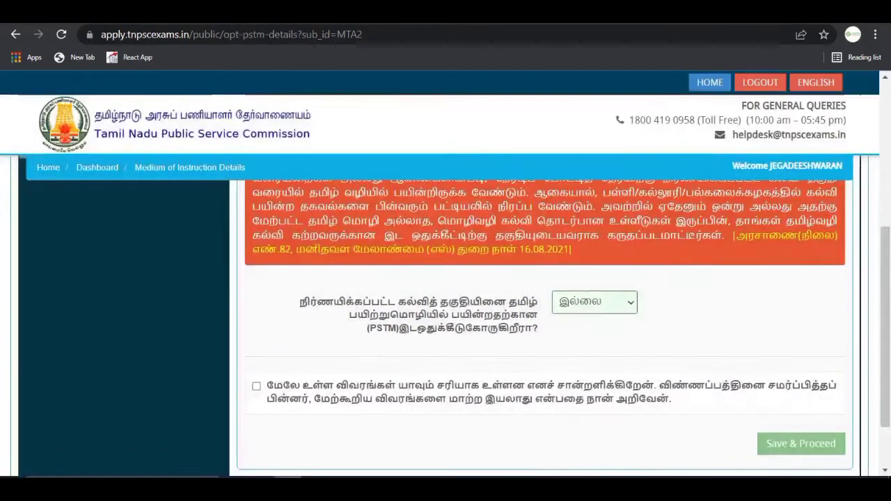
Accept the declaration on the Medium of Instruction Details page and save it to proceed to technical qualifications.
mouse_move(885, 327)
mouse_down()
mouse_move(885, 365)
mouse_move(885, 327)
mouse_up()
click(256, 386)
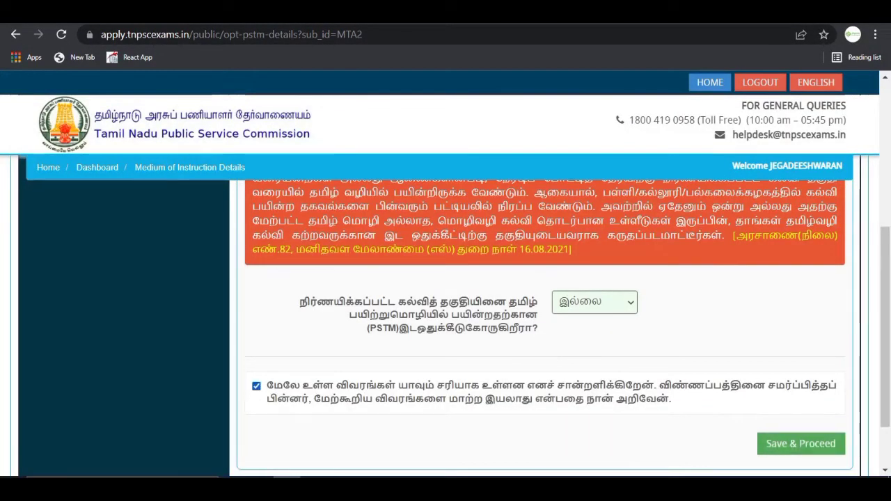
click(801, 445)
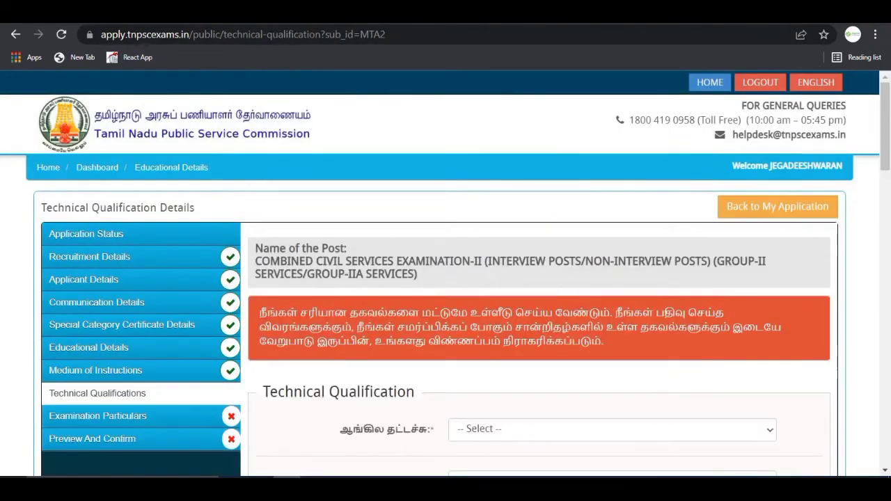
Set the English typewriting qualification to Yes / ஆம்.
scroll(885, 125, down, 2)
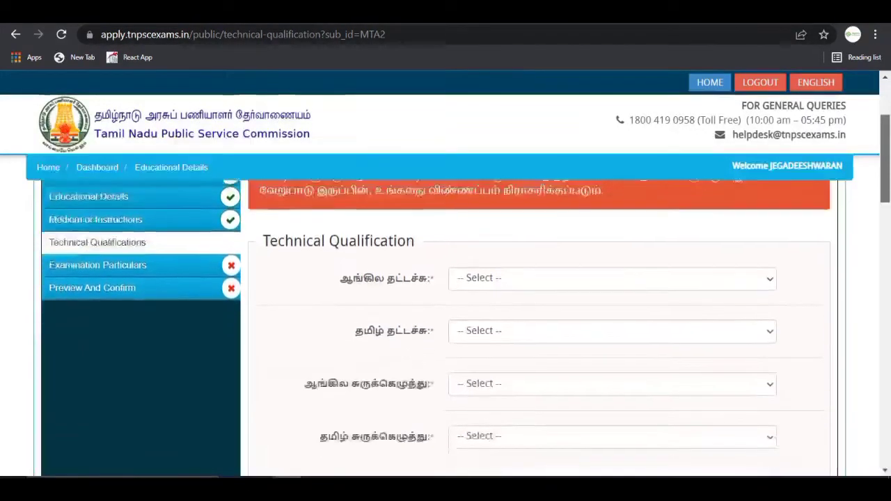
drag(885, 159, 885, 169)
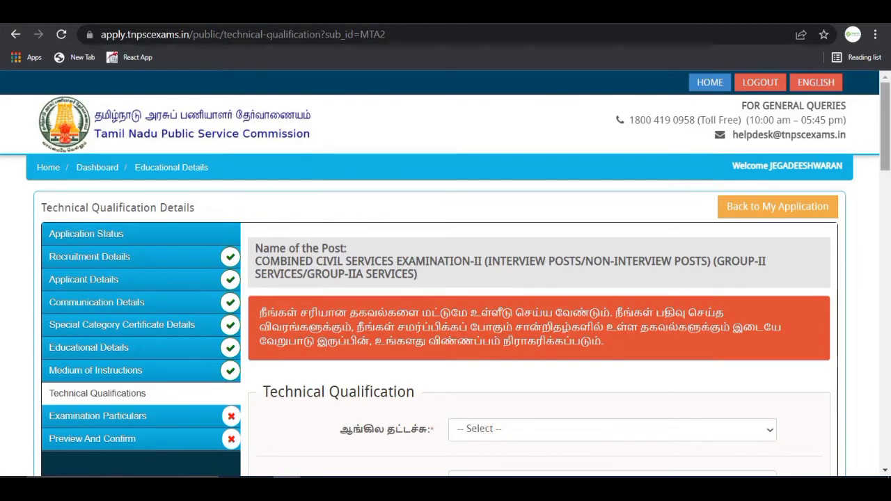
scroll(446, 278, down, 2)
scroll(445, 279, down, 1)
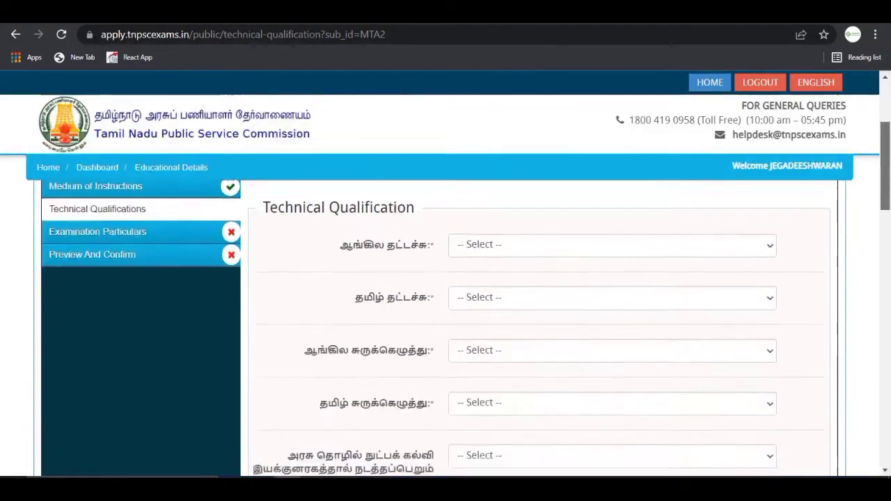
click(613, 233)
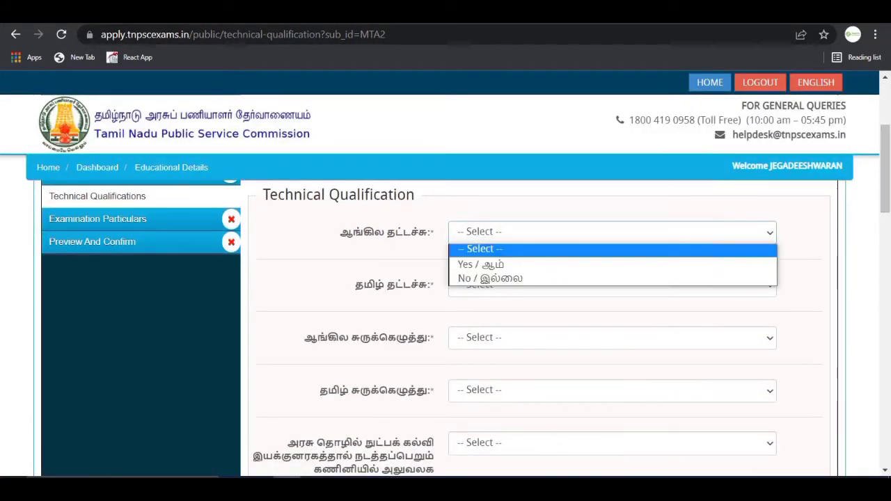
key(Up)
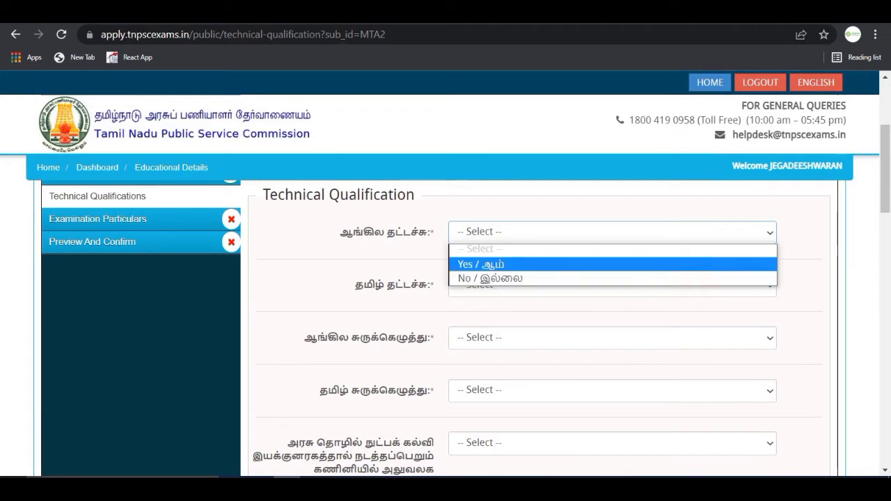
key(Return)
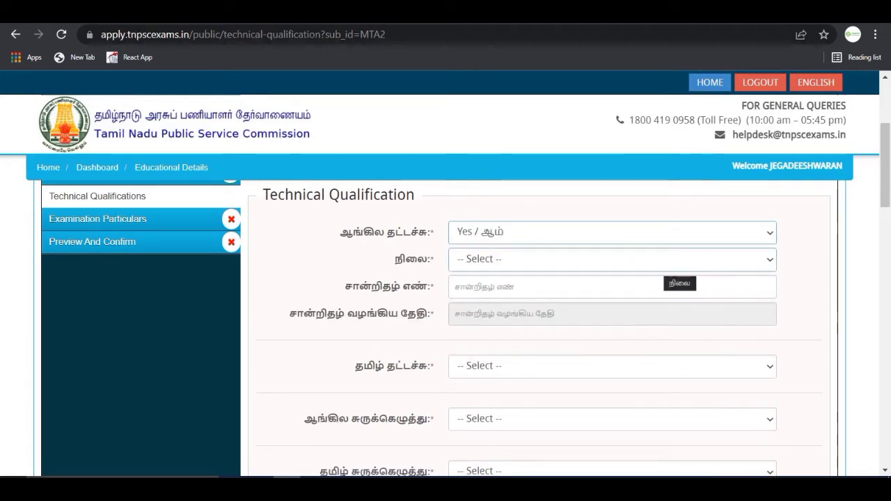
Set the English typewriting level to Higher/Senior Grade, ending in its certificate number field.
click(672, 260)
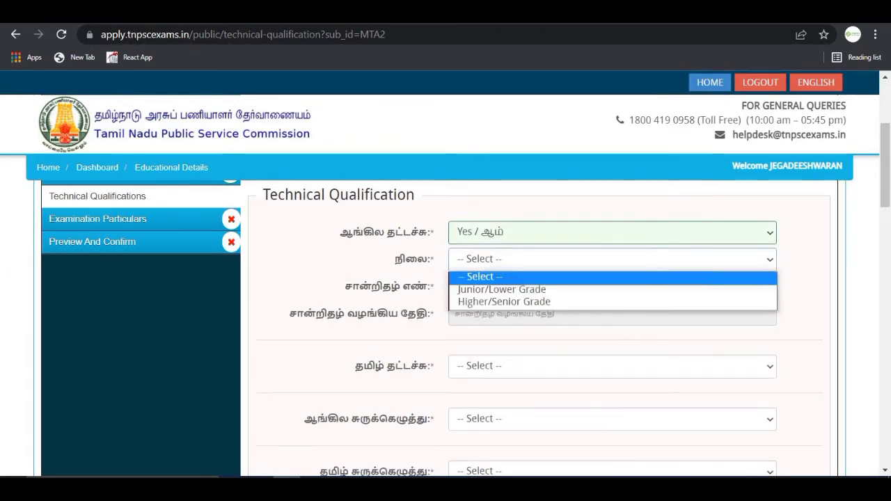
key(Down)
key(Down)
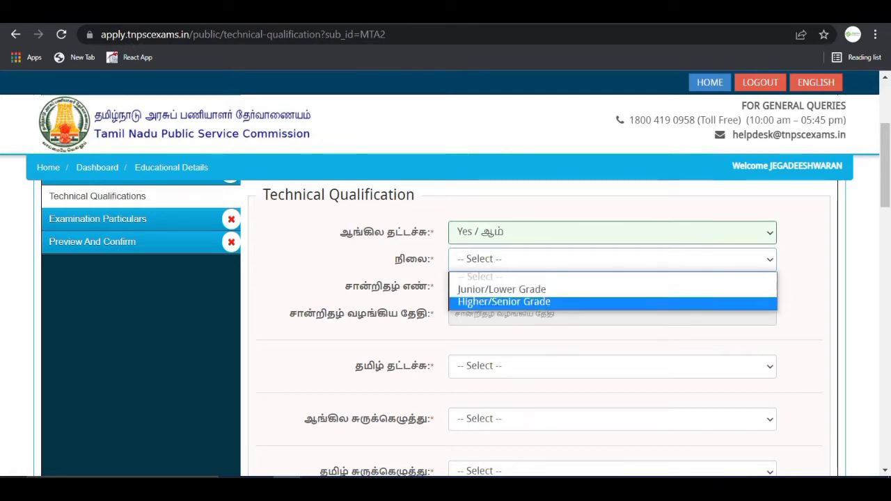
key(Up)
key(Down)
key(Up)
key(Down)
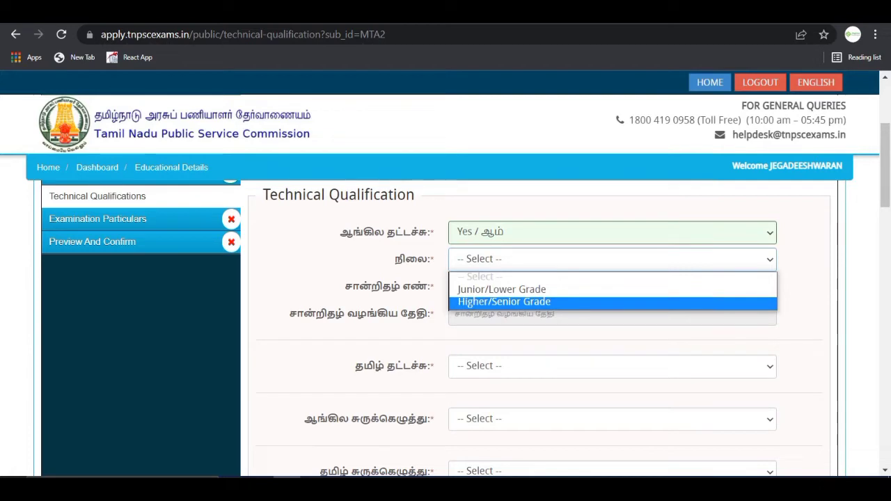
key(Return)
key(Tab)
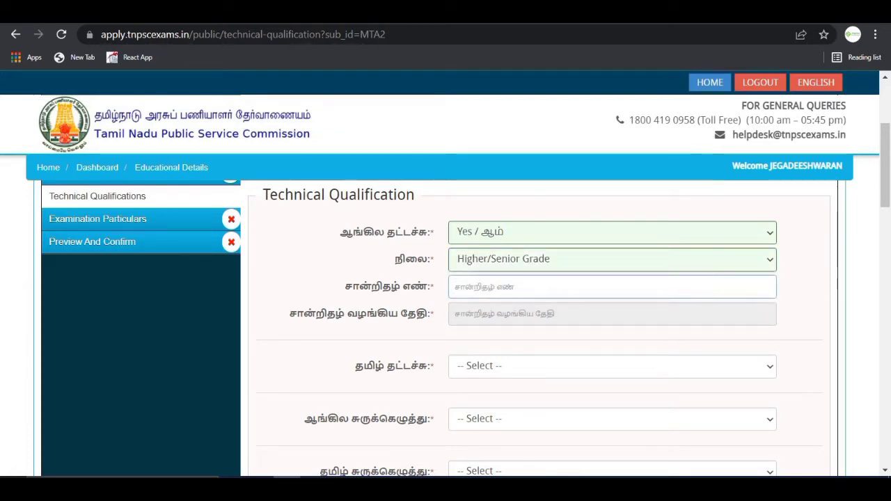
Skip the English typewriting certificate number and set the Tamil typewriting qualification to Yes / ஆம்.
scroll(529, 313, down, 2)
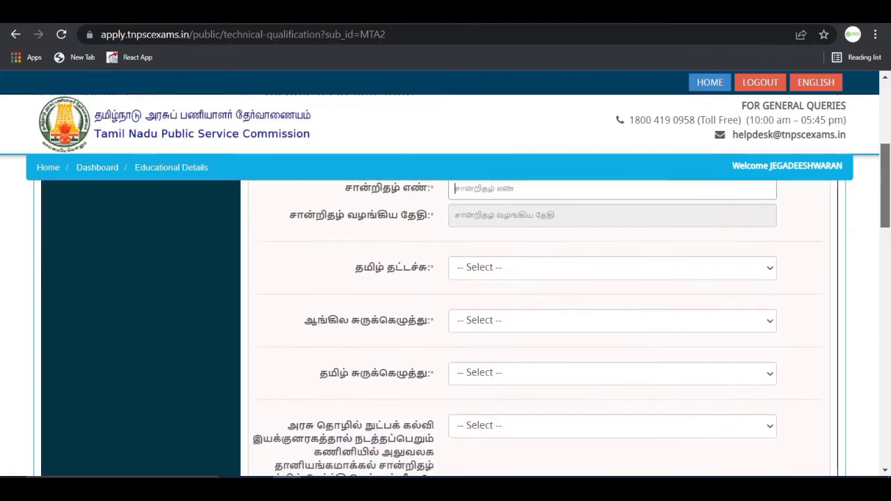
key(Tab)
key(space)
key(Down)
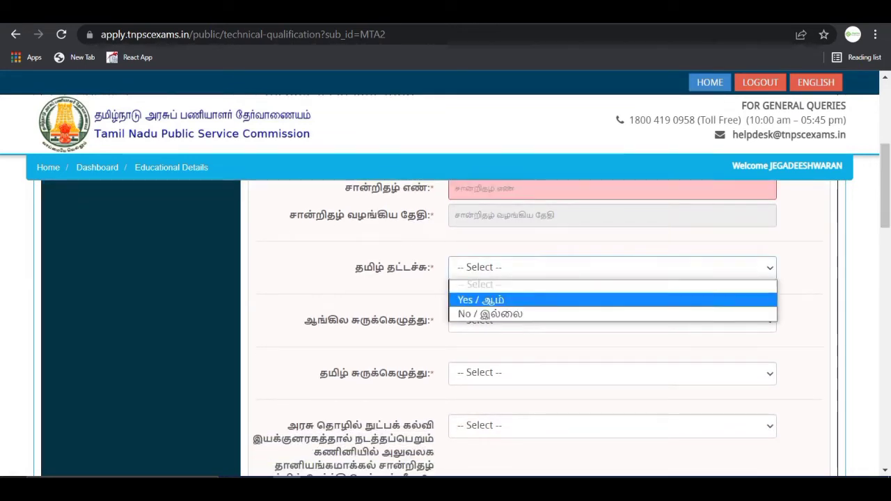
key(Down)
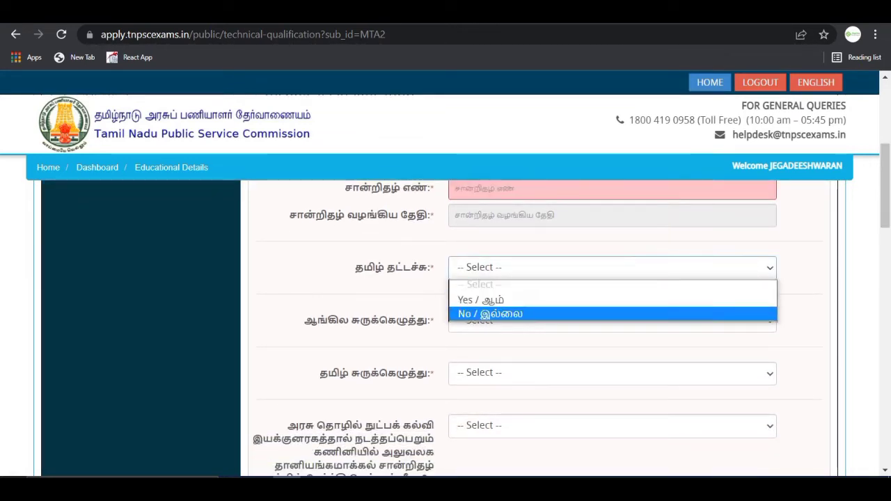
key(Up)
key(Return)
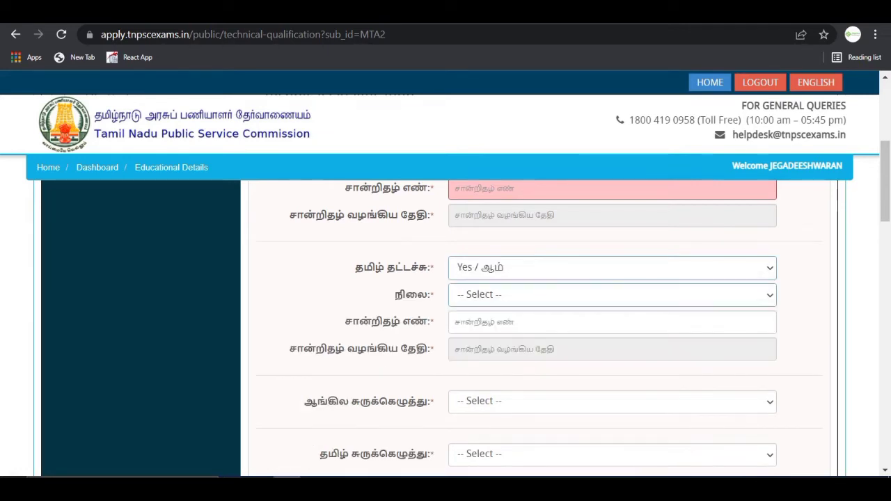
Set the Tamil typewriting level to Junior/Lower Grade.
key(Tab)
key(space)
key(Down)
key(Down)
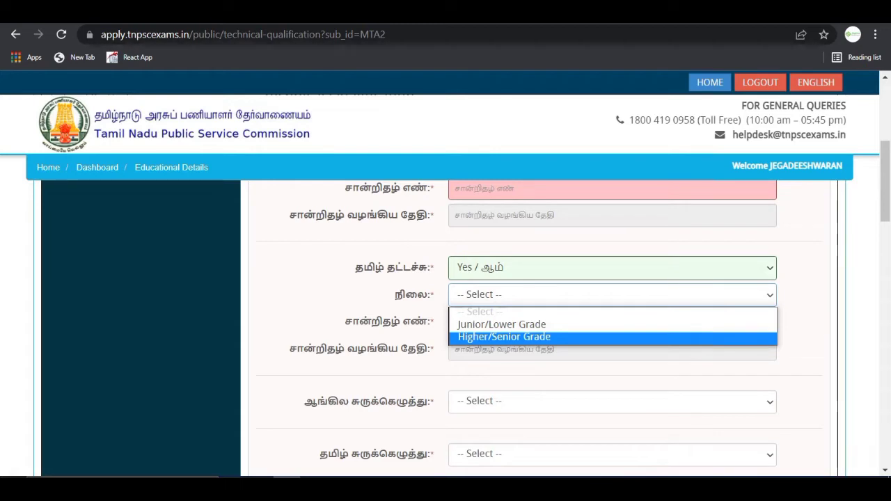
key(Up)
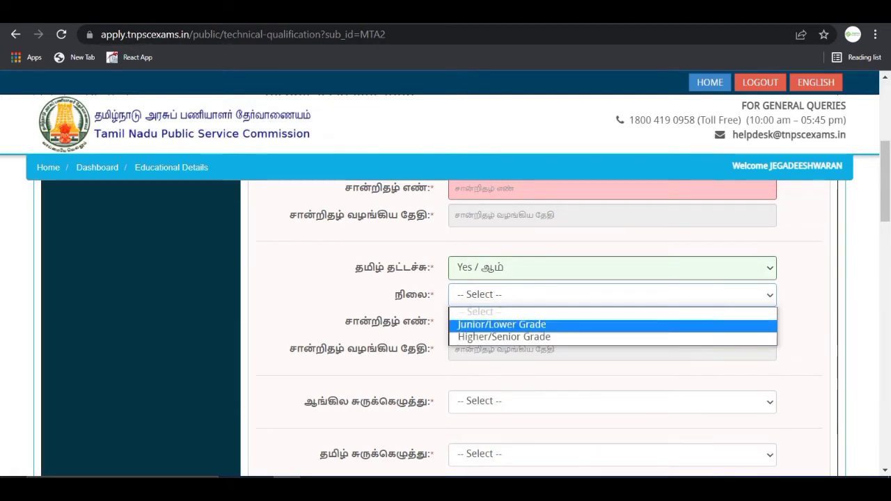
key(Return)
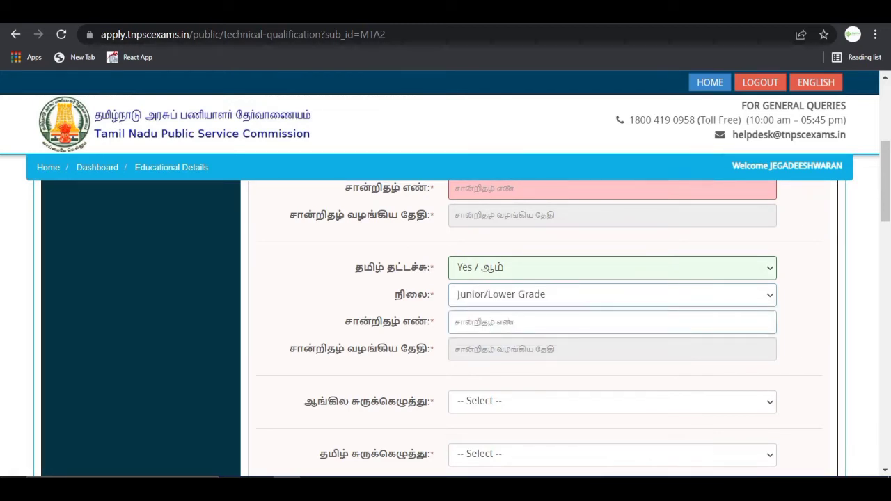
Set English and Tamil shorthand to No, try No for the computer office automation certificate, and answer No to passing the ICWAI final examination.
click(613, 402)
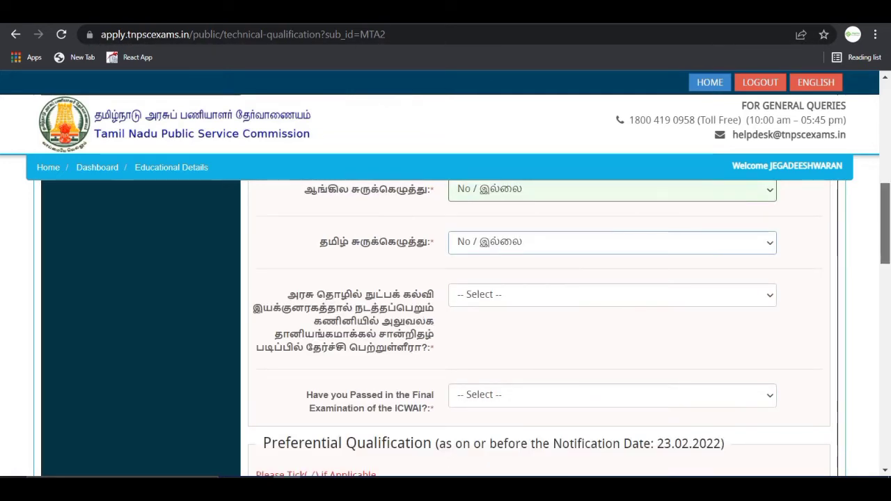
click(612, 296)
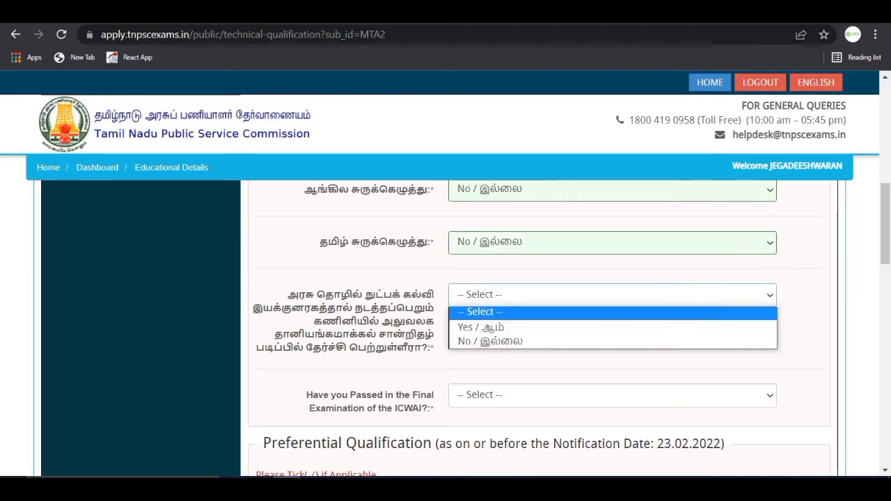
click(612, 341)
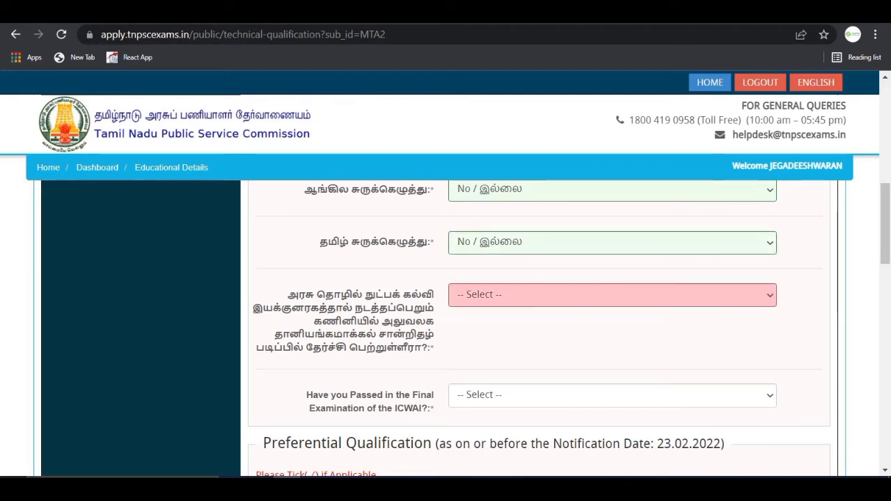
click(612, 395)
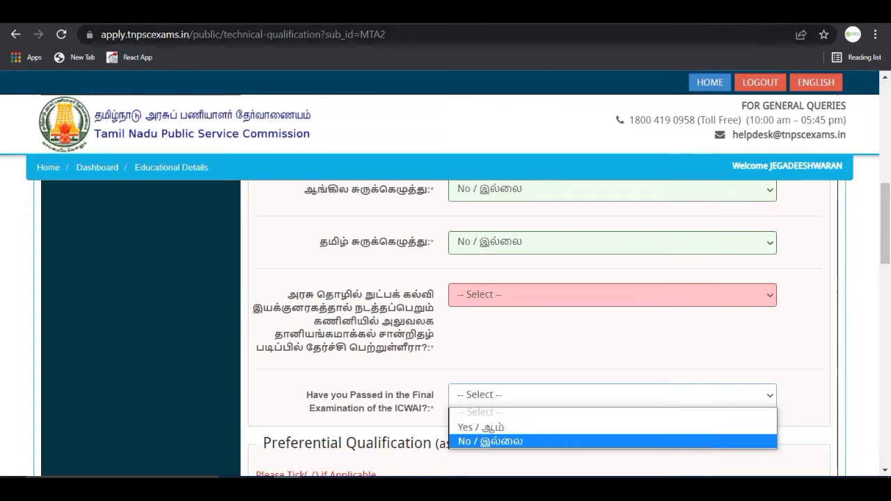
key(Return)
Review the preferential qualifications and select Experience in Social Welfare Work for a period of not less than one year.
scroll(539, 328, down, 3)
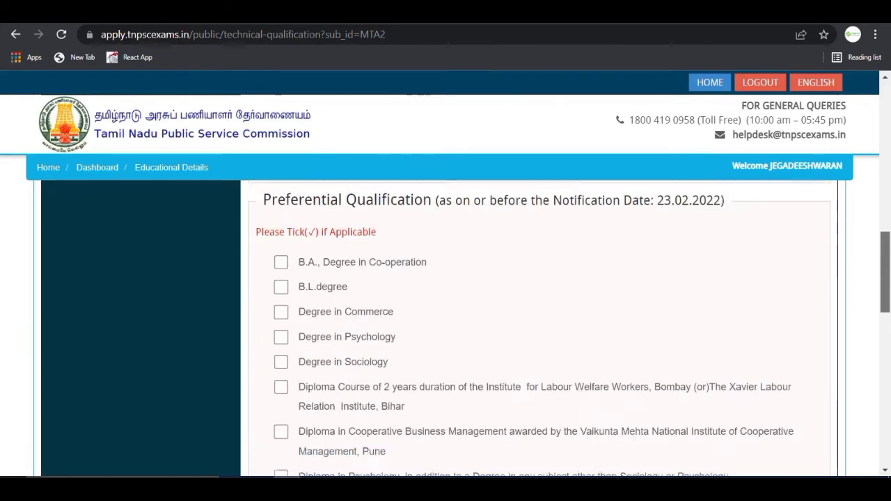
scroll(540, 328, up, 1)
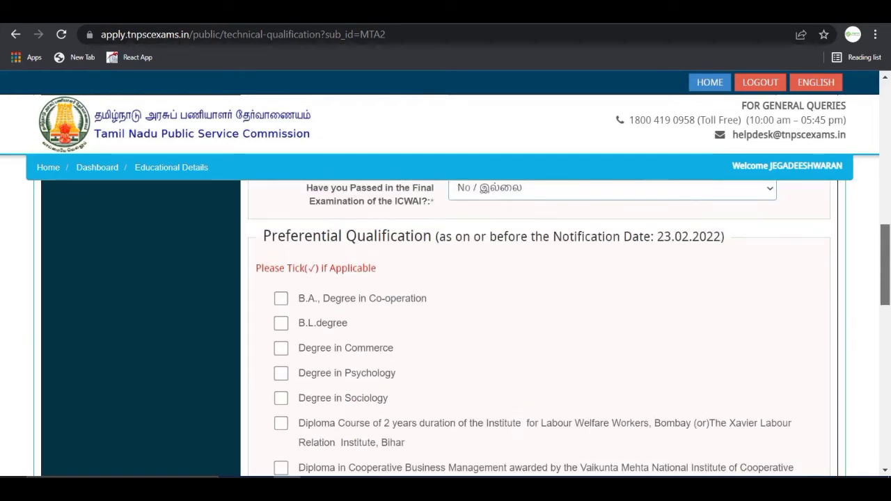
mouse_move(885, 264)
mouse_down()
mouse_move(885, 399)
mouse_move(885, 267)
mouse_up()
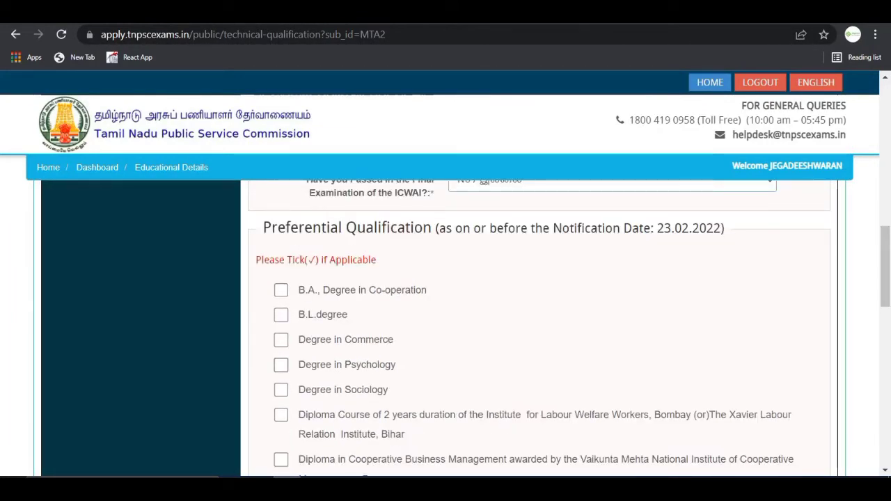
scroll(540, 327, down, 5)
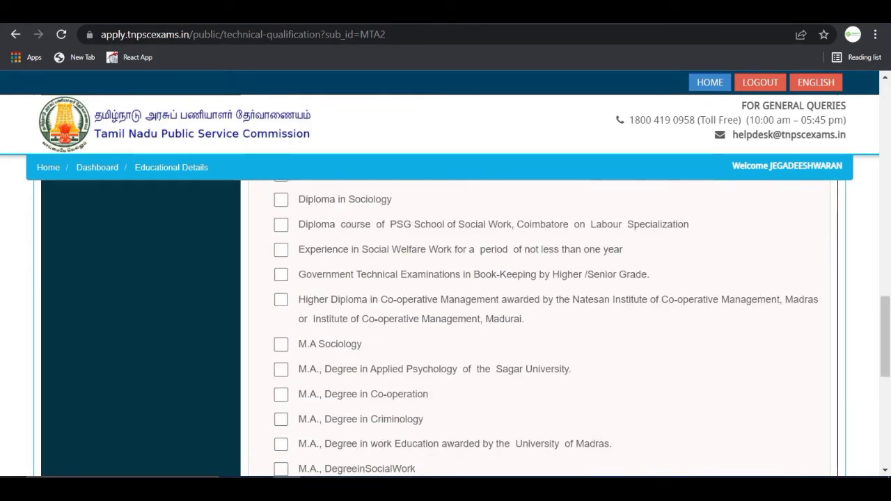
click(281, 250)
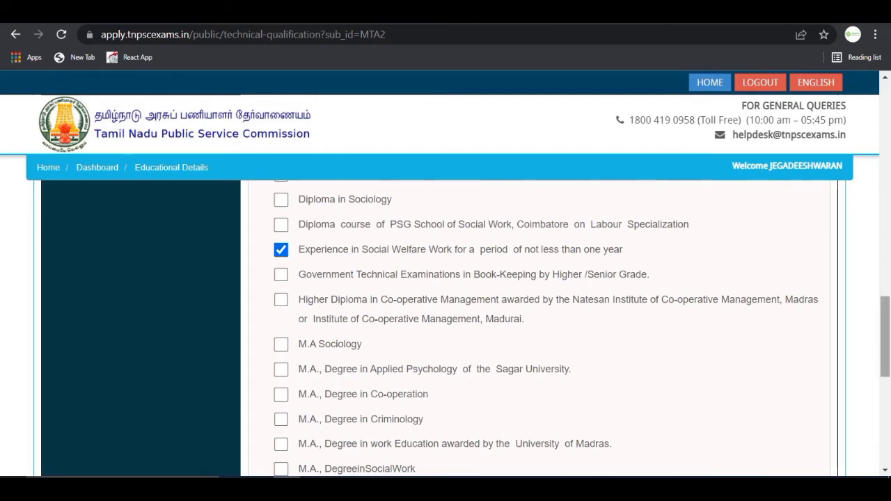
Accept the declaration for the technical qualification details and try to save and continue.
drag(885, 337, 885, 418)
click(253, 378)
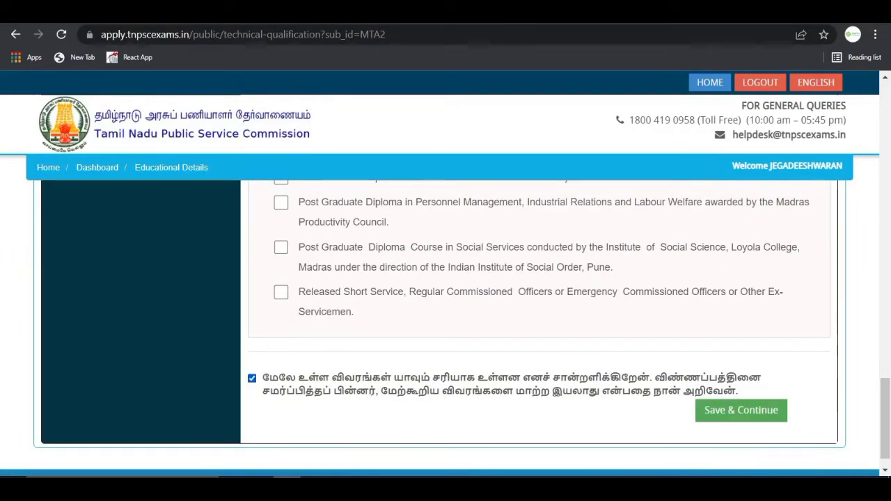
click(741, 410)
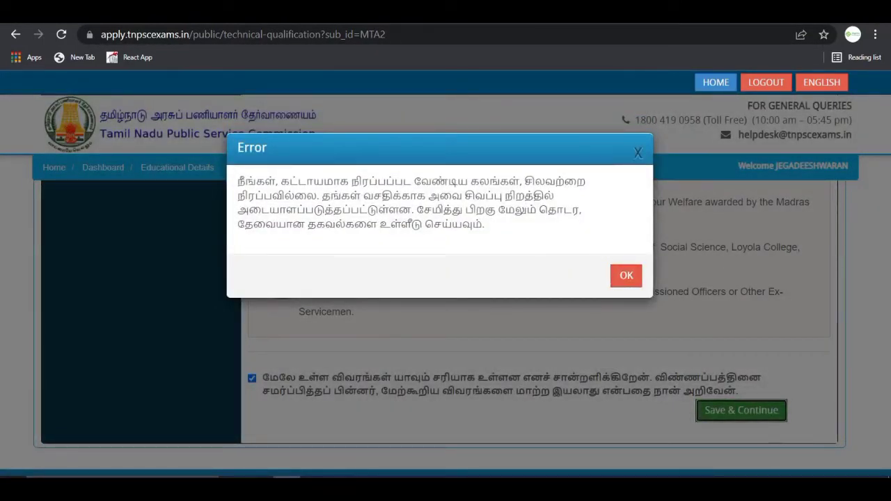
Dismiss the required-field errors and save the technical qualification details to continue to the examination centre section.
click(626, 276)
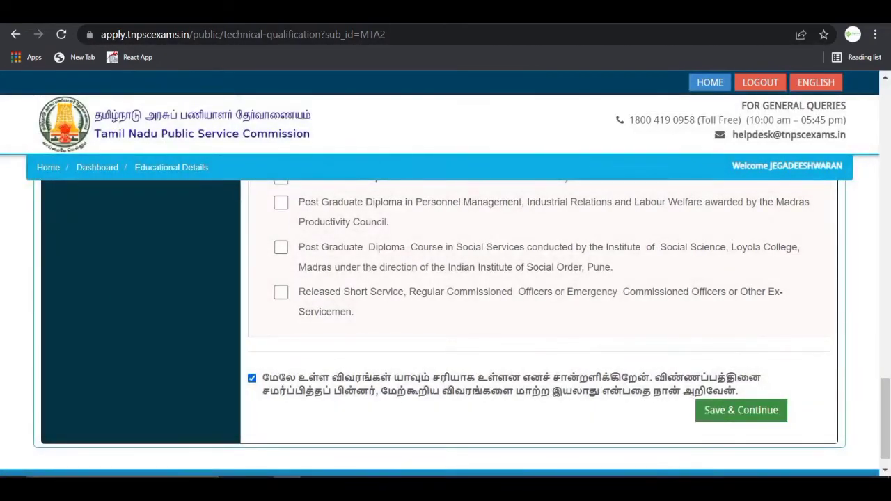
click(742, 411)
click(626, 276)
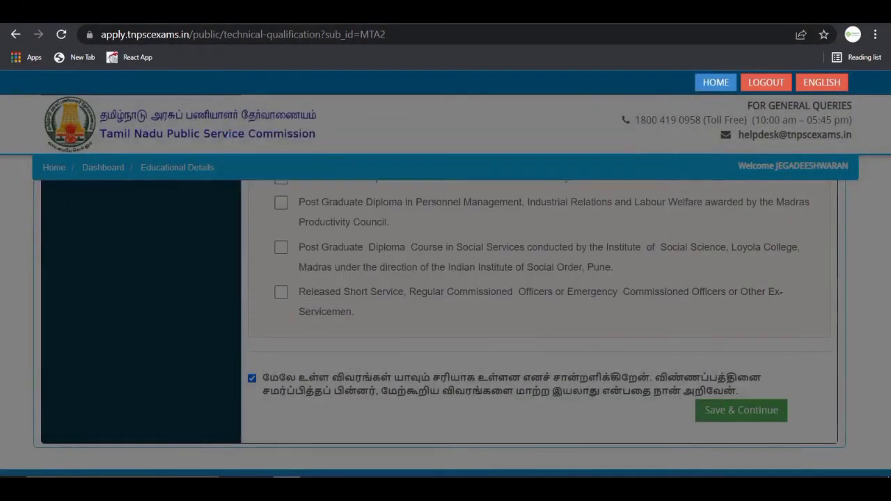
drag(886, 416, 885, 445)
click(741, 383)
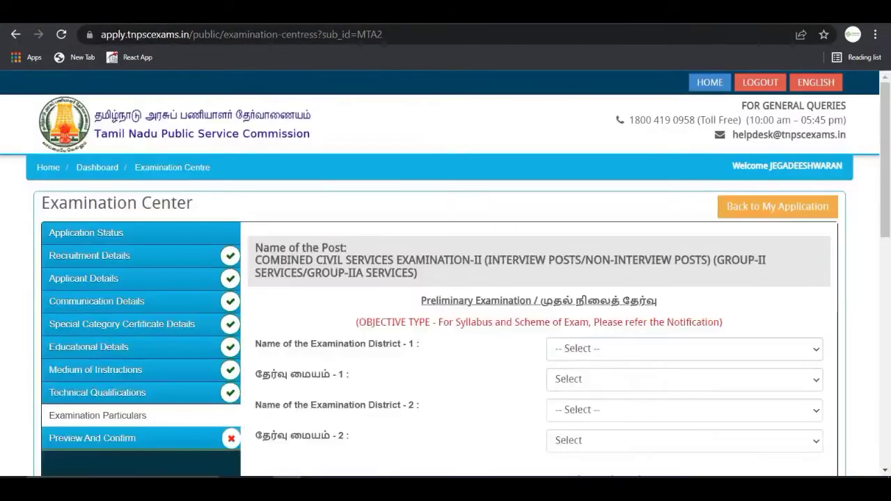
For the preliminary examination, set district 1 to Coimbatore and centre 1 to Coimbatore(South).
click(685, 349)
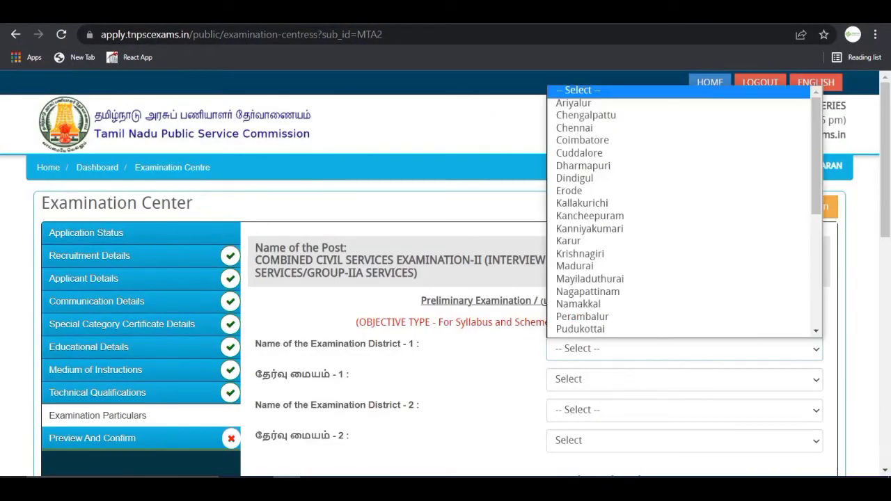
key(c)
key(c)
key(c)
key(Return)
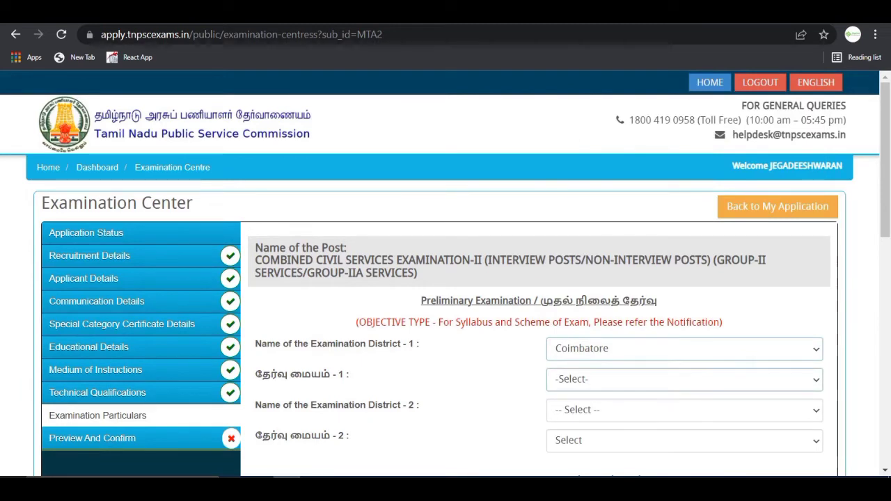
click(685, 380)
click(686, 422)
For the preliminary examination, set district 2 to Tiruppur and centre 2 to Dharapuram.
click(685, 410)
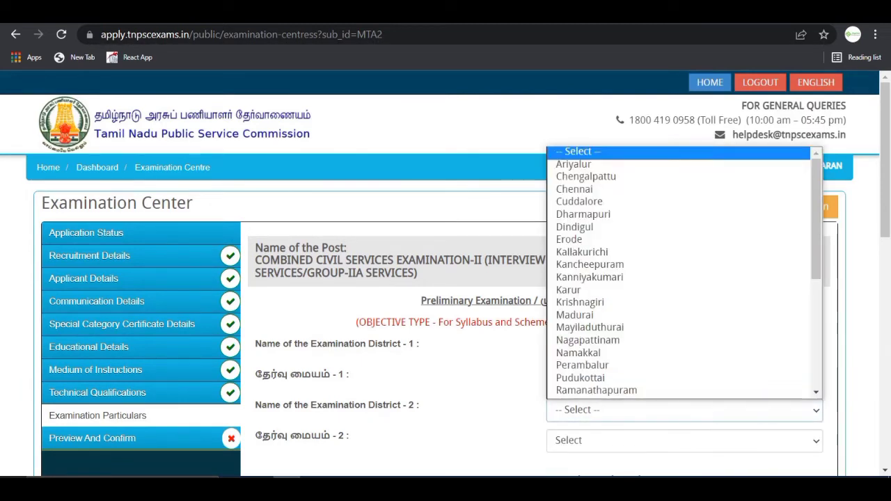
key(c)
key(c)
key(c)
key(c)
key(c)
key(c)
key(c)
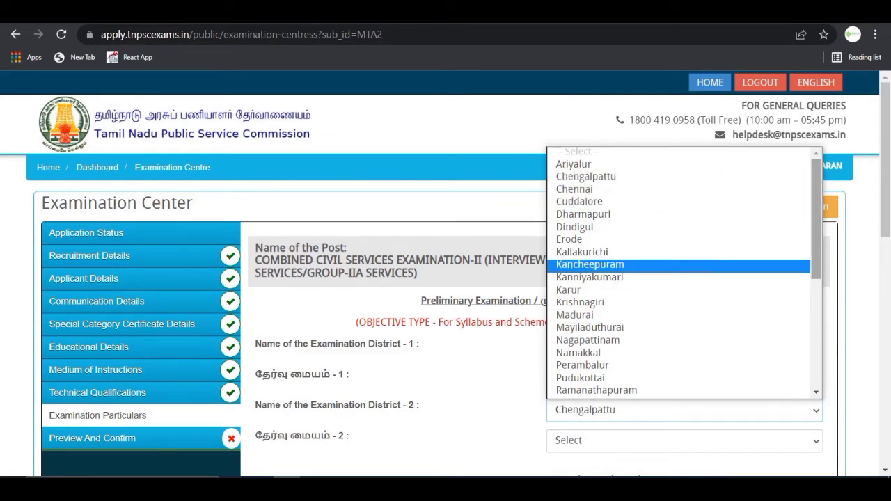
scroll(679, 271, down, 3)
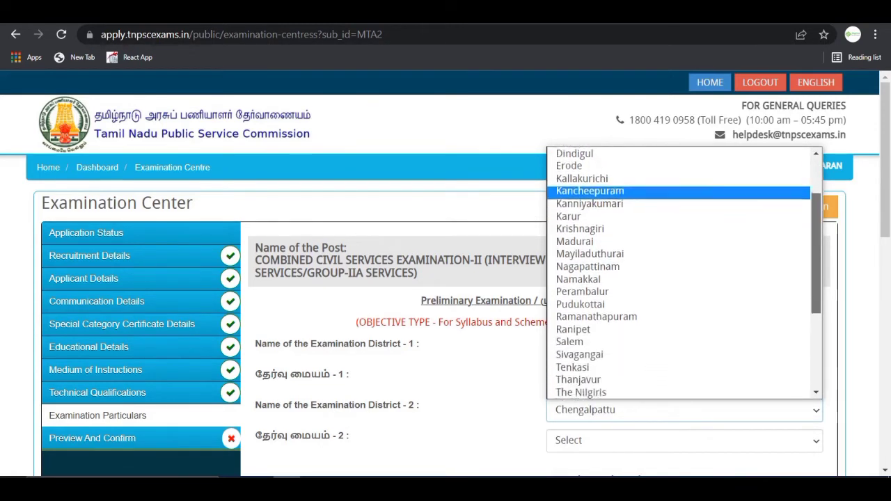
scroll(679, 272, down, 5)
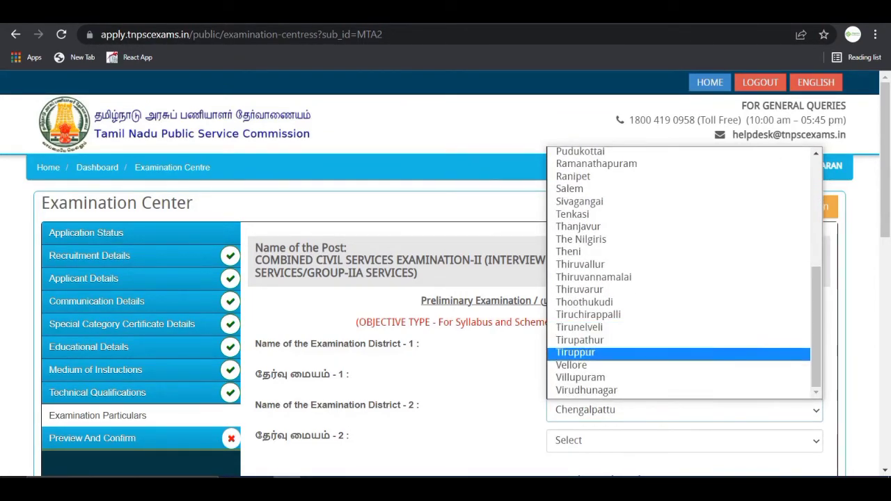
click(575, 353)
click(684, 440)
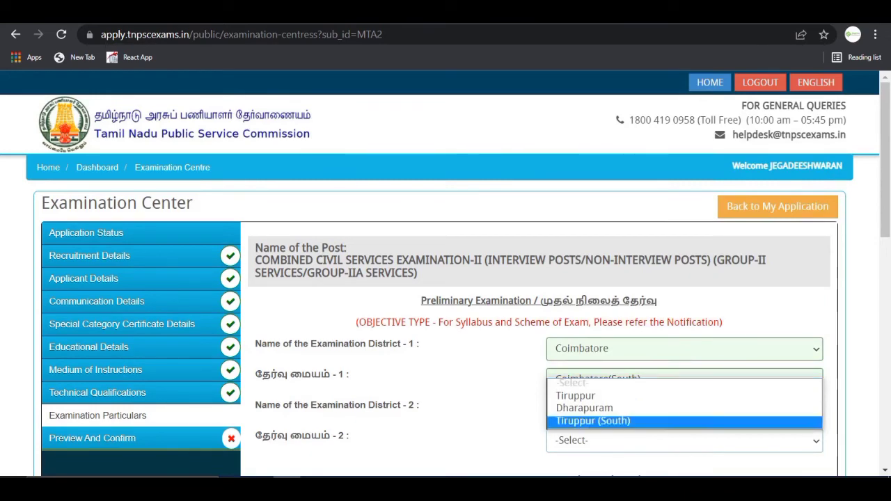
click(585, 410)
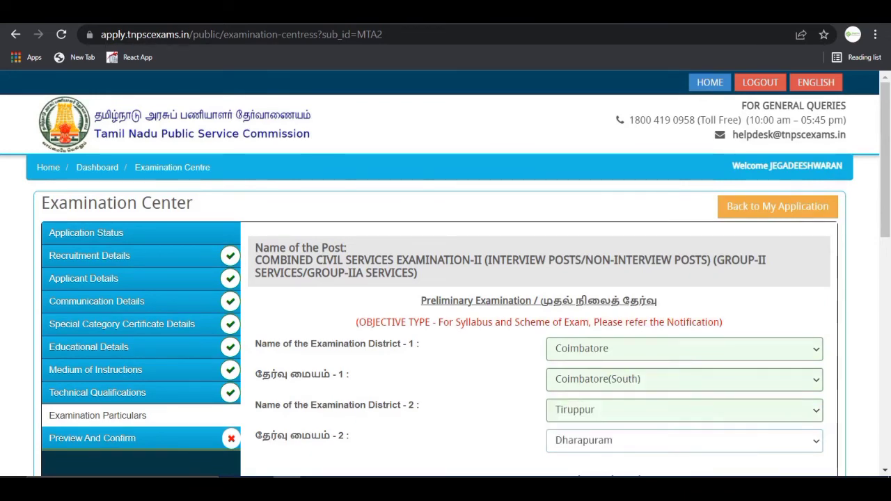
Set the first centre for the main written examination to Coimbatore.
scroll(446, 279, down, 2)
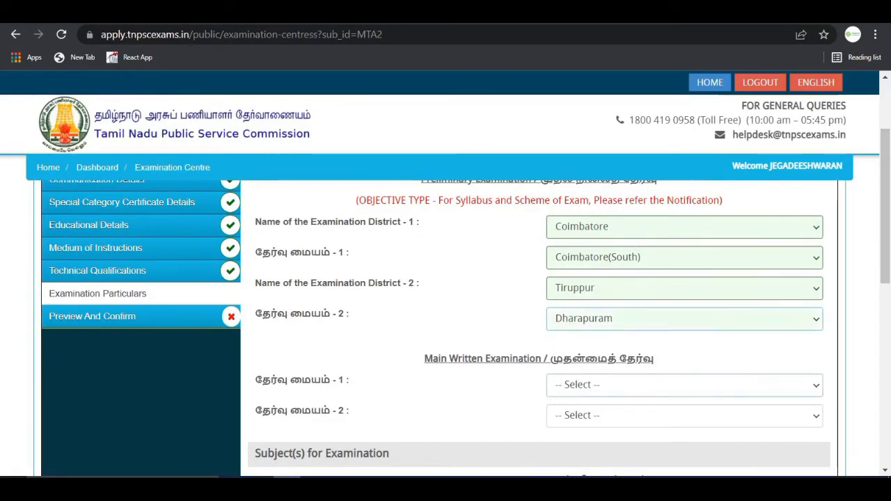
click(685, 385)
click(583, 164)
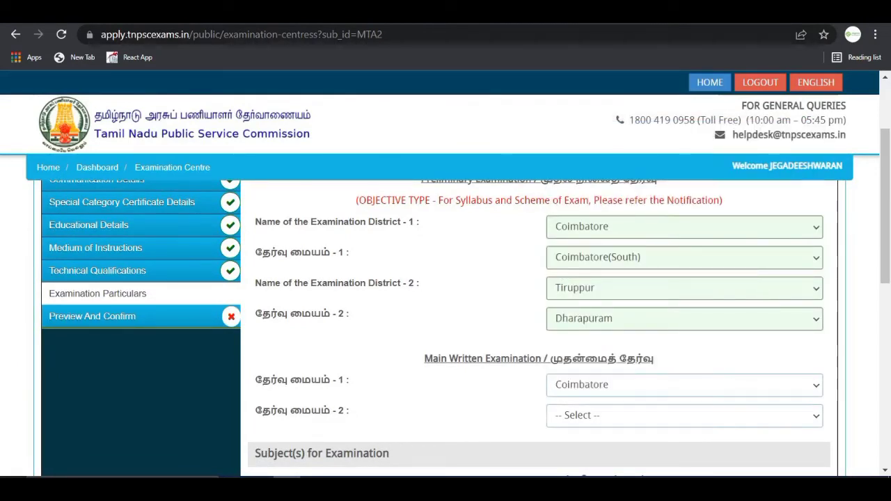
Look through the available centres and set the second centre for the main written examination to Tiruchirappalli.
click(685, 416)
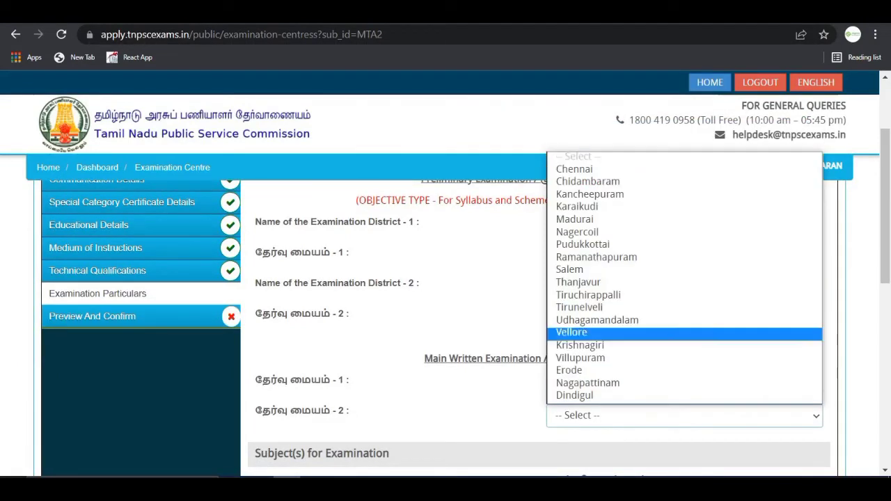
key(Down)
key(Down)
key(Down)
key(Up)
key(Up)
key(Up)
key(Up)
key(Up)
key(Up)
key(Up)
key(Up)
key(Up)
key(Up)
key(Up)
key(Up)
key(Up)
key(Up)
key(Up)
key(Up)
key(Up)
key(Up)
key(Up)
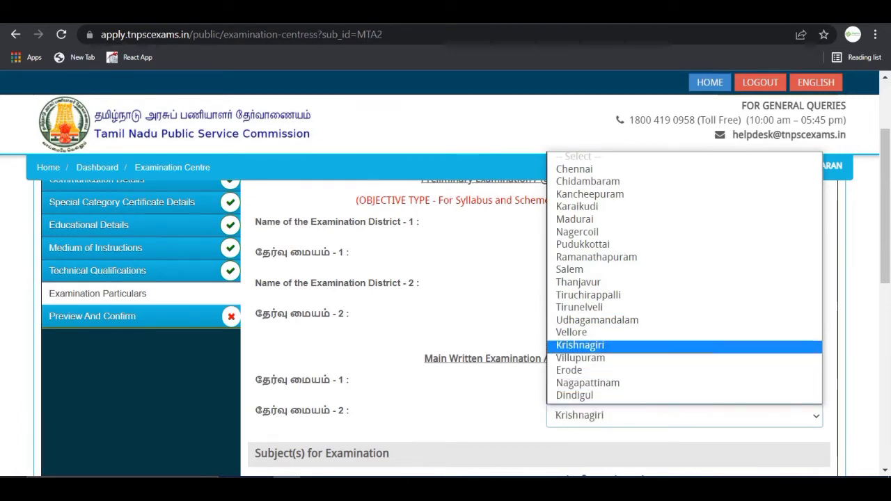
key(Down)
key(Down)
key(Down)
key(Down)
key(Down)
key(Down)
key(Down)
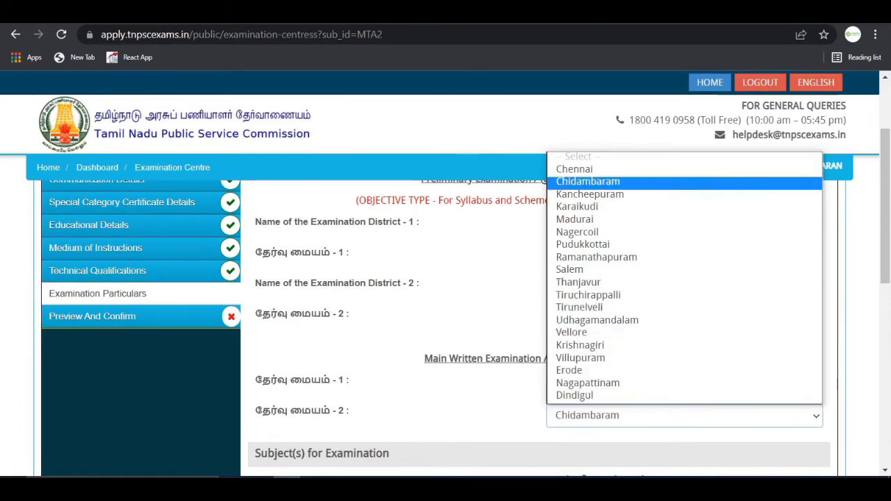
key(k)
key(Down)
key(Down)
key(Down)
key(Down)
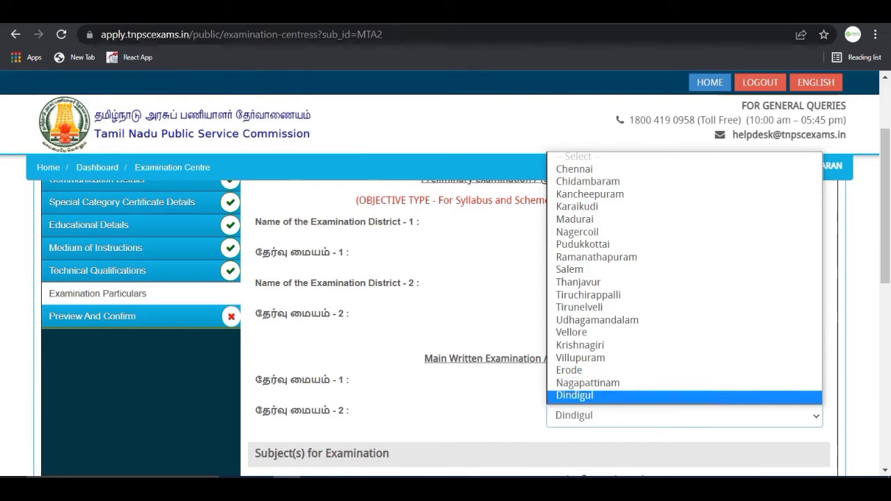
key(Up)
key(Up)
key(Up)
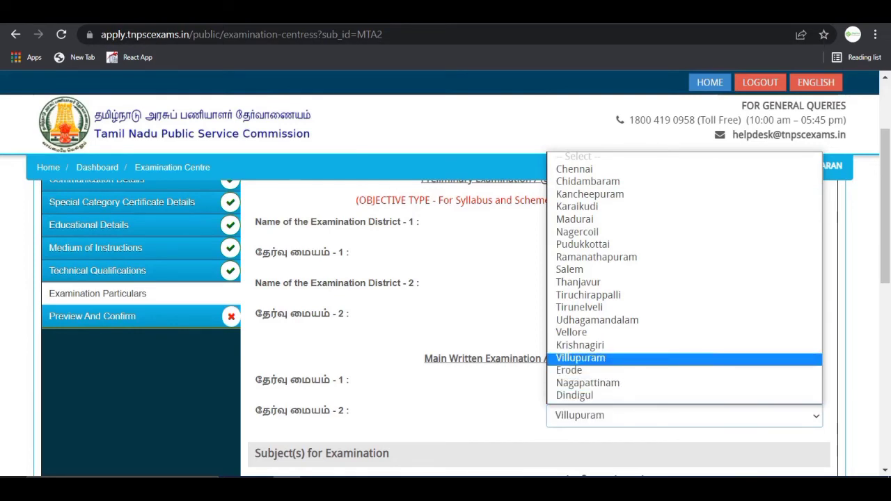
key(Up)
key(Up)
key(Up)
key(Up)
key(Up)
key(Up)
key(Up)
key(Up)
key(Up)
key(Up)
key(Up)
key(Up)
key(Up)
key(Up)
key(Up)
key(Up)
key(Up)
key(Down)
key(Down)
key(Down)
key(Down)
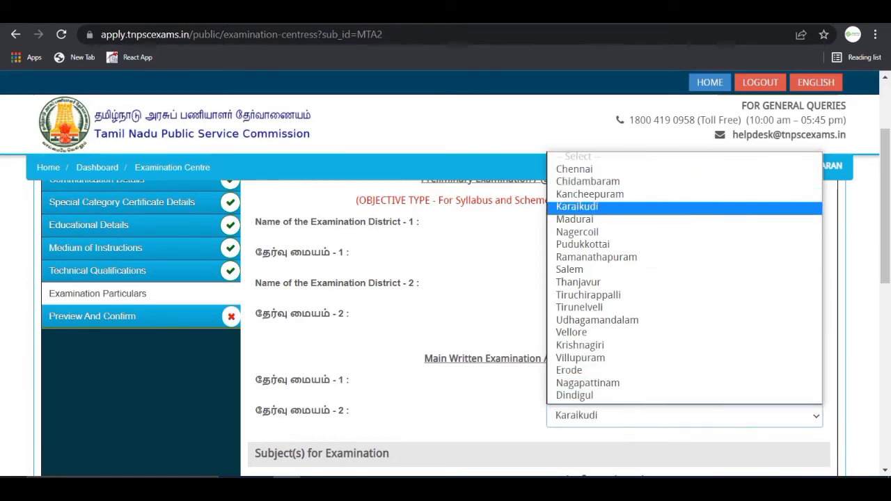
key(Down)
key(Down)
key(Down)
key(Down)
key(Down)
key(Down)
key(Down)
key(Down)
key(Down)
key(Down)
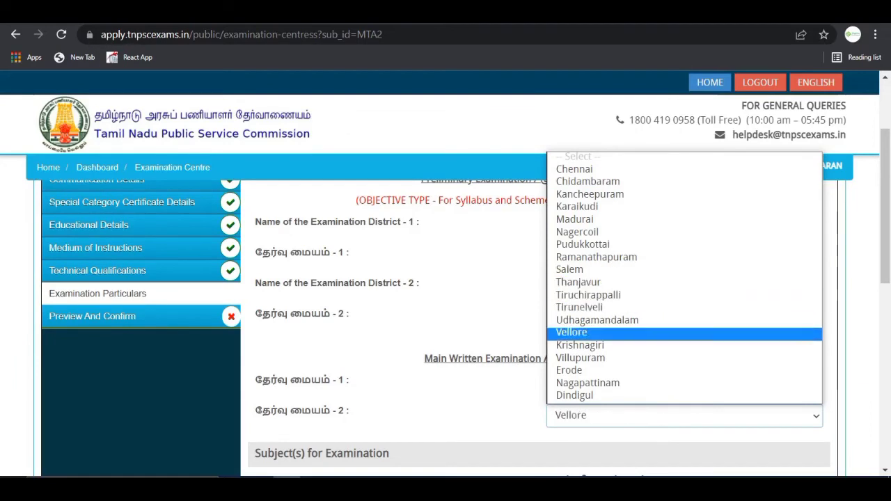
key(Down)
key(Down)
key(Down)
key(Up)
key(Up)
key(Up)
key(Up)
key(Up)
key(Up)
key(Up)
key(Up)
key(Up)
key(Up)
key(Up)
key(Up)
key(Up)
key(Up)
key(Up)
key(Up)
key(Up)
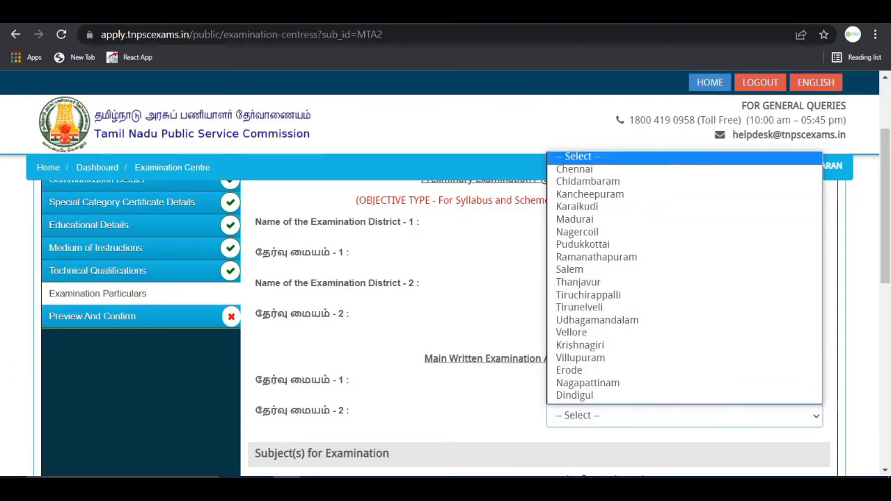
key(Down)
key(Return)
key(space)
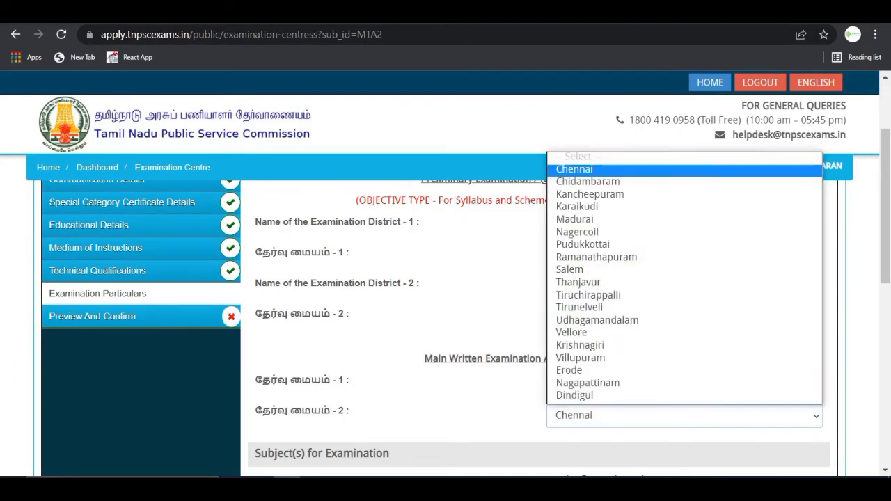
key(Down)
key(Down)
key(Down)
key(Down)
key(Down)
key(Down)
key(Down)
key(Down)
key(Down)
key(Down)
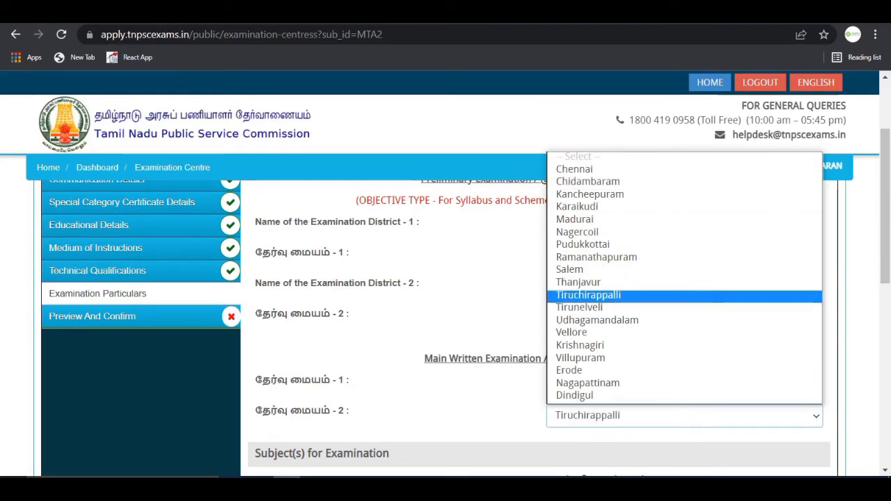
key(Return)
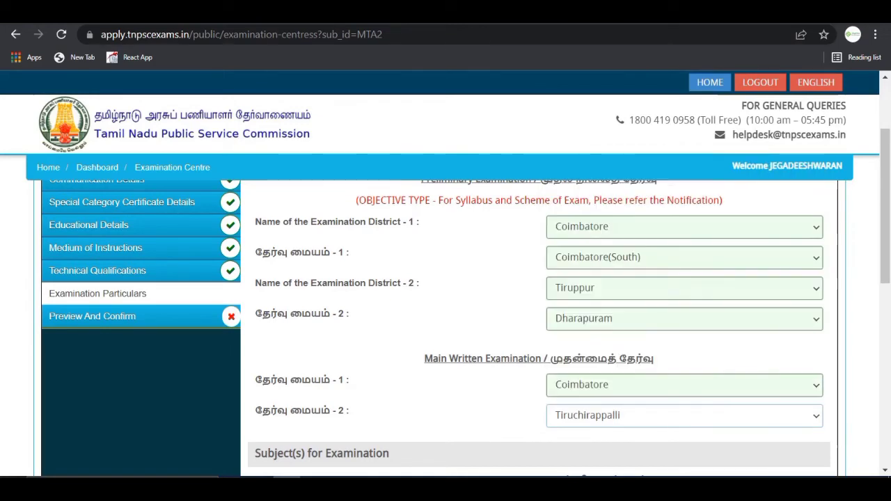
Open the subject choices for the preliminary examination.
scroll(445, 279, down, 3)
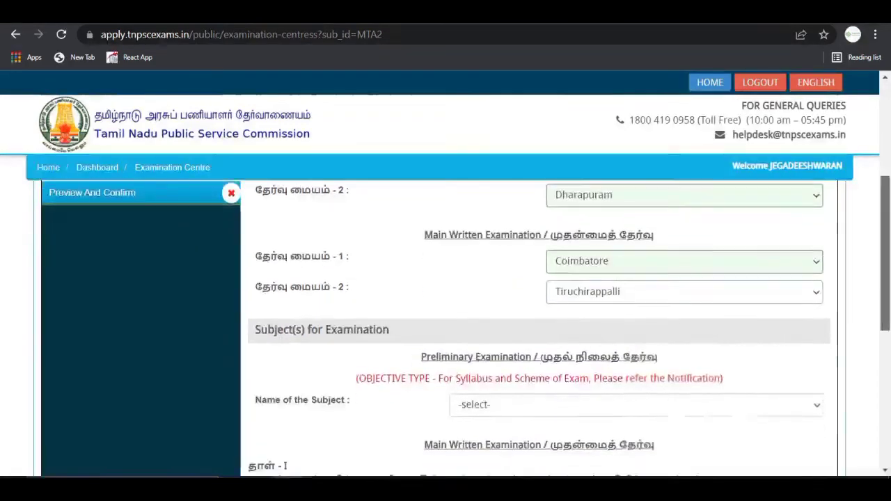
scroll(446, 279, down, 1)
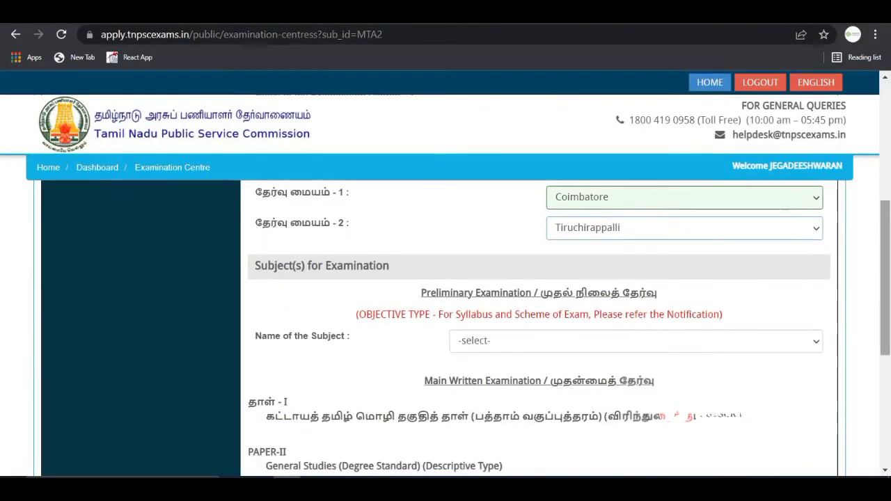
click(637, 341)
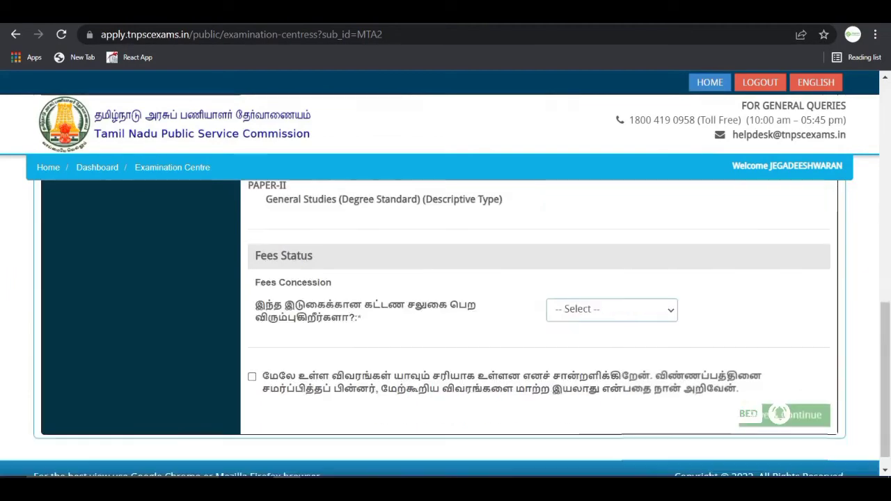
Try No for the fee concession and acknowledge the alert about paying the examination fee.
click(611, 309)
click(577, 355)
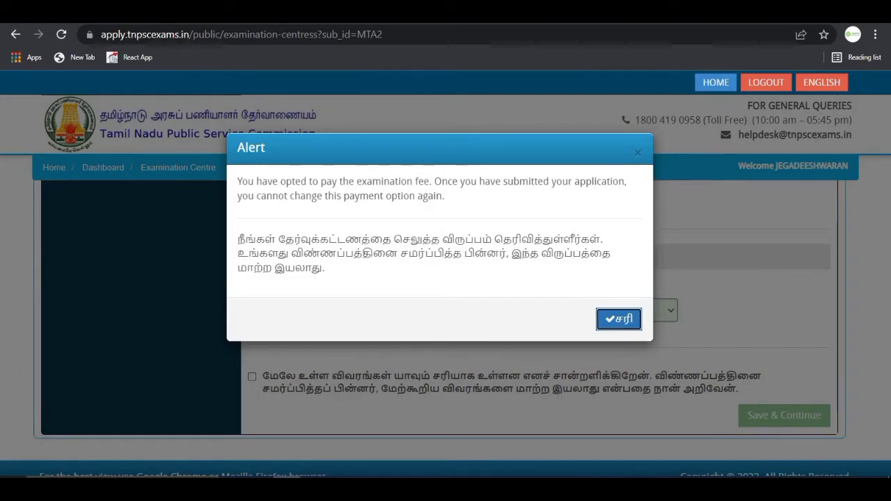
click(619, 319)
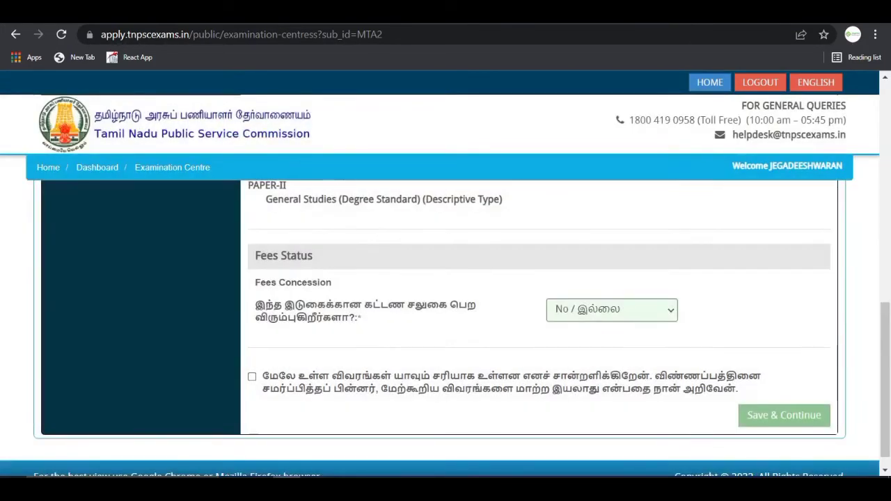
Set the fee concession to Yes and acknowledge the note on concession rules.
click(610, 310)
click(579, 342)
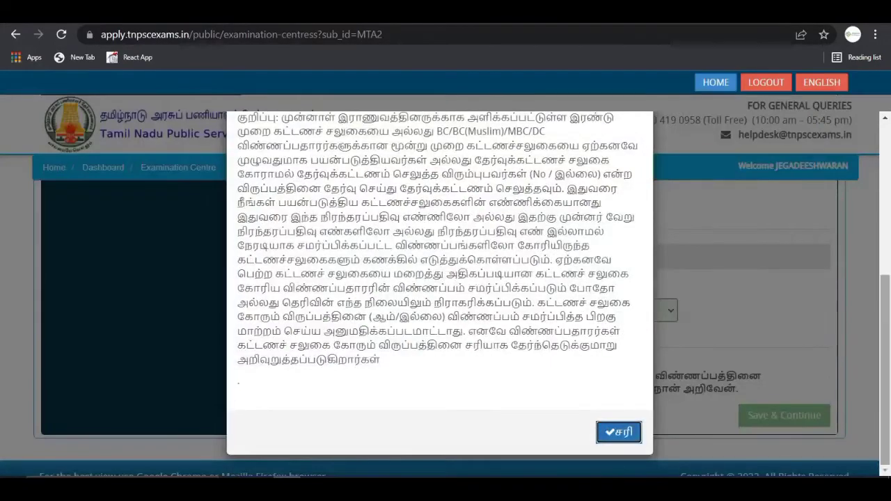
mouse_move(886, 370)
mouse_down()
mouse_move(885, 316)
mouse_move(885, 370)
mouse_up()
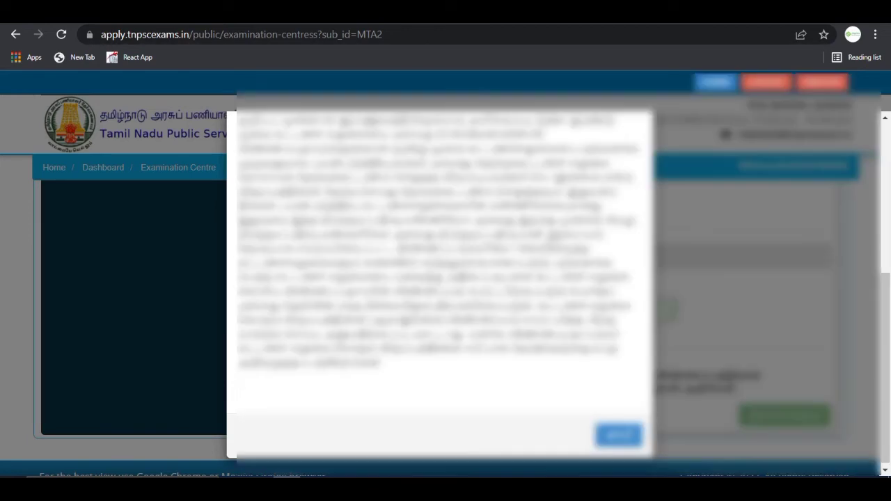
click(619, 435)
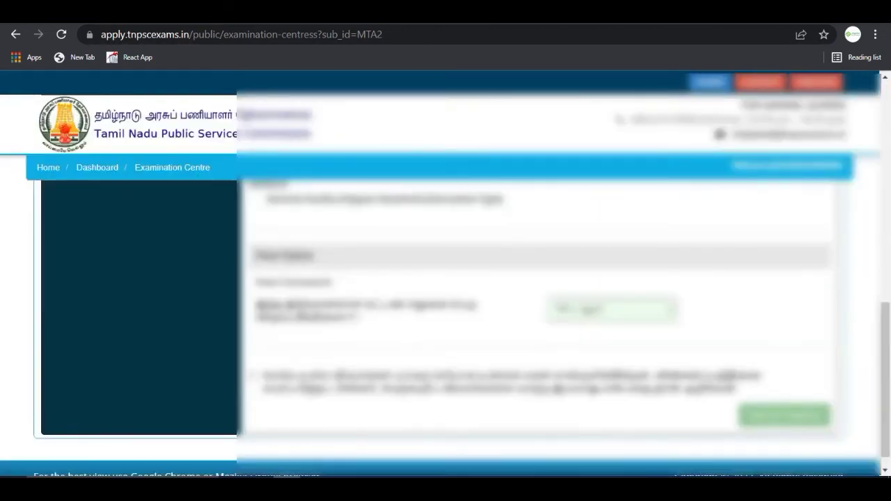
Accept the declaration for the examination particulars, save and continue, and view the start of the application preview.
double_click(480, 389)
click(480, 389)
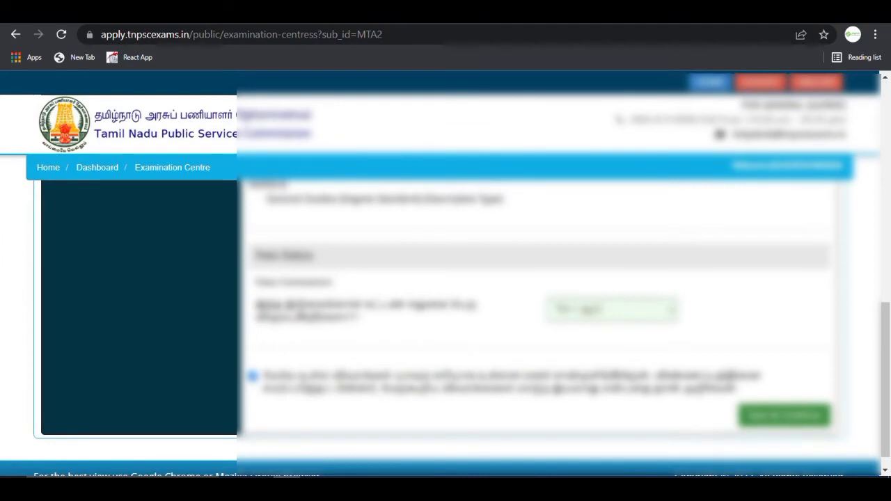
click(785, 416)
scroll(445, 279, down, 2)
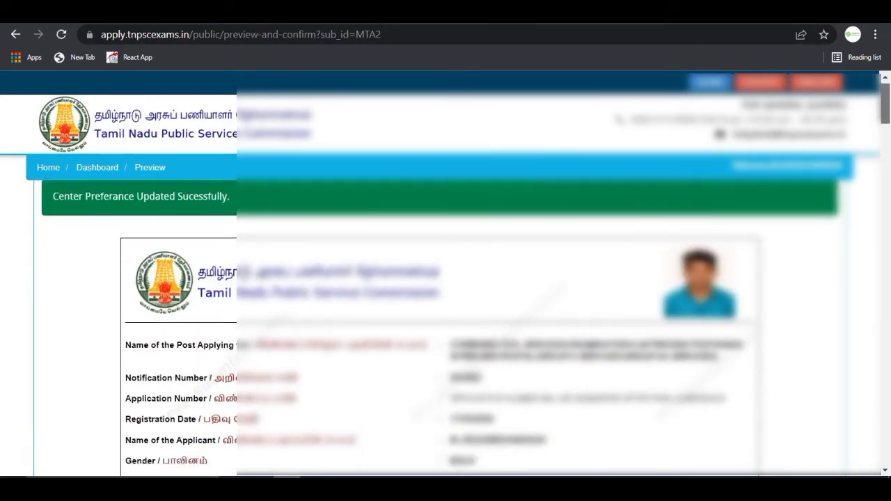
scroll(446, 279, up, 1)
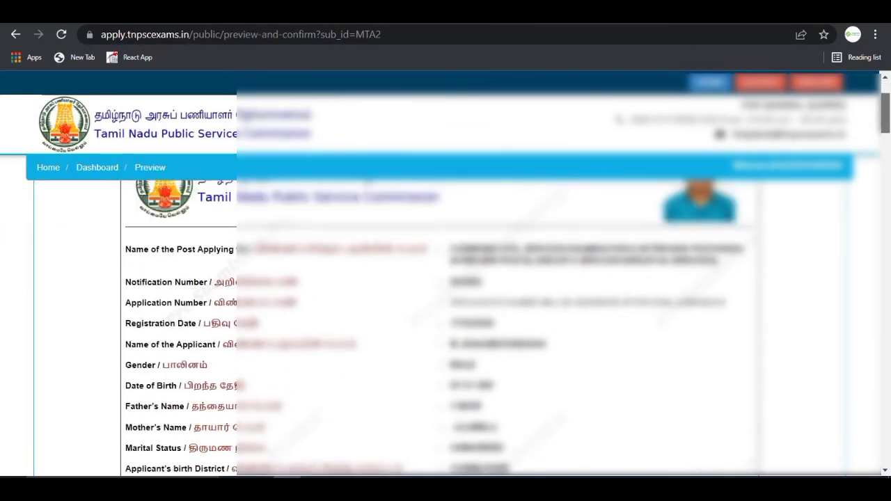
Review the applicant's personal, community certificate, special category and communication details in the application preview.
scroll(445, 279, down, 1)
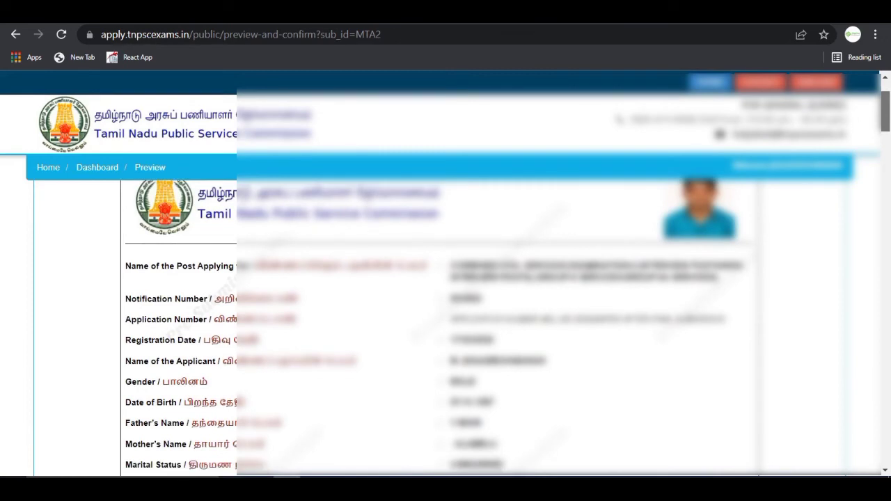
scroll(445, 279, up, 1)
scroll(446, 278, down, 1)
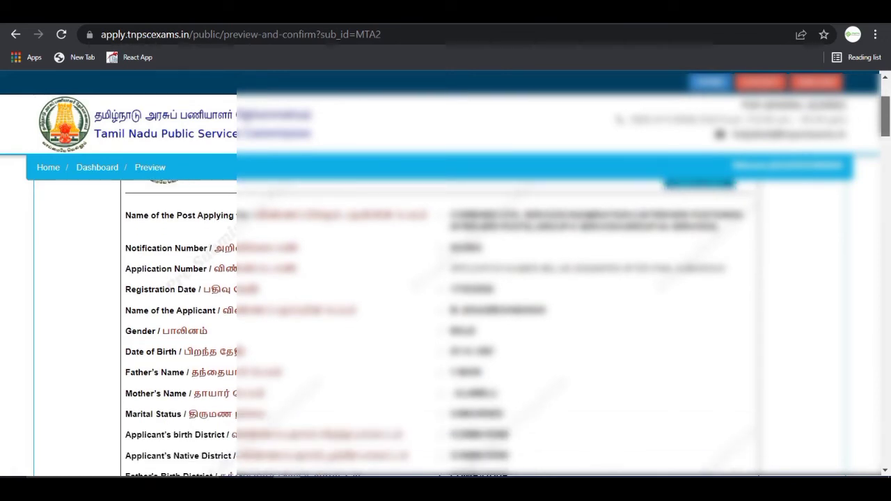
scroll(446, 279, down, 1)
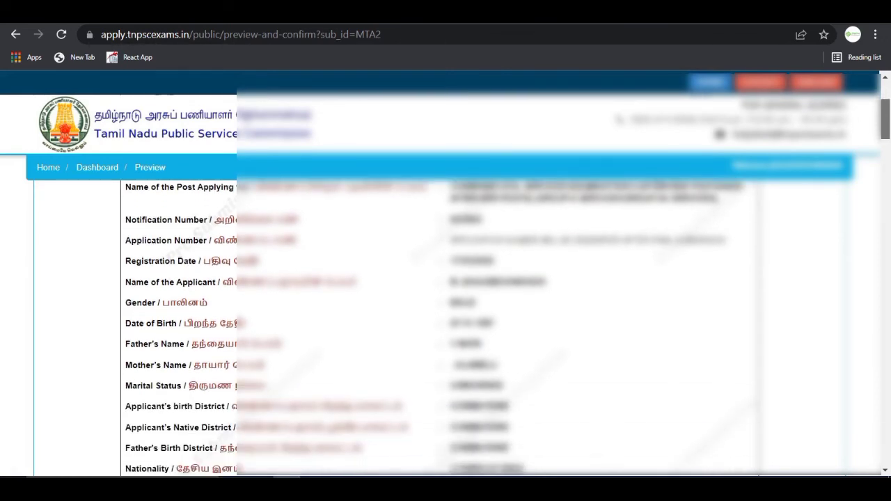
scroll(446, 314, down, 4)
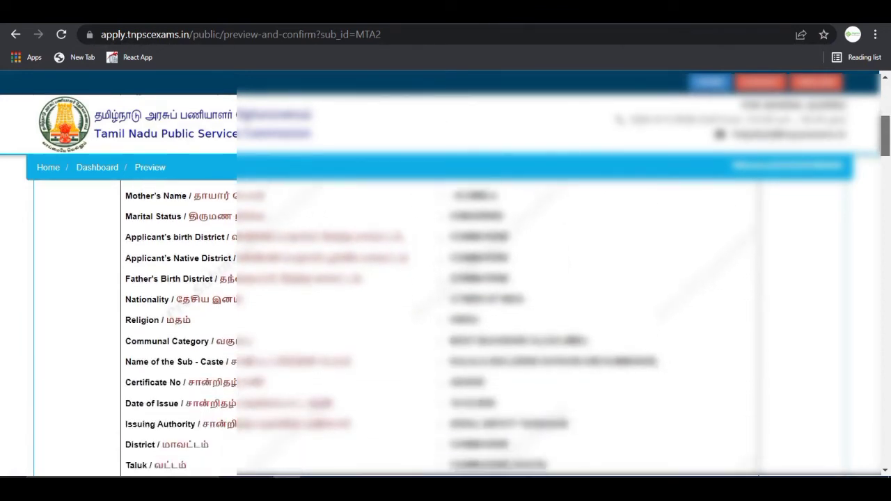
scroll(446, 314, down, 4)
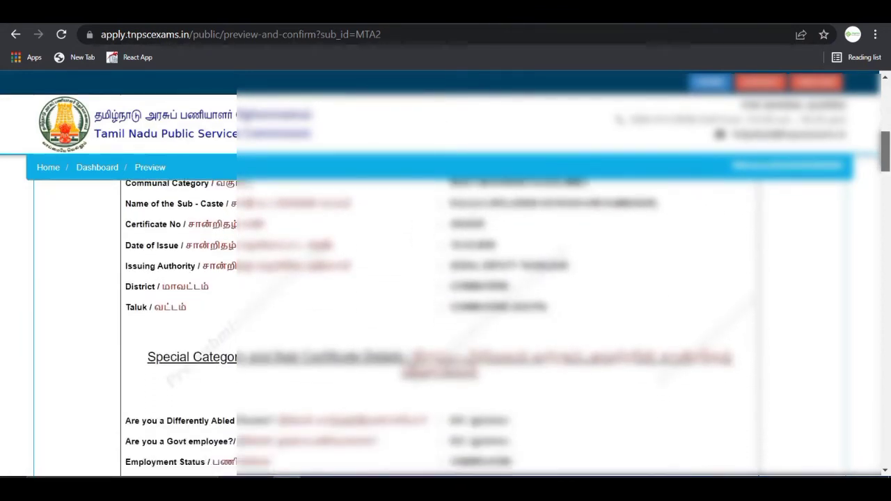
scroll(446, 313, down, 7)
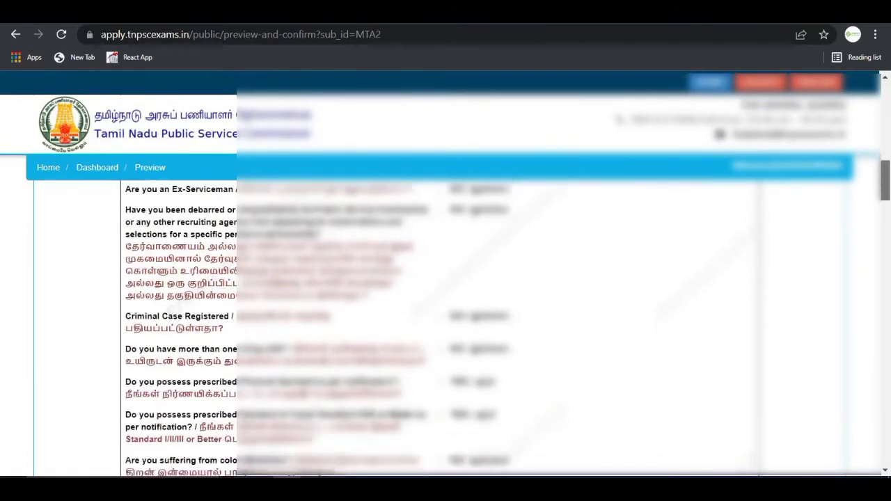
scroll(445, 314, down, 8)
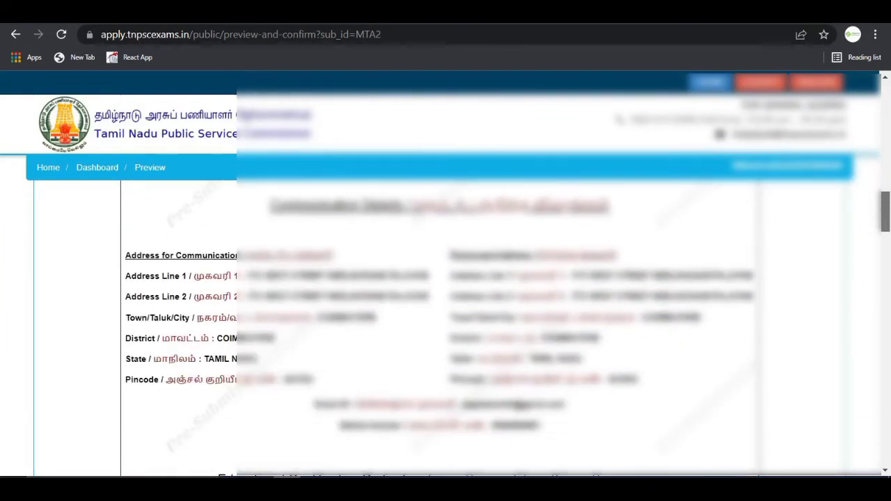
Check the educational and technical qualifications, PSTM claim, examination centres, subjects and exam fee category in the preview.
scroll(446, 314, down, 14)
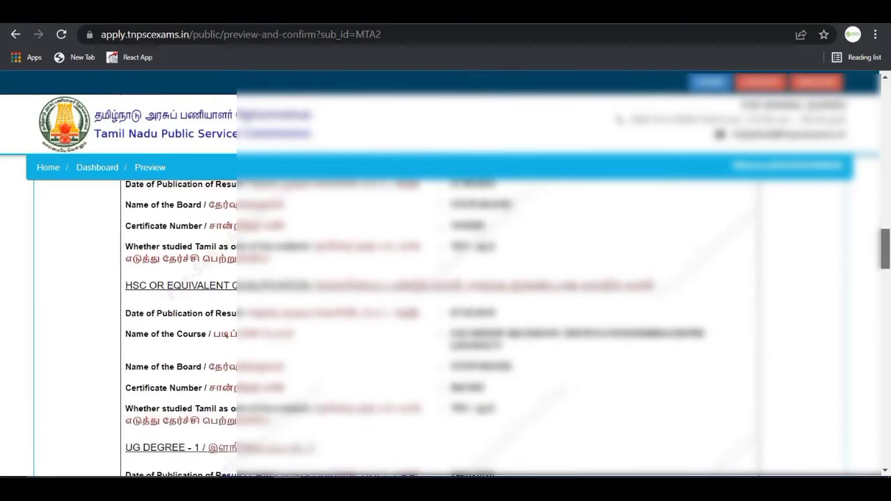
scroll(446, 314, down, 9)
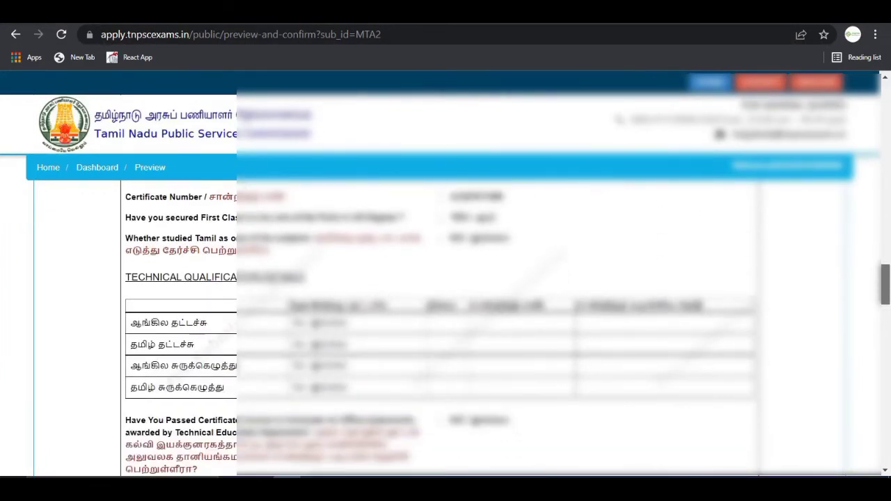
scroll(446, 314, down, 2)
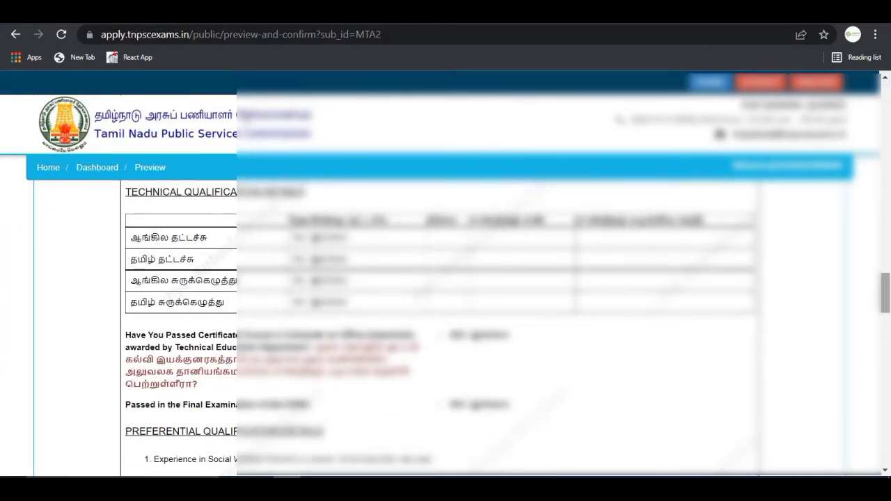
scroll(446, 314, down, 2)
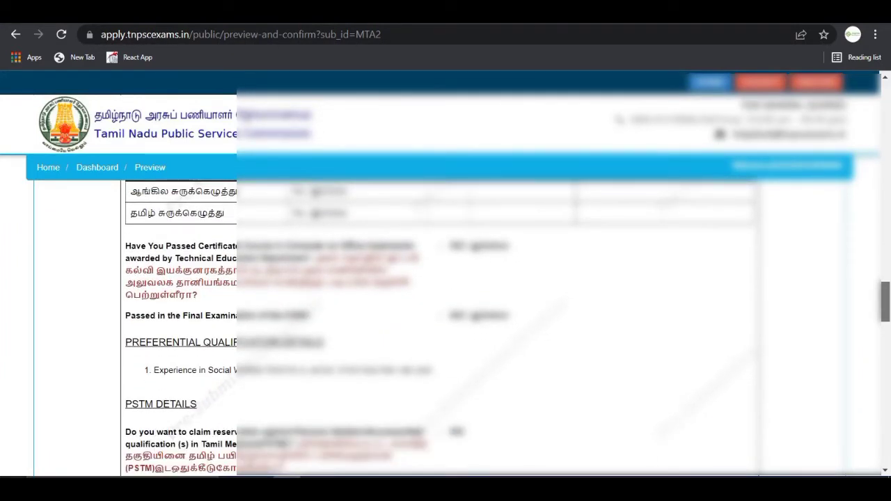
scroll(446, 313, down, 3)
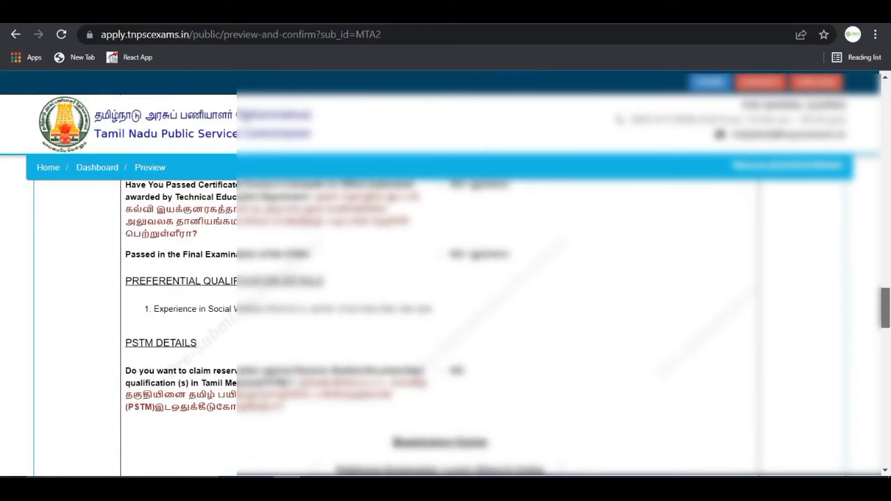
scroll(446, 313, down, 2)
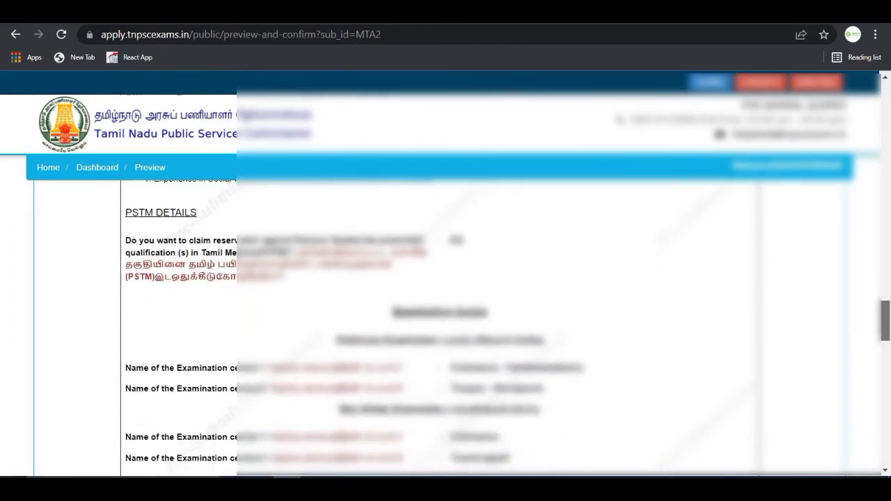
scroll(446, 313, down, 1)
scroll(446, 313, down, 1)
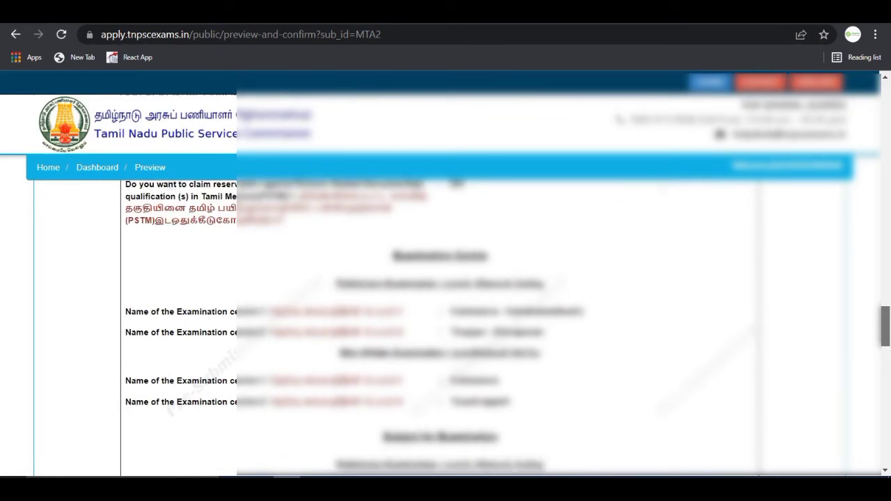
scroll(446, 313, down, 3)
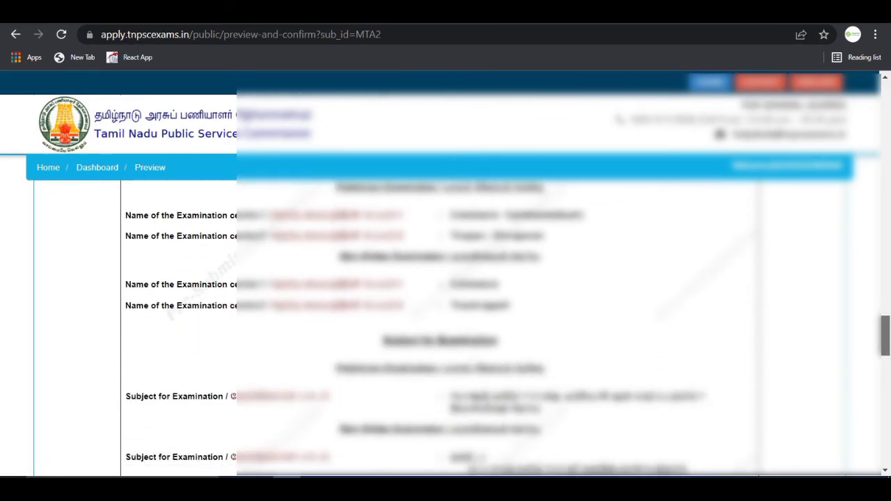
scroll(446, 313, down, 2)
scroll(446, 314, down, 1)
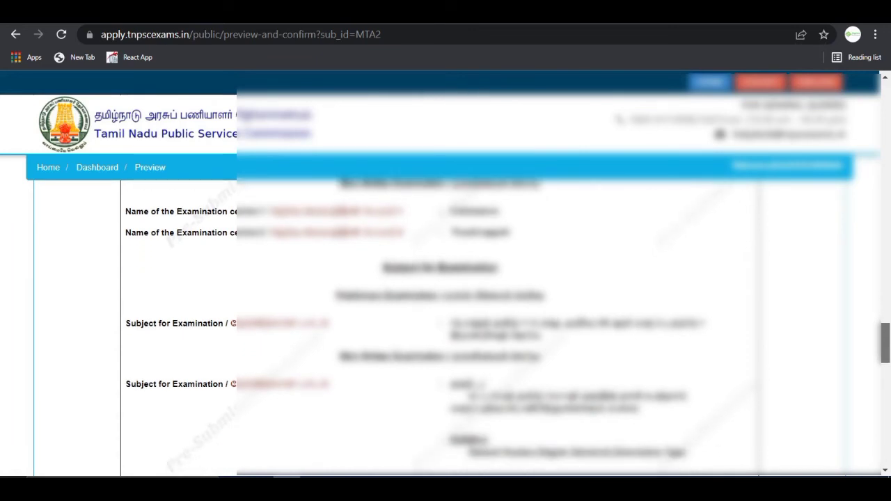
scroll(445, 313, down, 3)
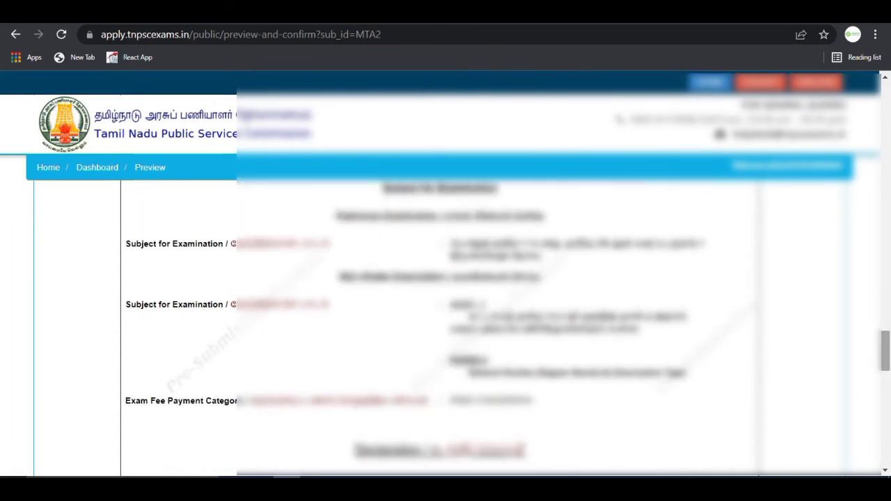
Accept statements 1 to 6 of the declaration at the end of the application preview.
scroll(445, 314, down, 9)
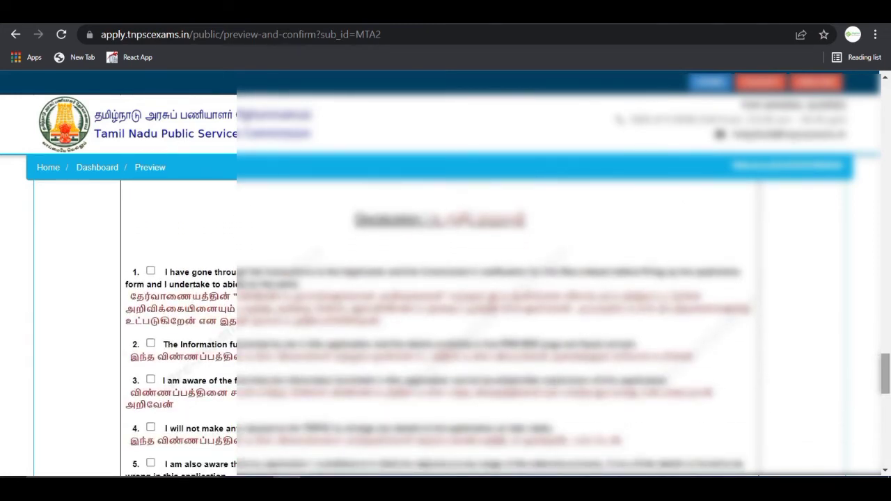
scroll(439, 334, down, 1)
scroll(439, 334, up, 1)
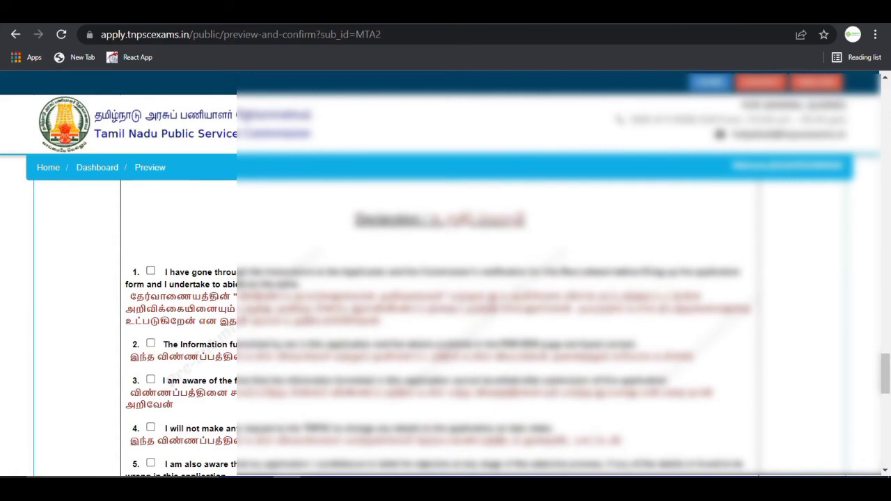
click(150, 271)
click(150, 344)
click(150, 380)
click(151, 428)
scroll(151, 428, down, 5)
scroll(151, 428, up, 1)
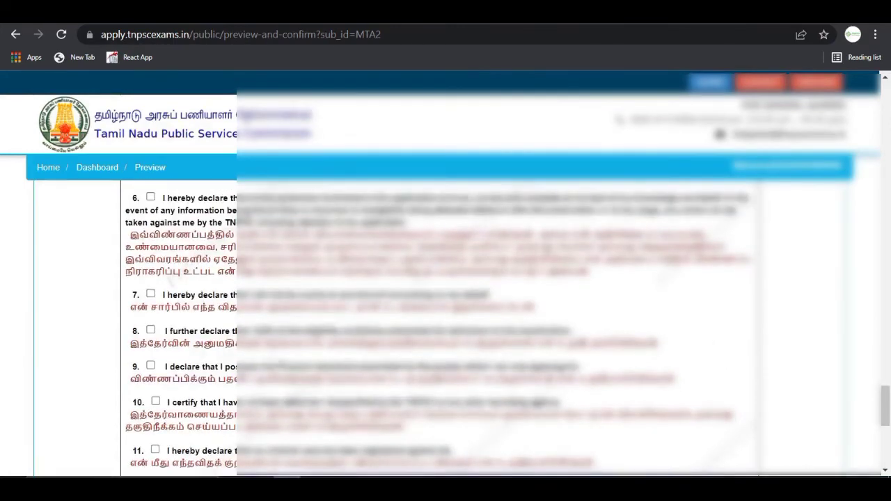
click(150, 197)
scroll(151, 197, up, 2)
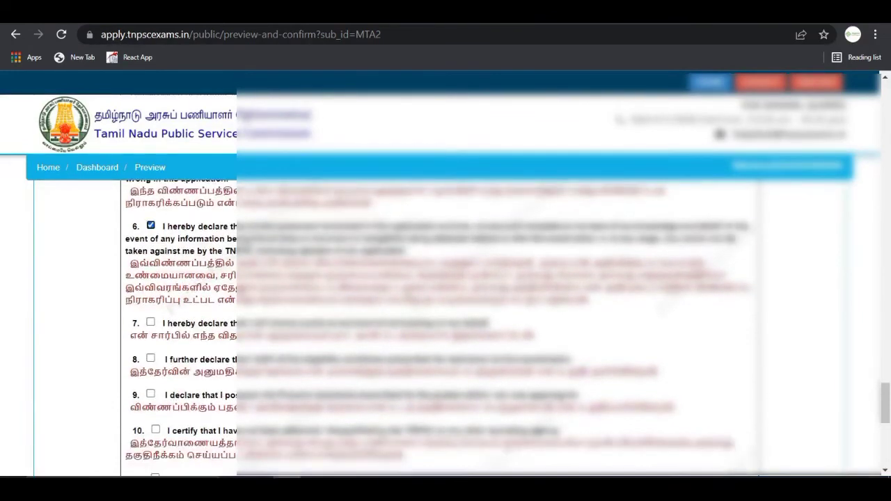
click(151, 279)
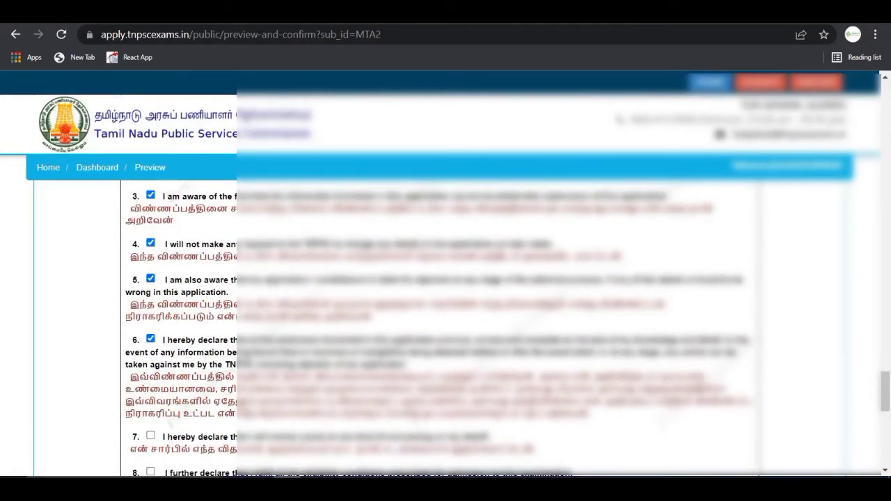
Accept the remaining declaration statements 7 to 15.
click(151, 435)
click(151, 472)
scroll(446, 328, down, 5)
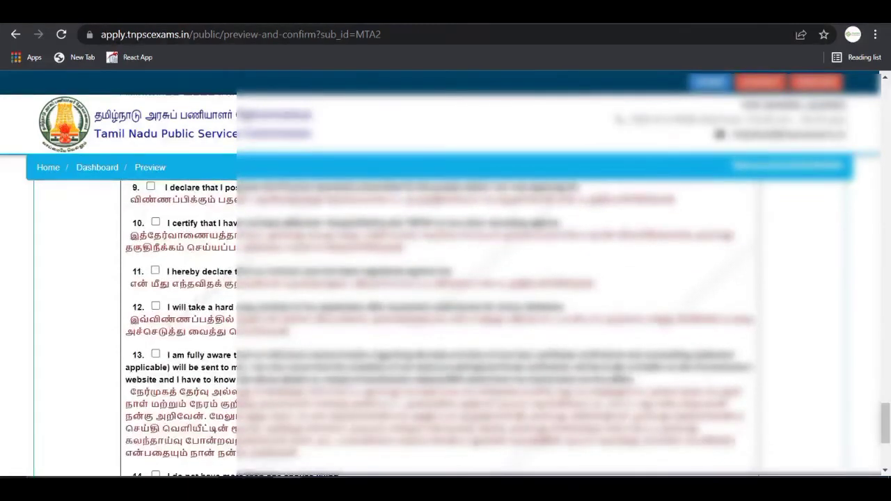
click(150, 186)
click(156, 222)
click(155, 270)
click(156, 306)
click(155, 354)
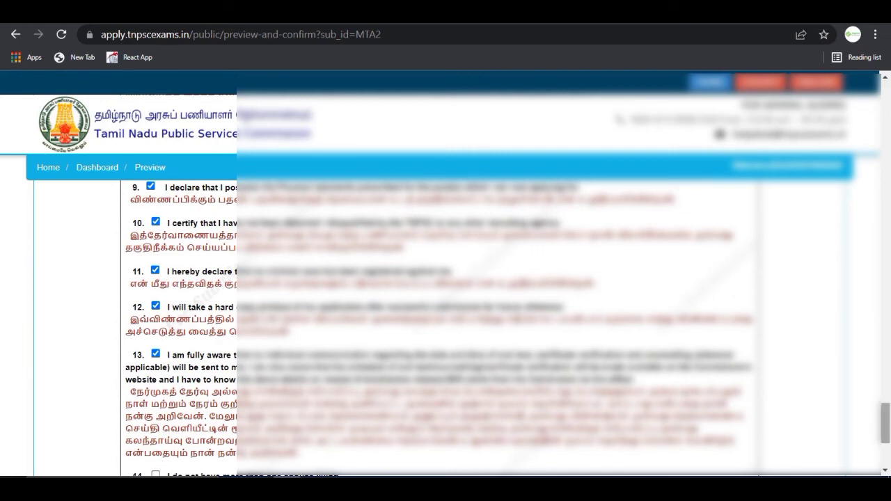
scroll(155, 353, down, 3)
click(156, 273)
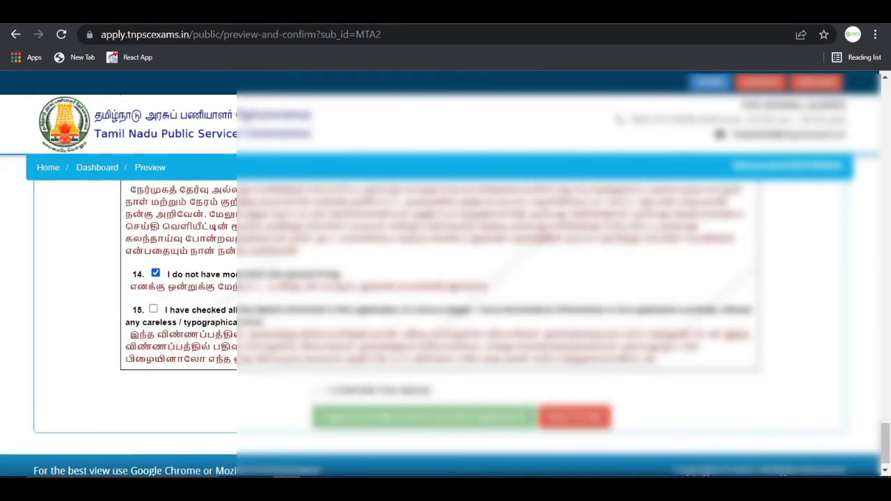
click(153, 308)
Confirm the accepted declarations, agree to both confirmation notices and proceed to the final preview.
click(317, 391)
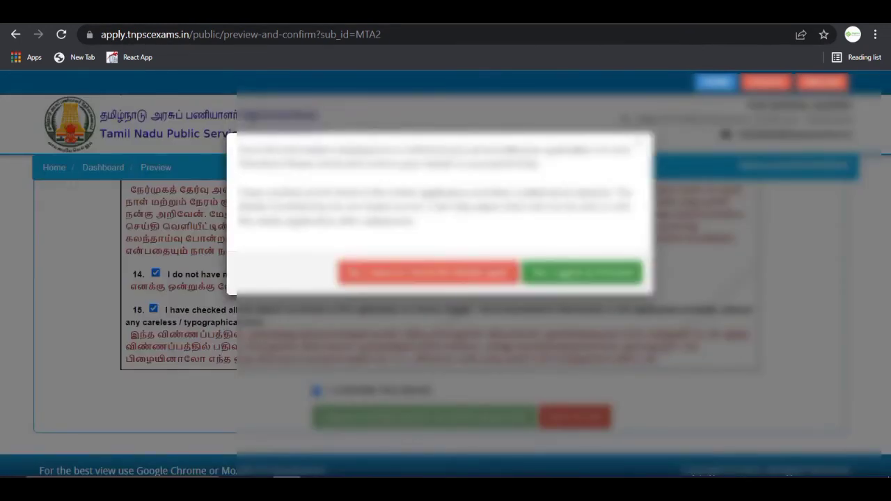
click(583, 271)
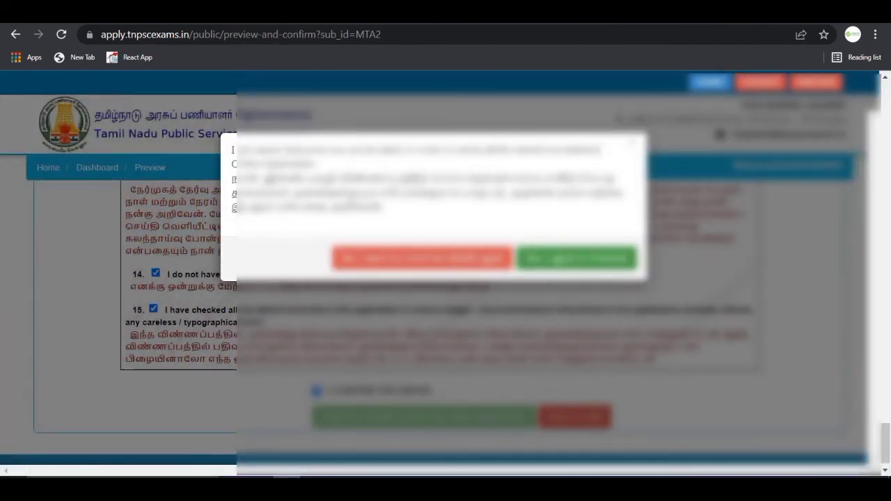
click(577, 258)
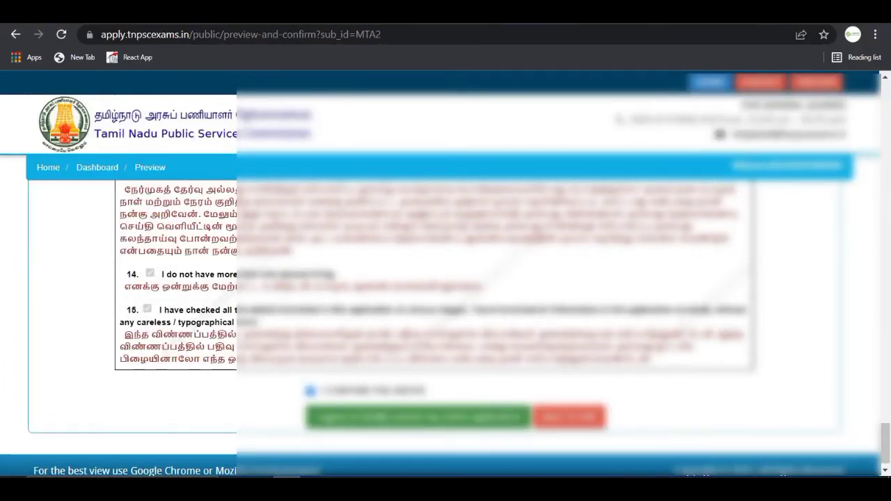
click(418, 417)
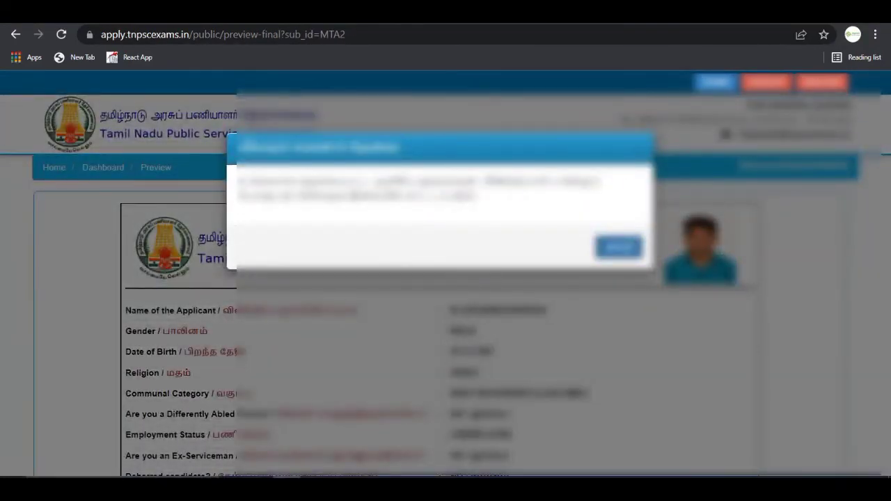
Dismiss the notice on the final preview, check the summary details and accept the declaration that all fields are verified.
click(620, 247)
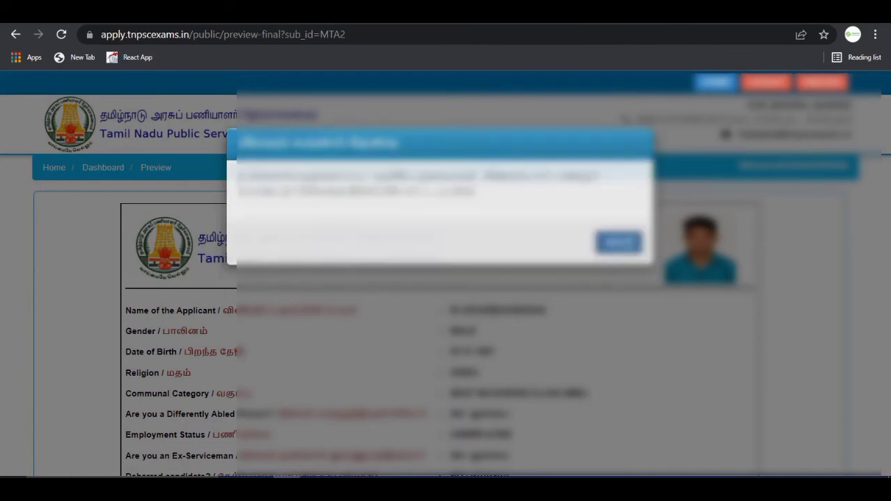
scroll(619, 278, down, 2)
scroll(446, 286, down, 3)
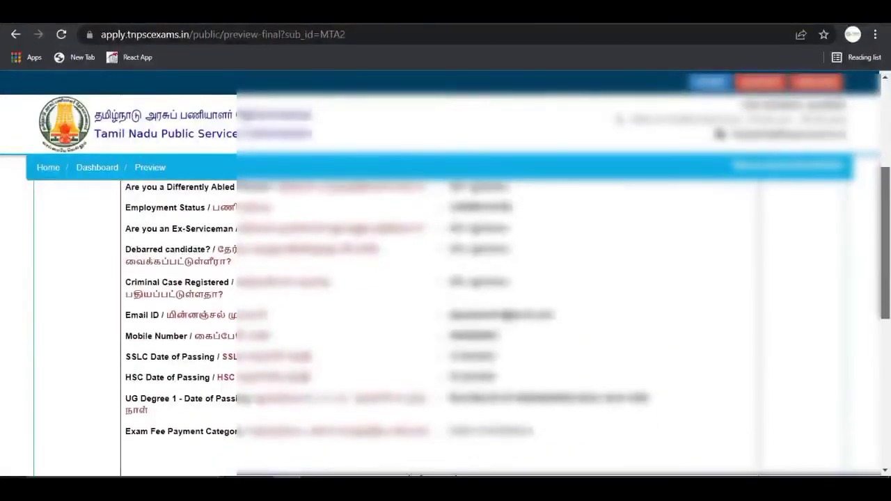
scroll(445, 285, down, 3)
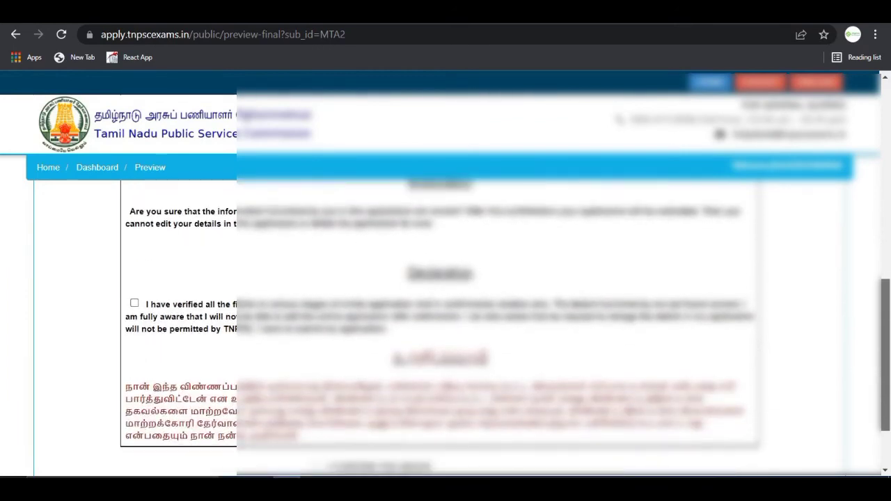
click(135, 303)
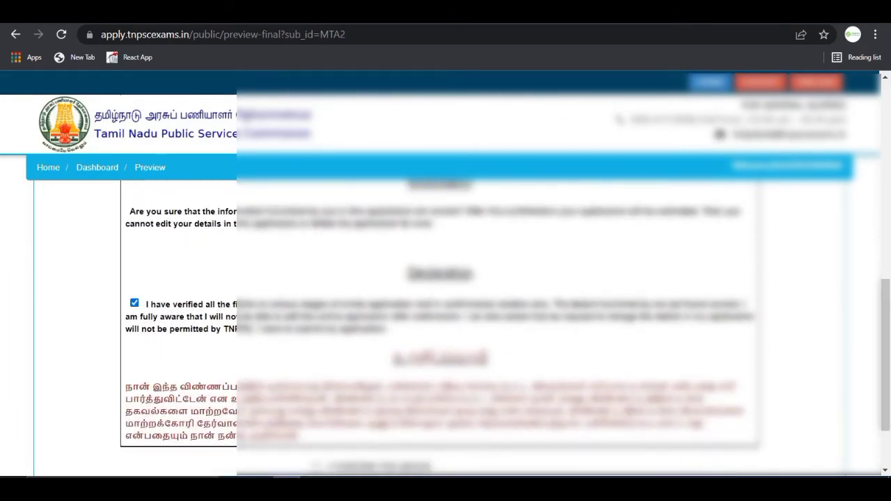
Confirm the final declaration, agree to the confirmation notice and submit the application.
click(316, 467)
click(583, 272)
scroll(446, 313, down, 2)
scroll(446, 314, up, 2)
scroll(446, 313, down, 2)
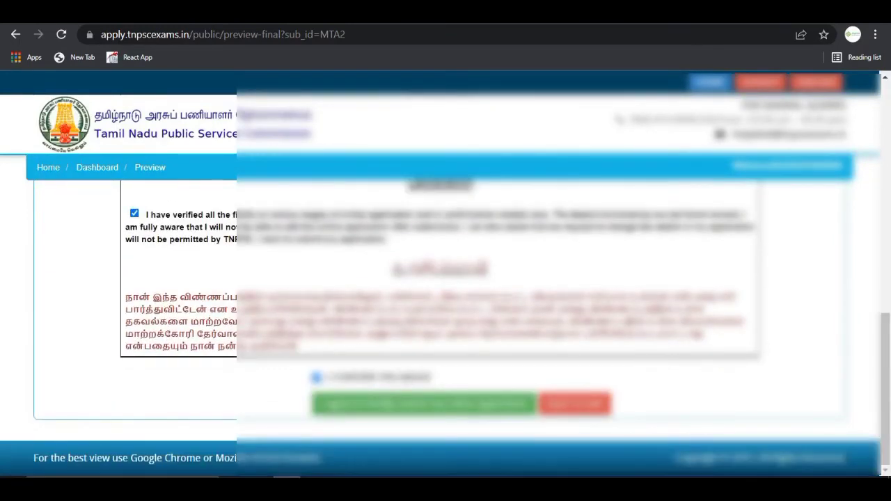
click(425, 404)
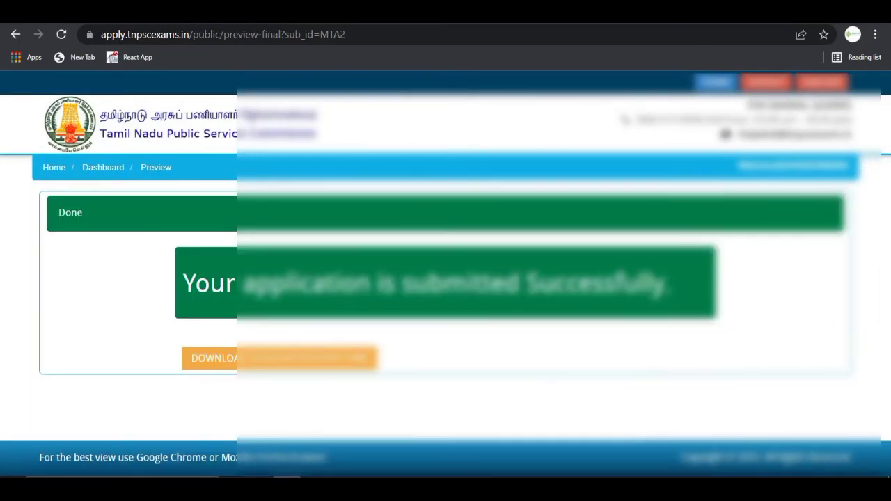
Open the printable copy of the submitted application and view it through to the end.
click(280, 359)
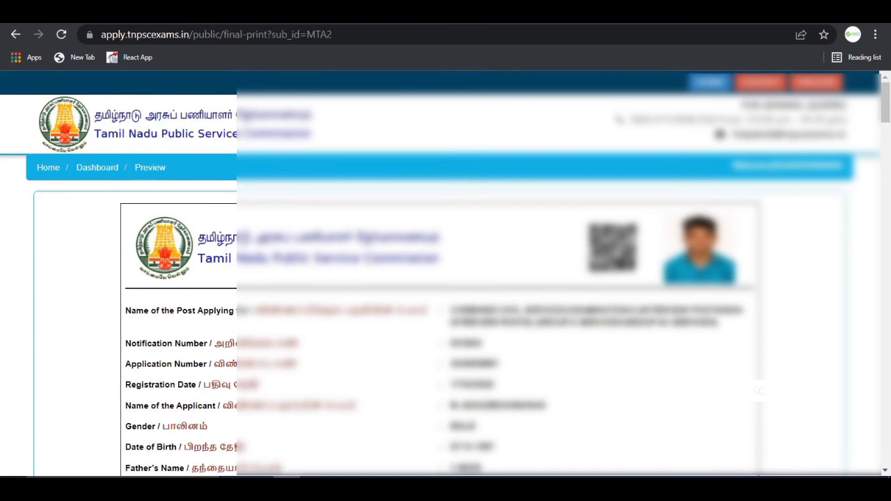
drag(886, 102, 886, 442)
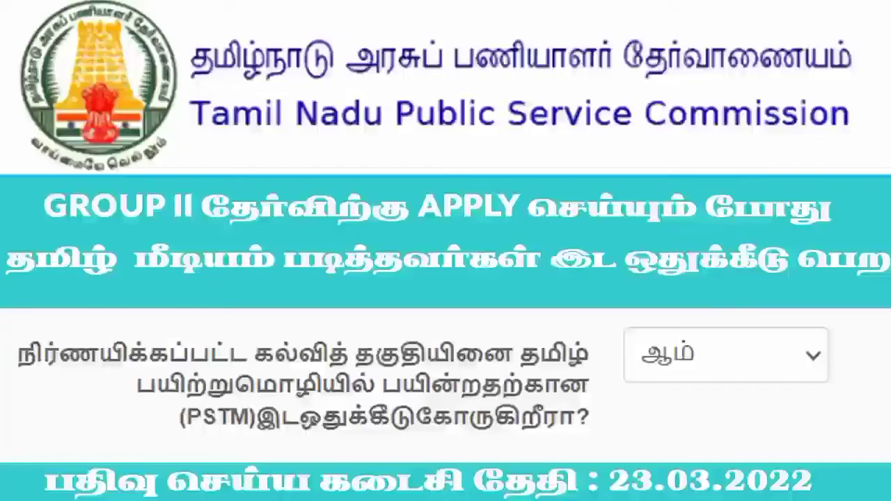